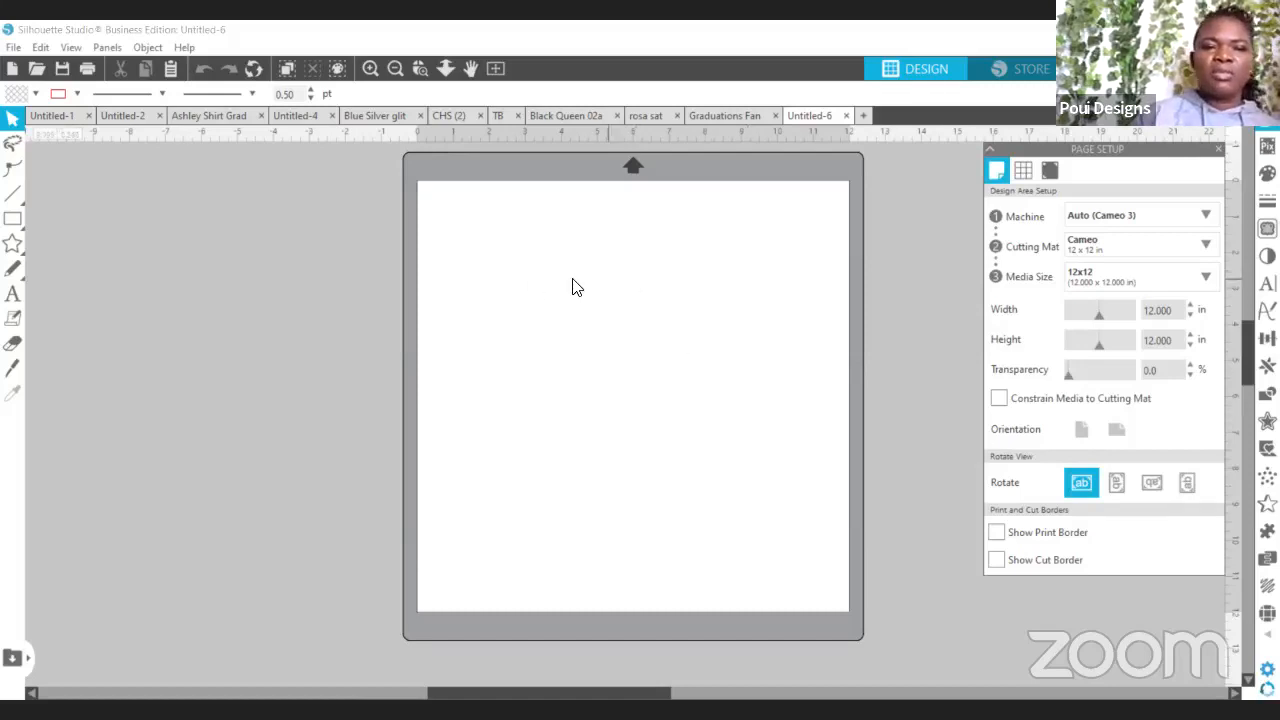
Merge Graduations Fan.dxf from the Glitter Grad stoles folder in Downloads into the blank design.
click(12, 48)
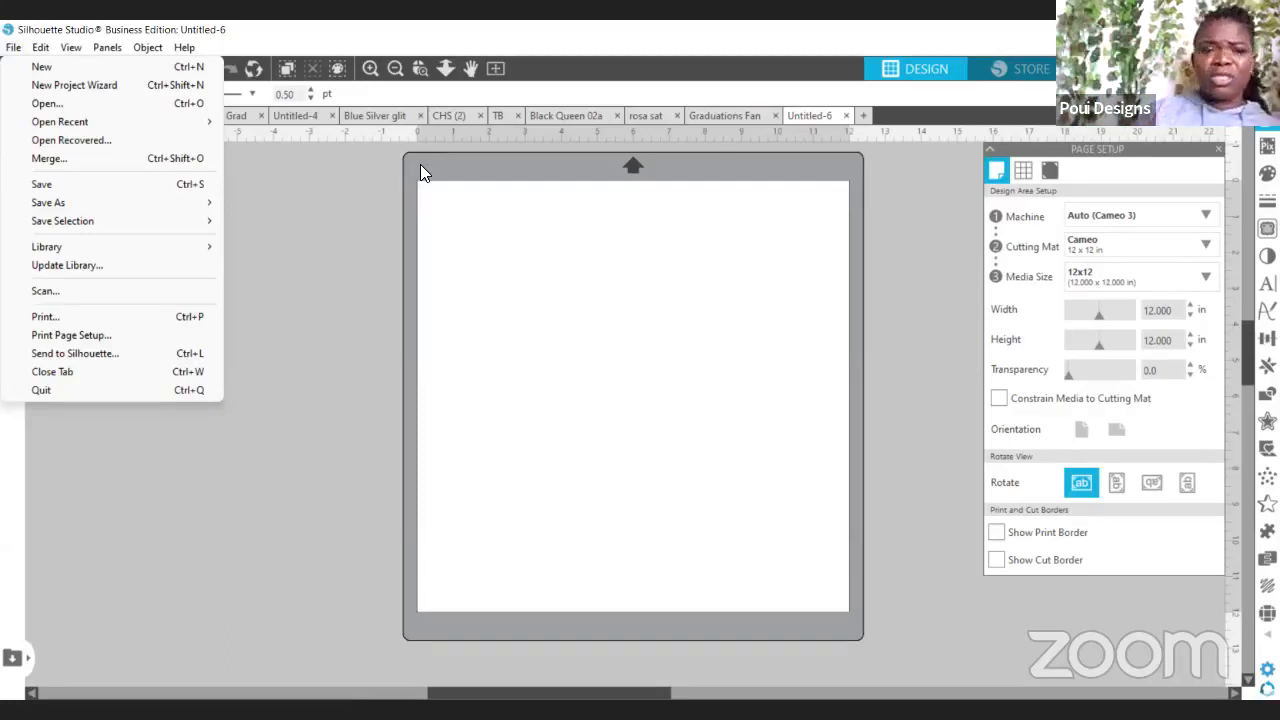
click(66, 162)
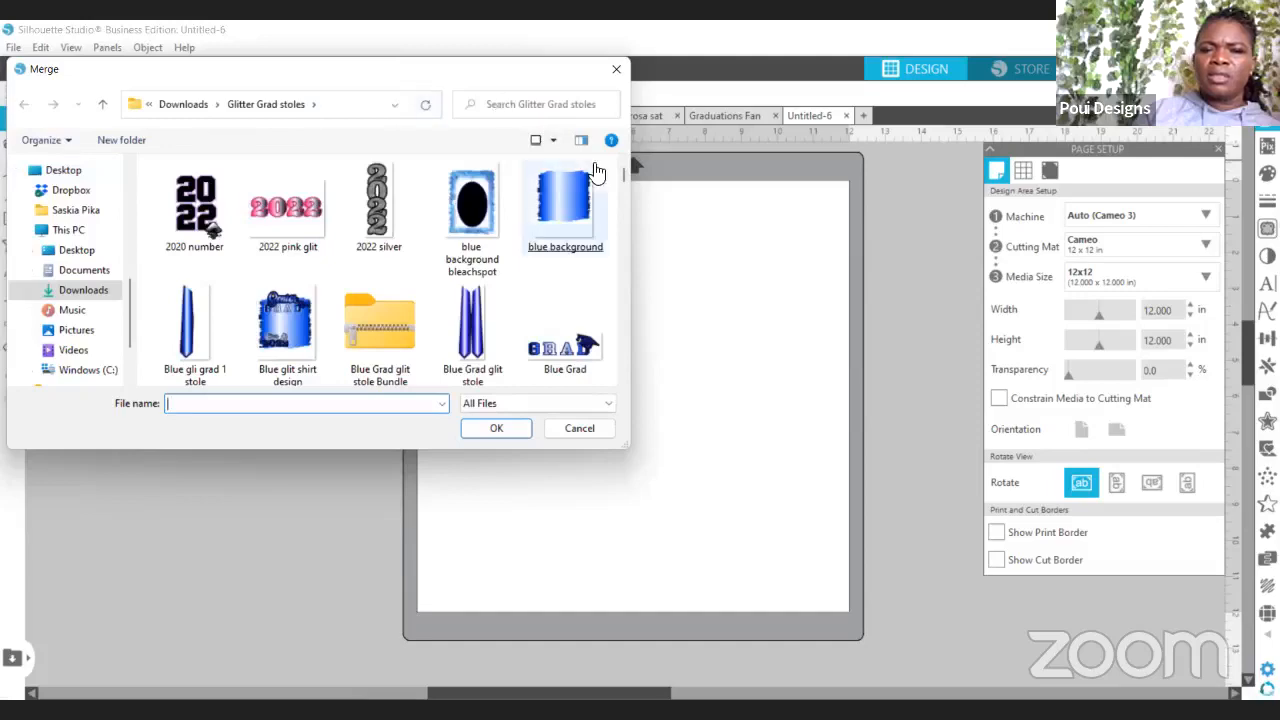
scroll(624, 294, down, 1)
scroll(624, 294, down, 6)
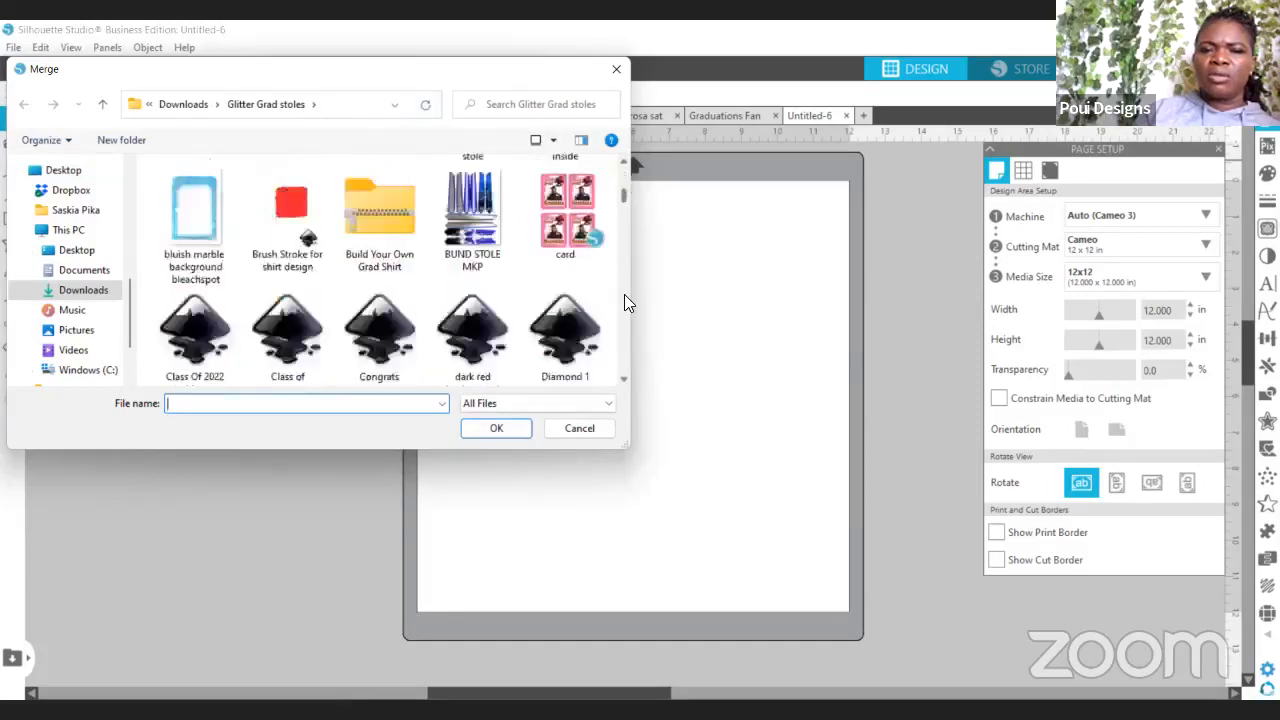
scroll(624, 302, down, 2)
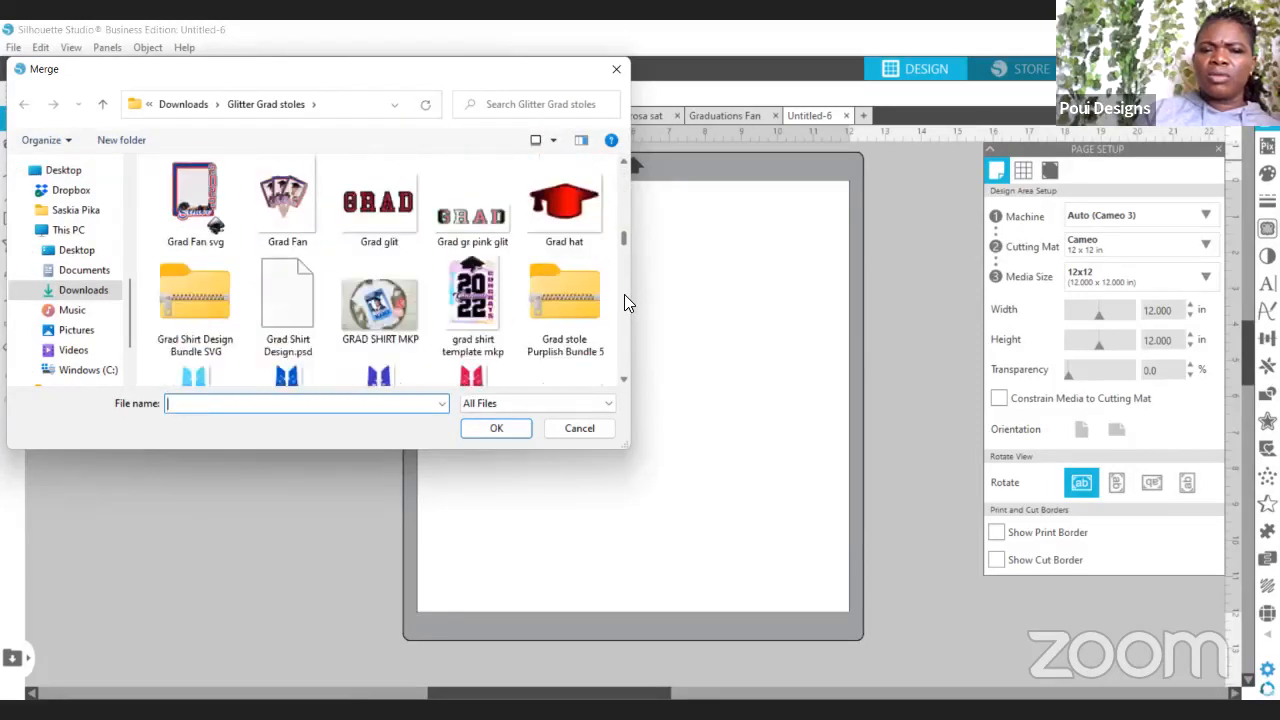
scroll(623, 326, down, 2)
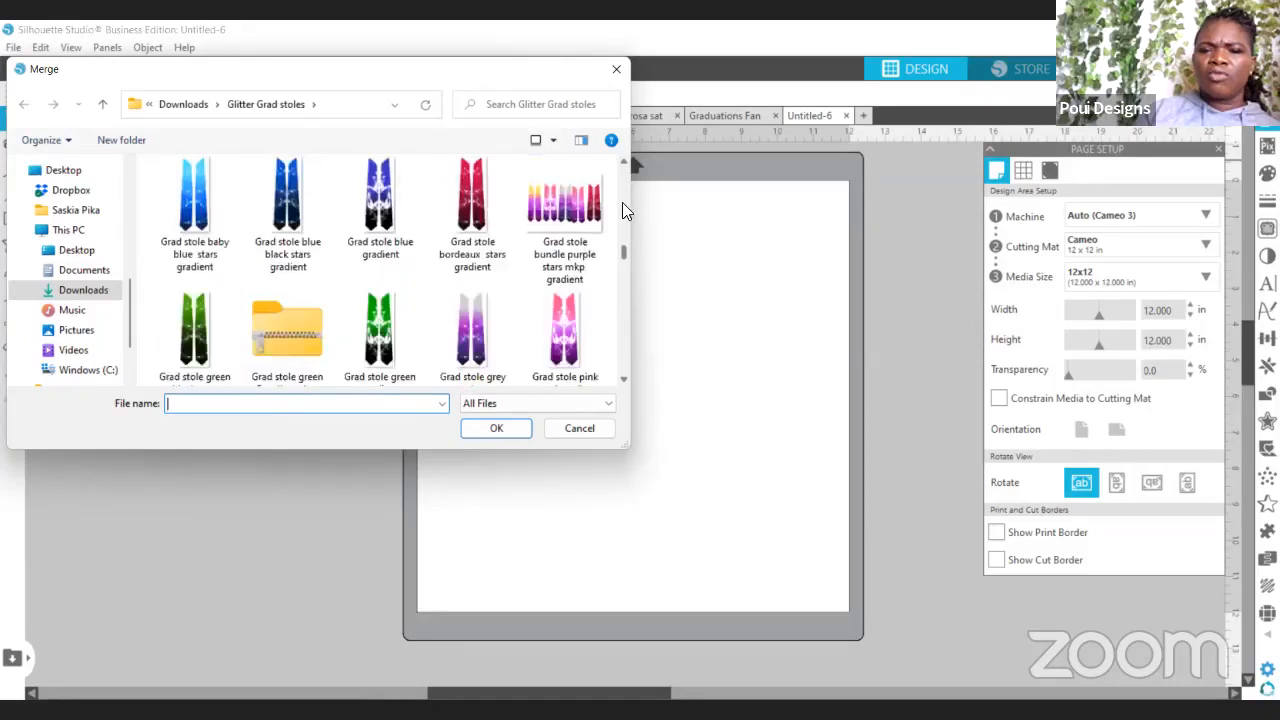
scroll(622, 202, up, 2)
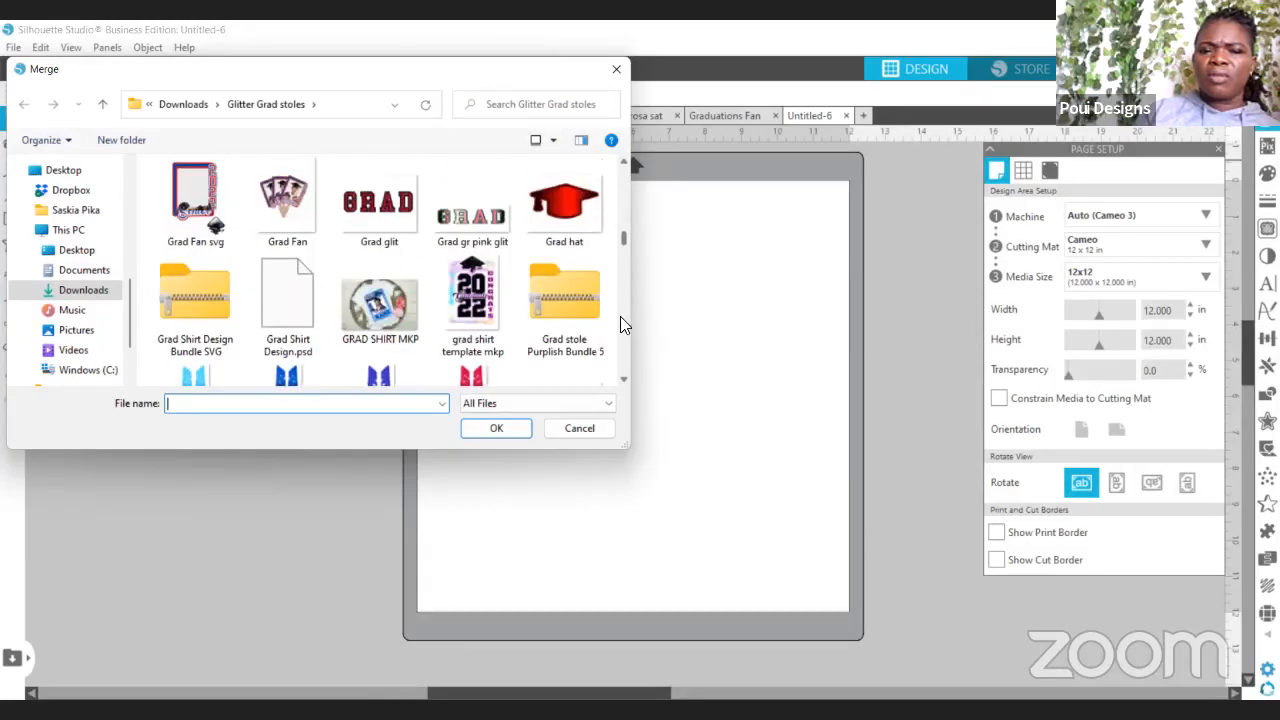
scroll(620, 316, down, 5)
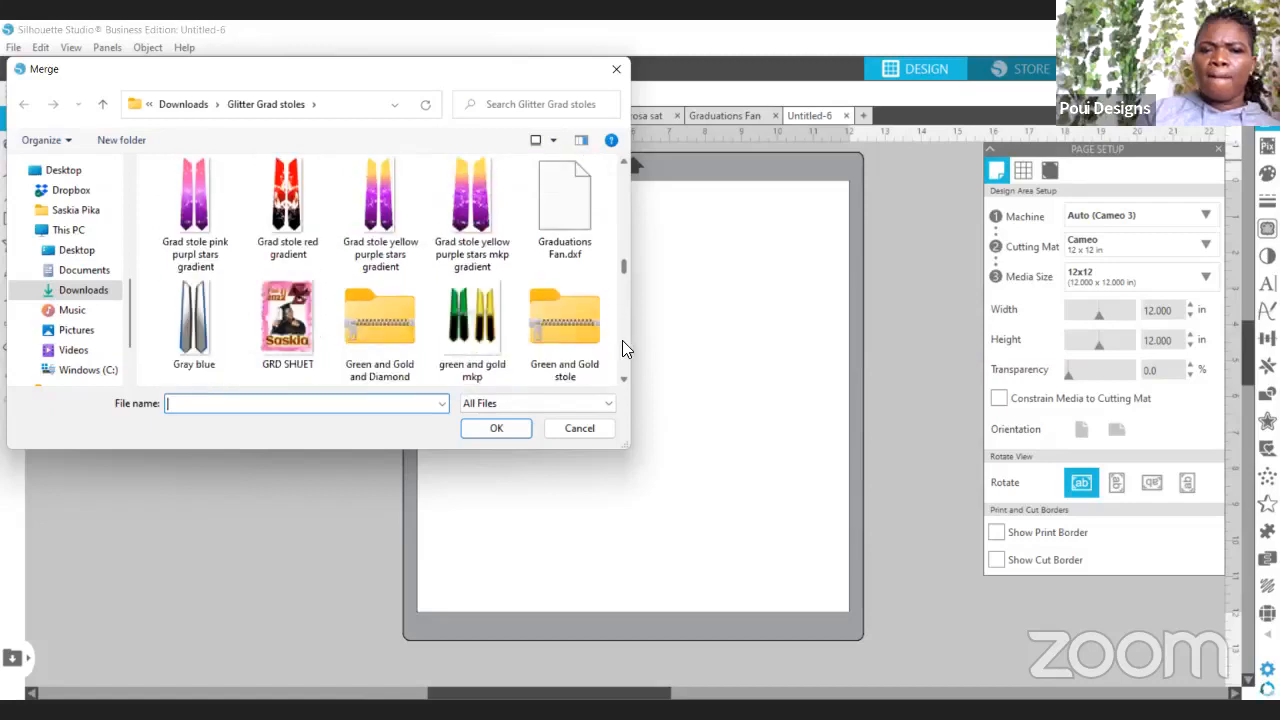
scroll(622, 348, down, 1)
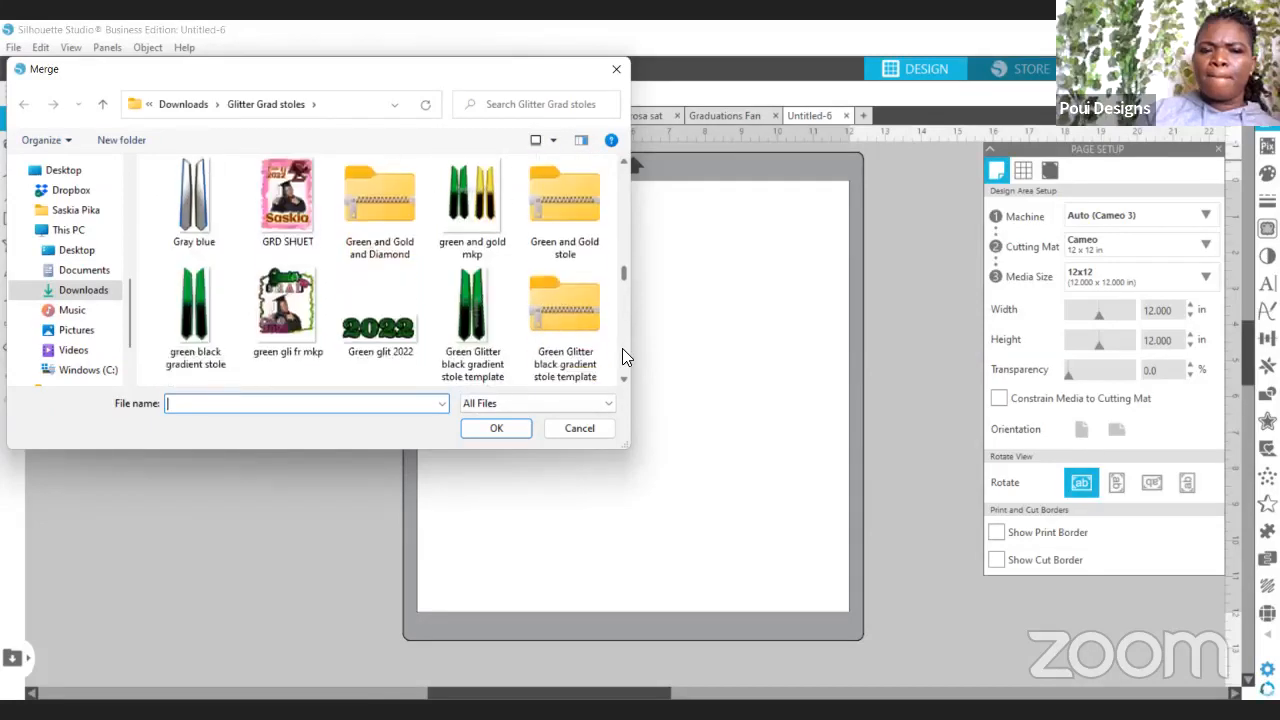
scroll(622, 348, down, 1)
scroll(622, 348, down, 2)
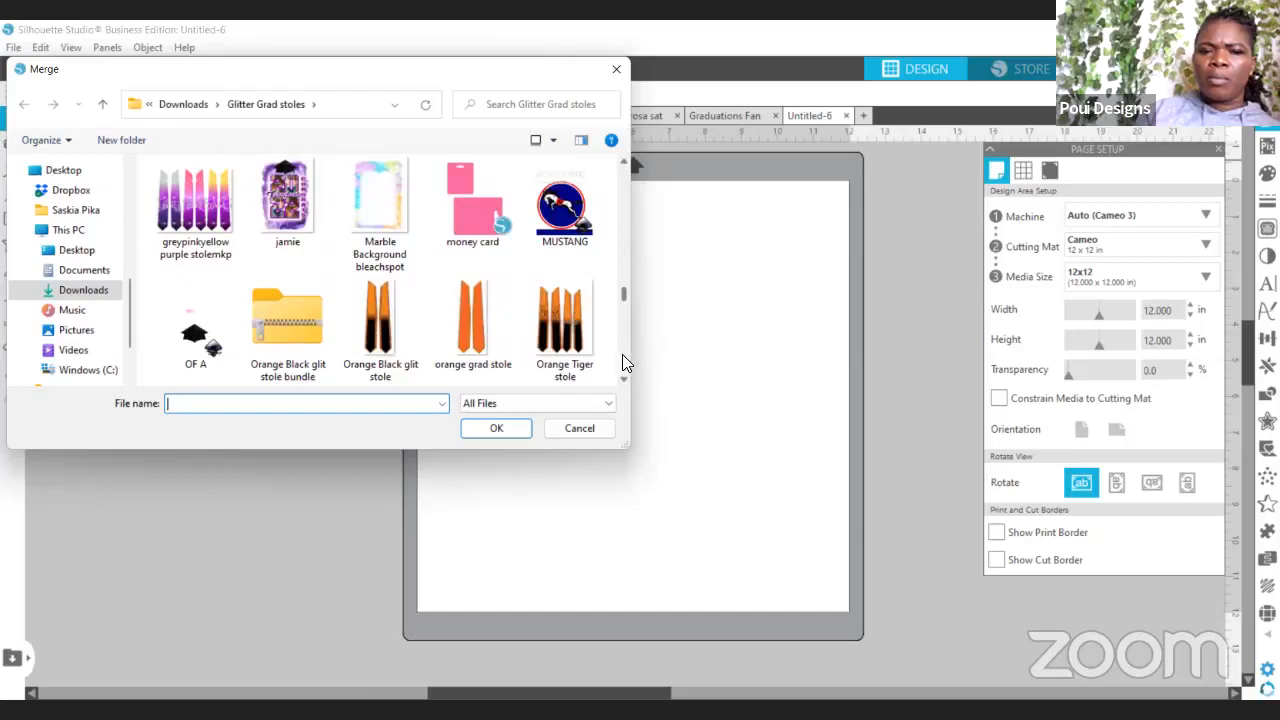
scroll(622, 354, down, 1)
scroll(626, 240, up, 4)
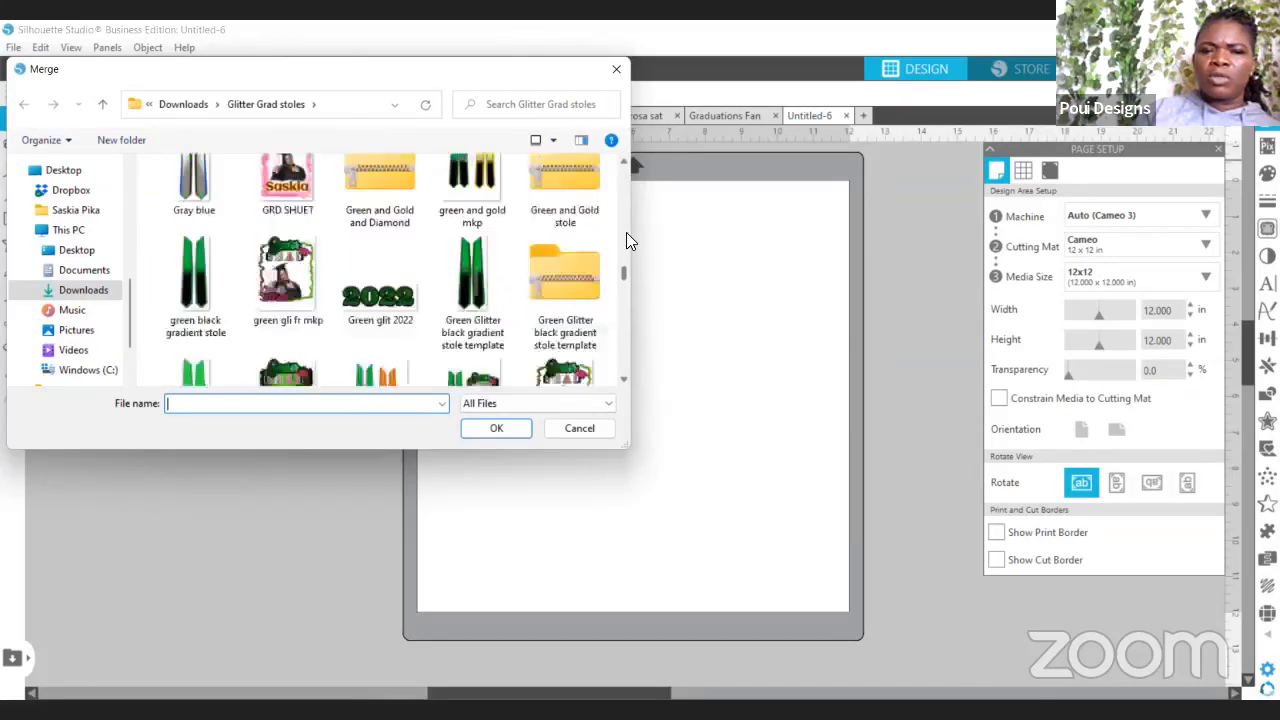
scroll(626, 214, up, 1)
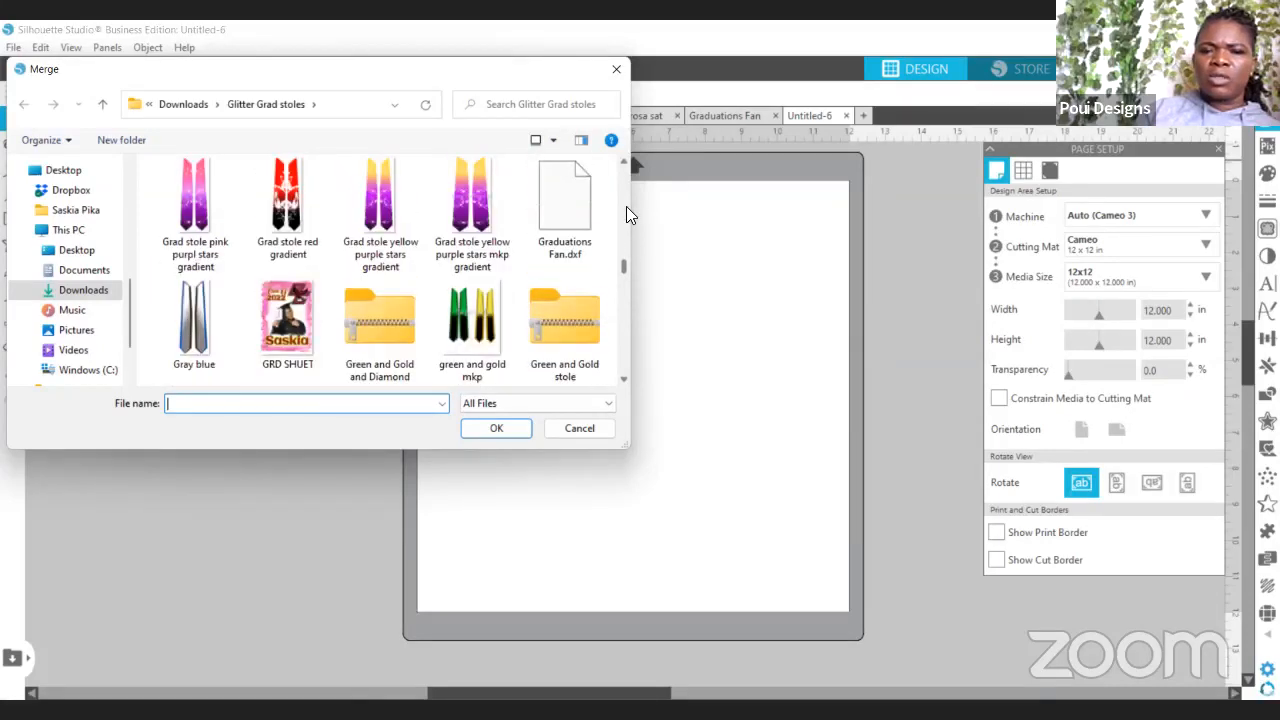
click(578, 224)
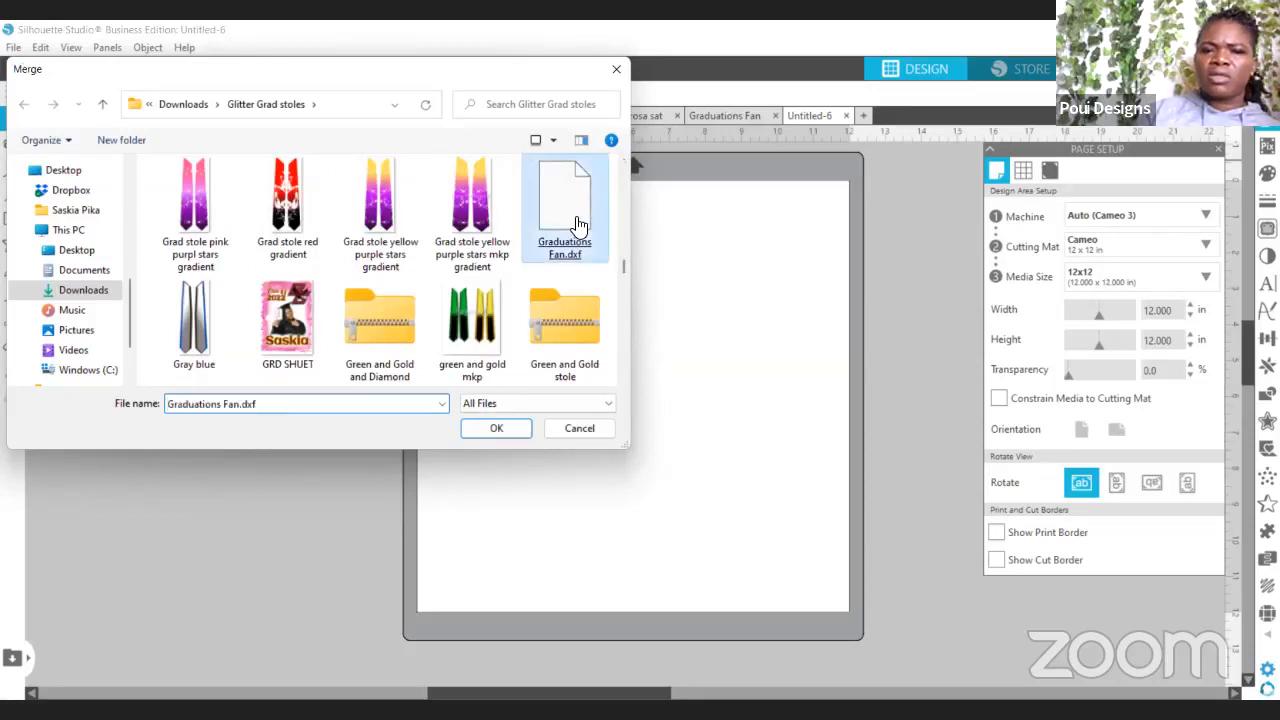
double_click(578, 224)
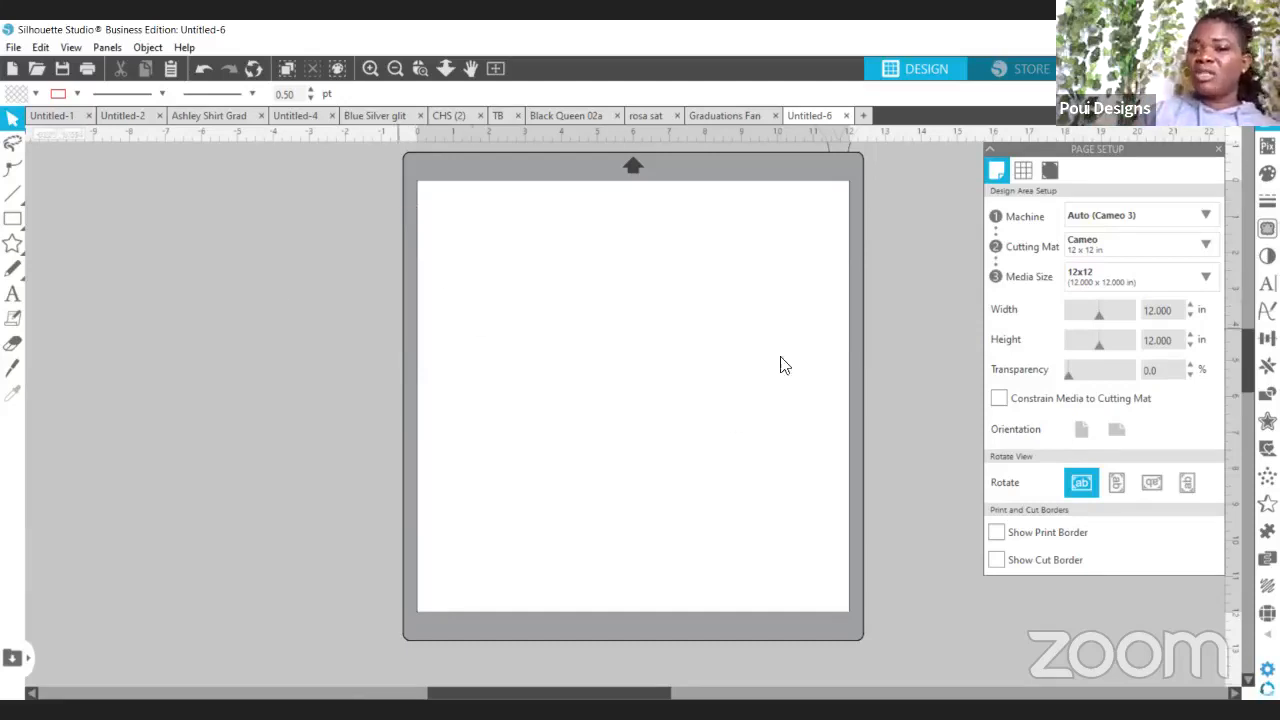
Select all pieces of the oversized graduation fan drawing and combine them into one group.
click(394, 70)
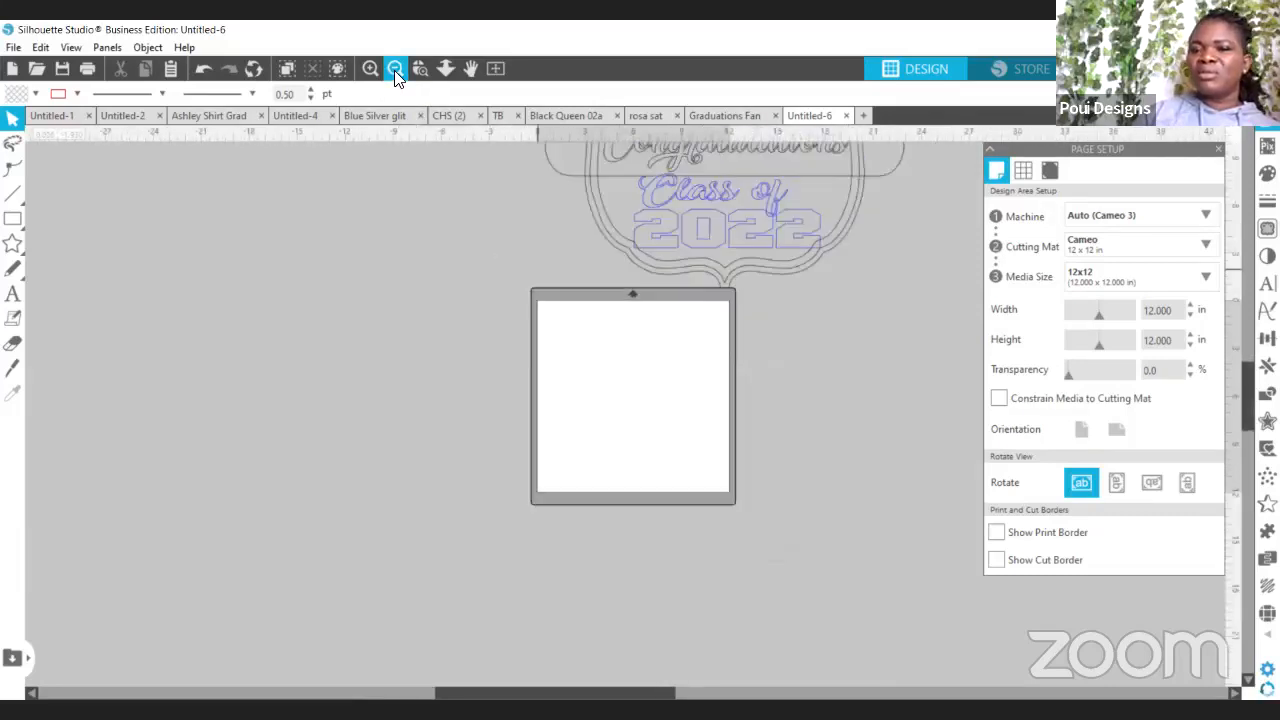
click(394, 70)
click(394, 70)
click(394, 70)
click(394, 70)
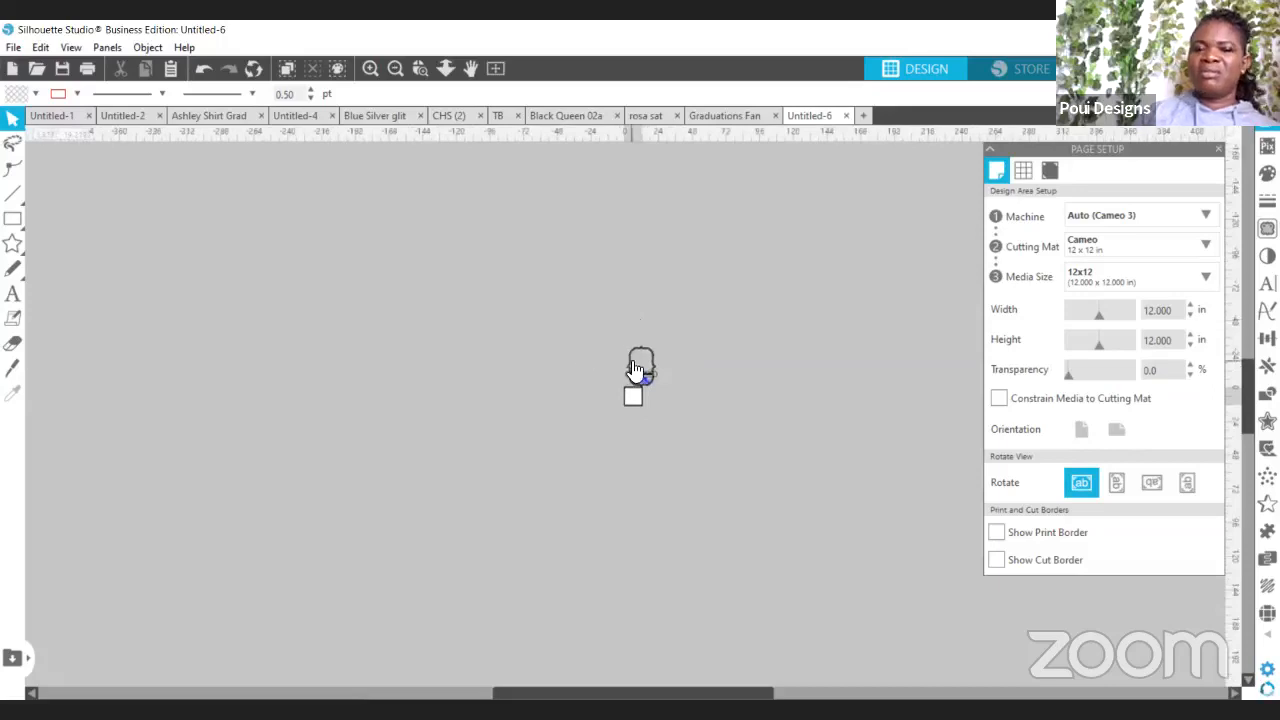
click(396, 66)
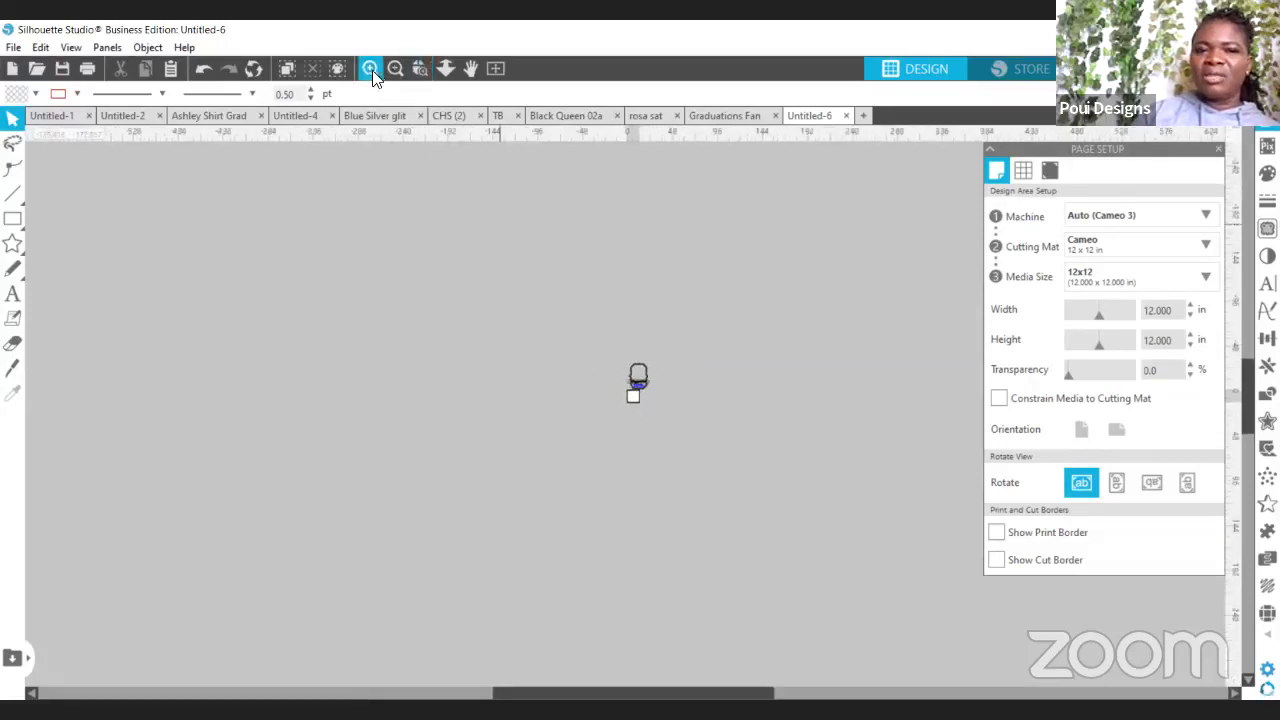
click(368, 70)
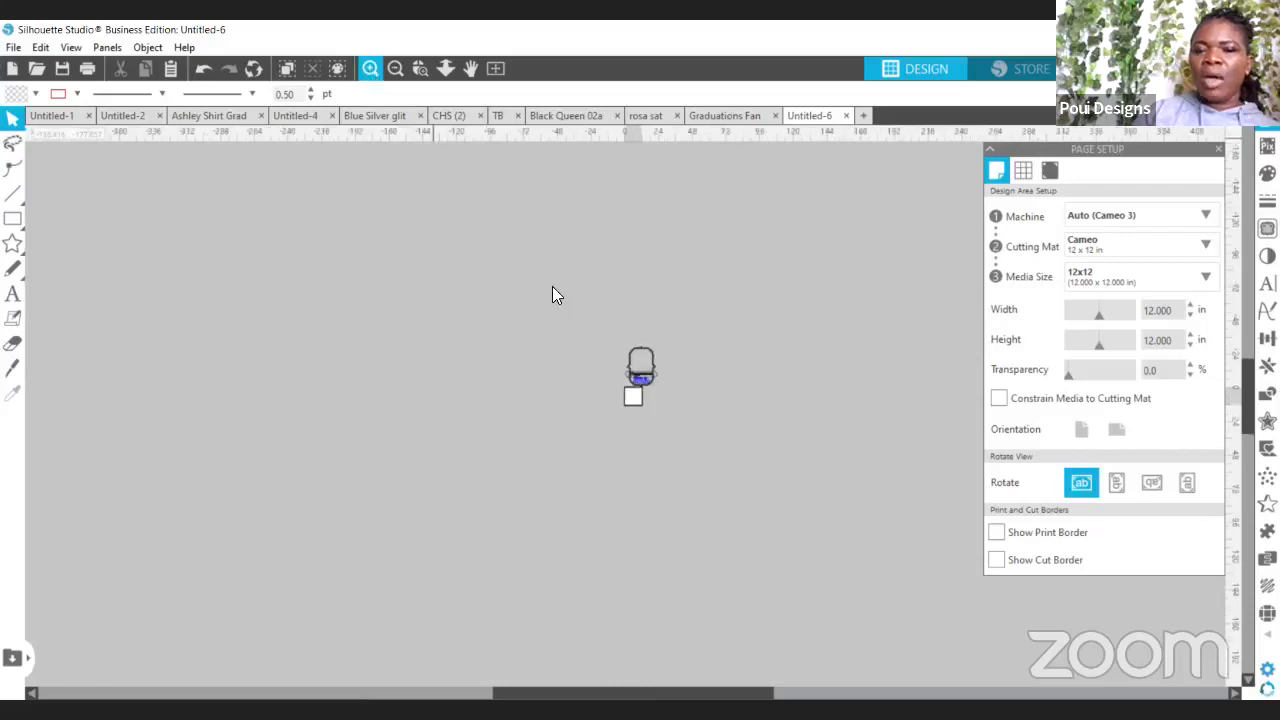
drag(586, 304, 714, 422)
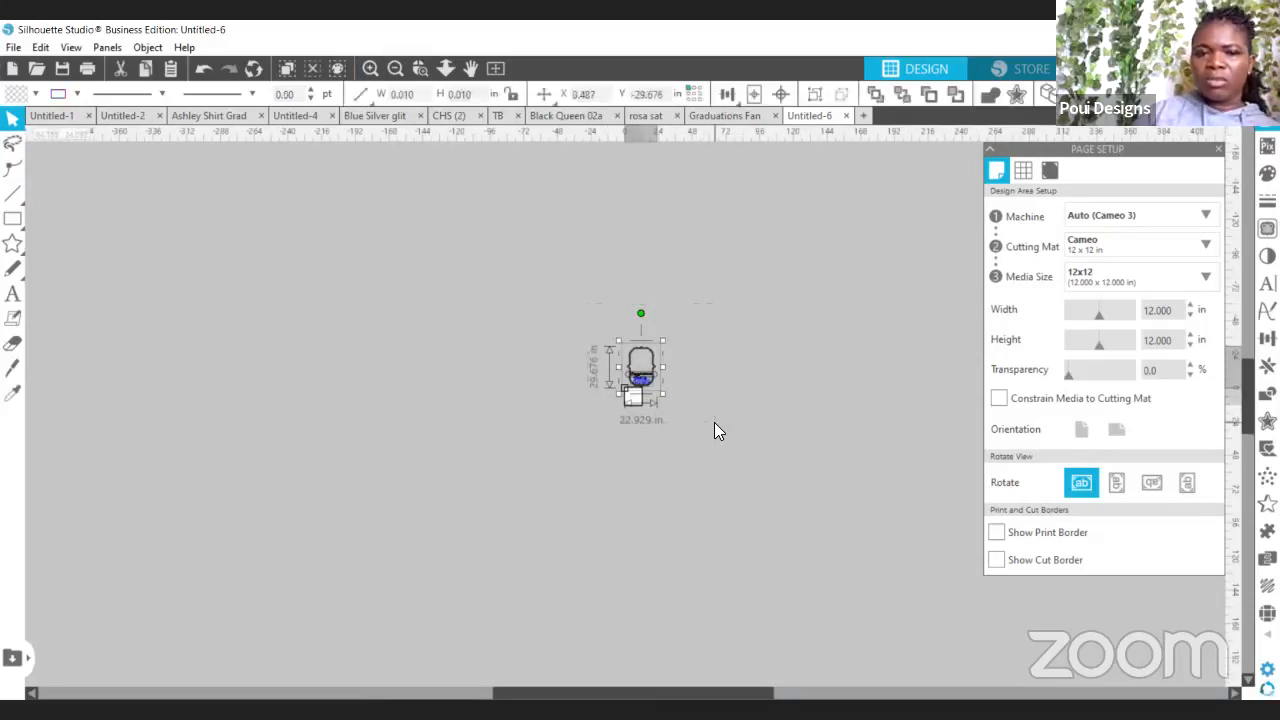
key(i)
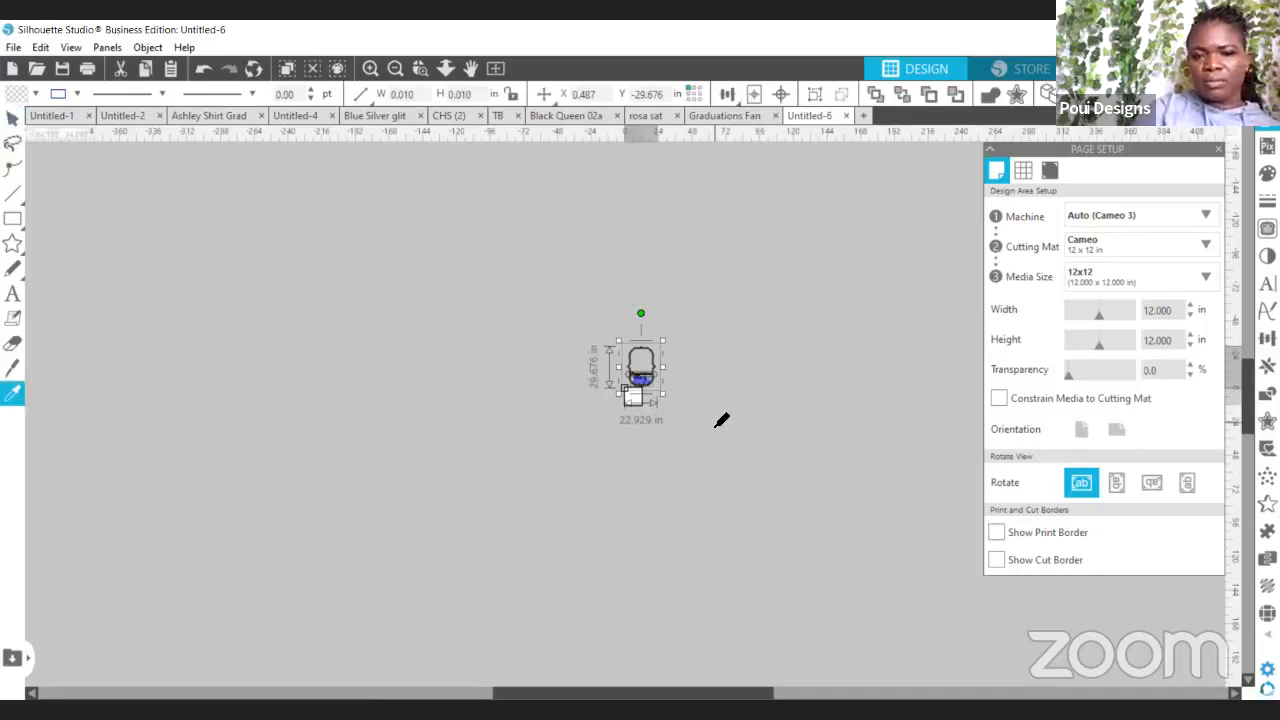
key(Escape)
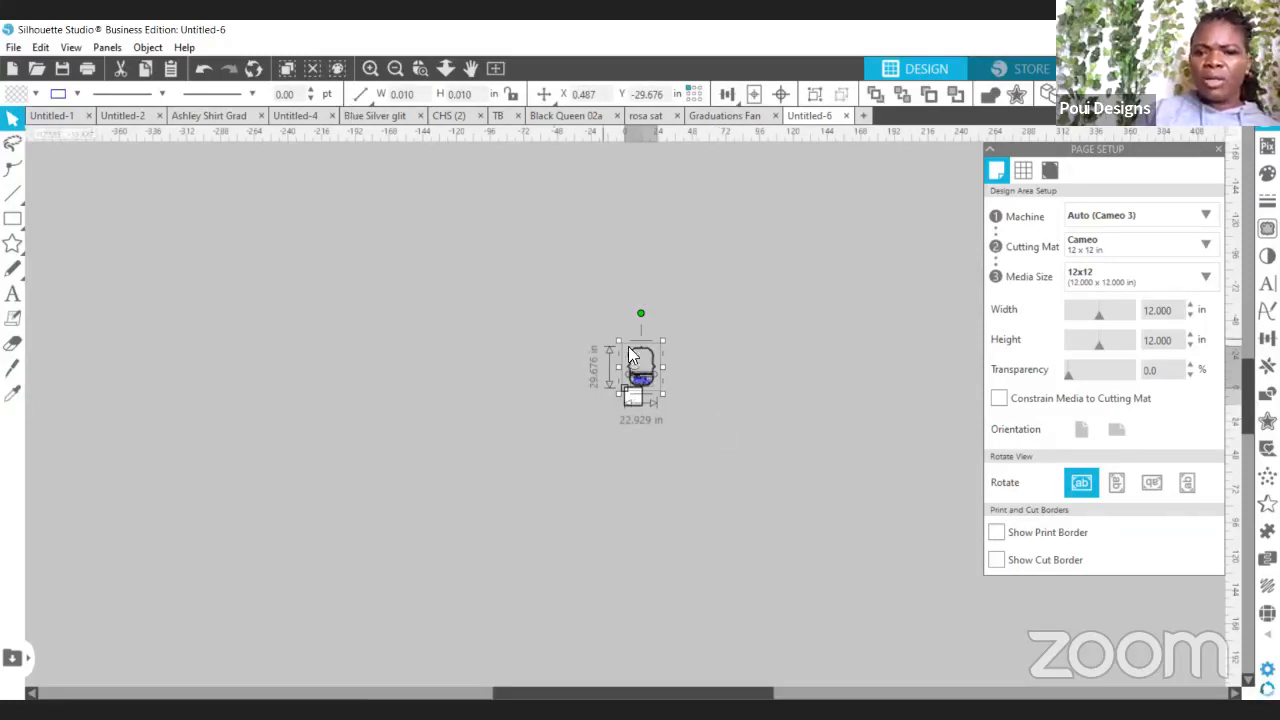
right_click(660, 380)
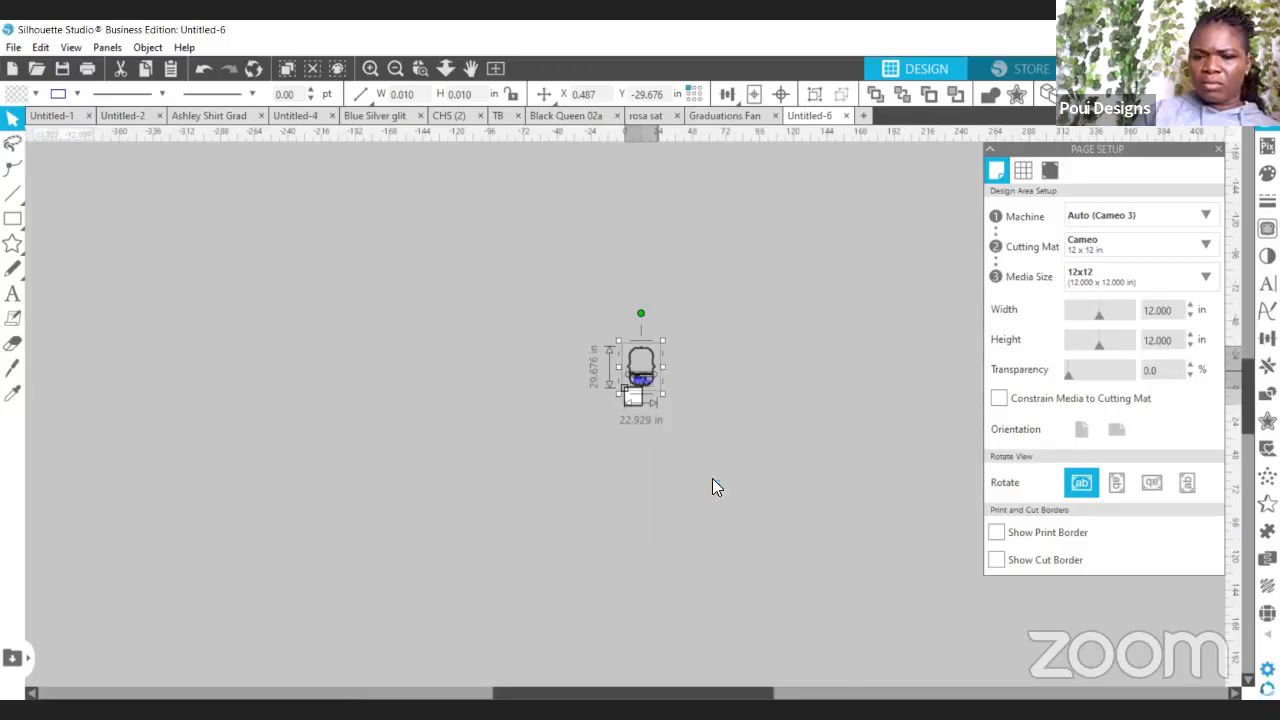
click(712, 510)
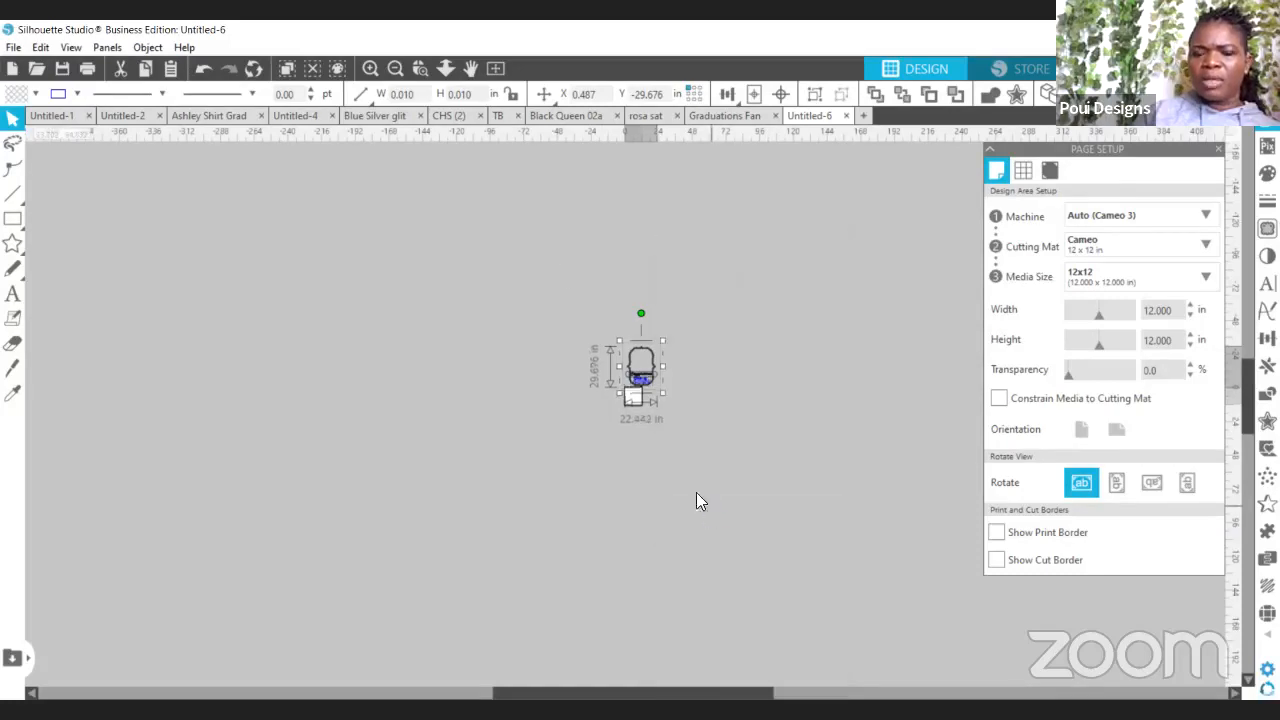
Lock the aspect ratio, then scale the grouped fan down to about 5.78 by 7.44 in and place it on the cutting mat.
click(510, 92)
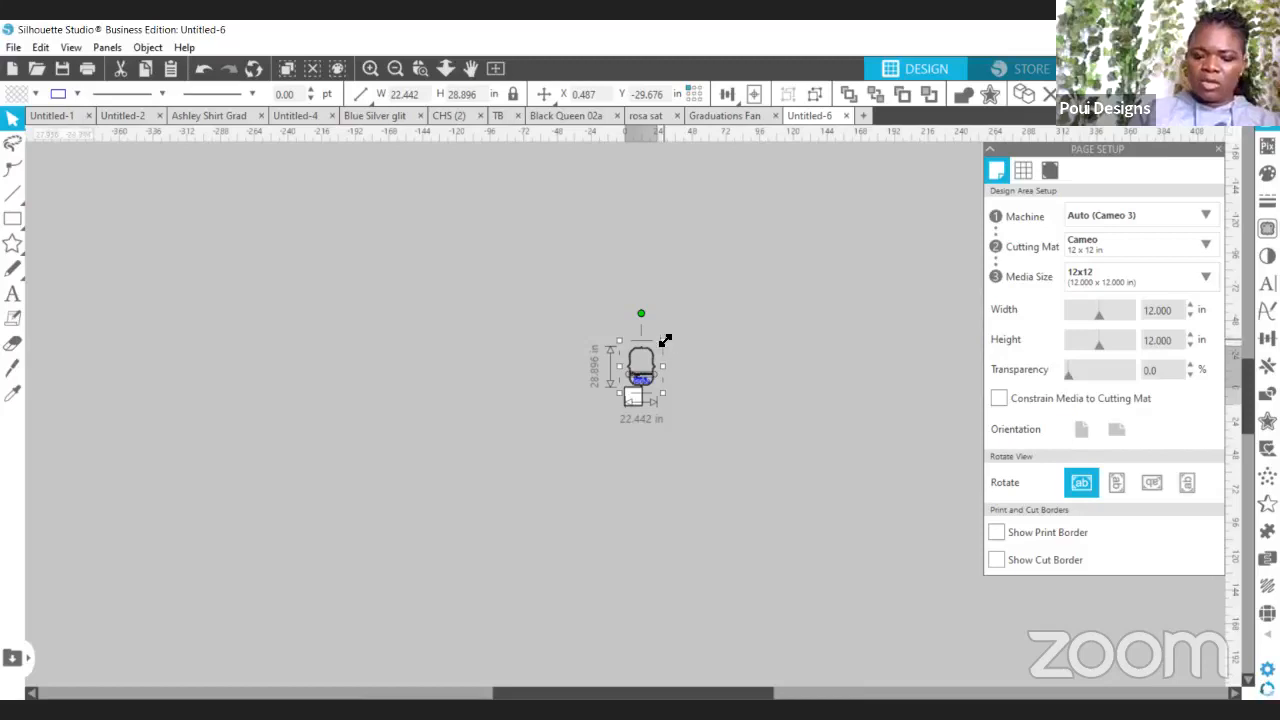
drag(665, 341, 632, 395)
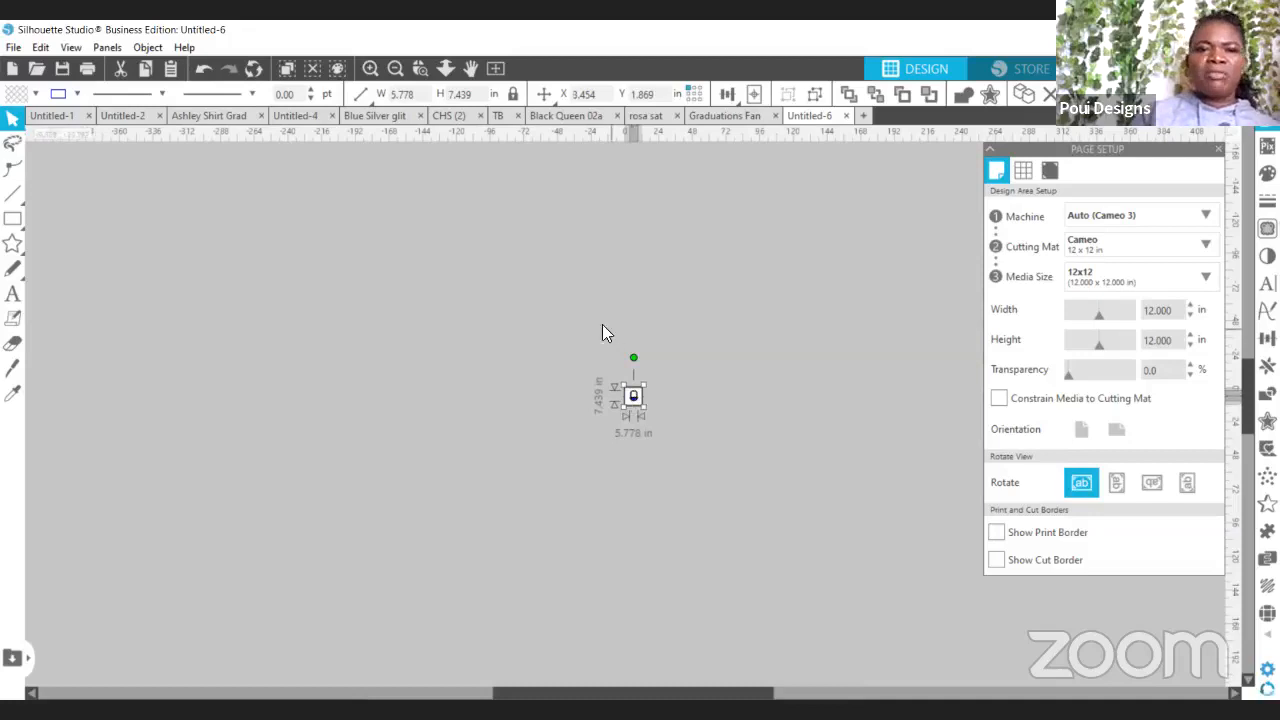
click(496, 68)
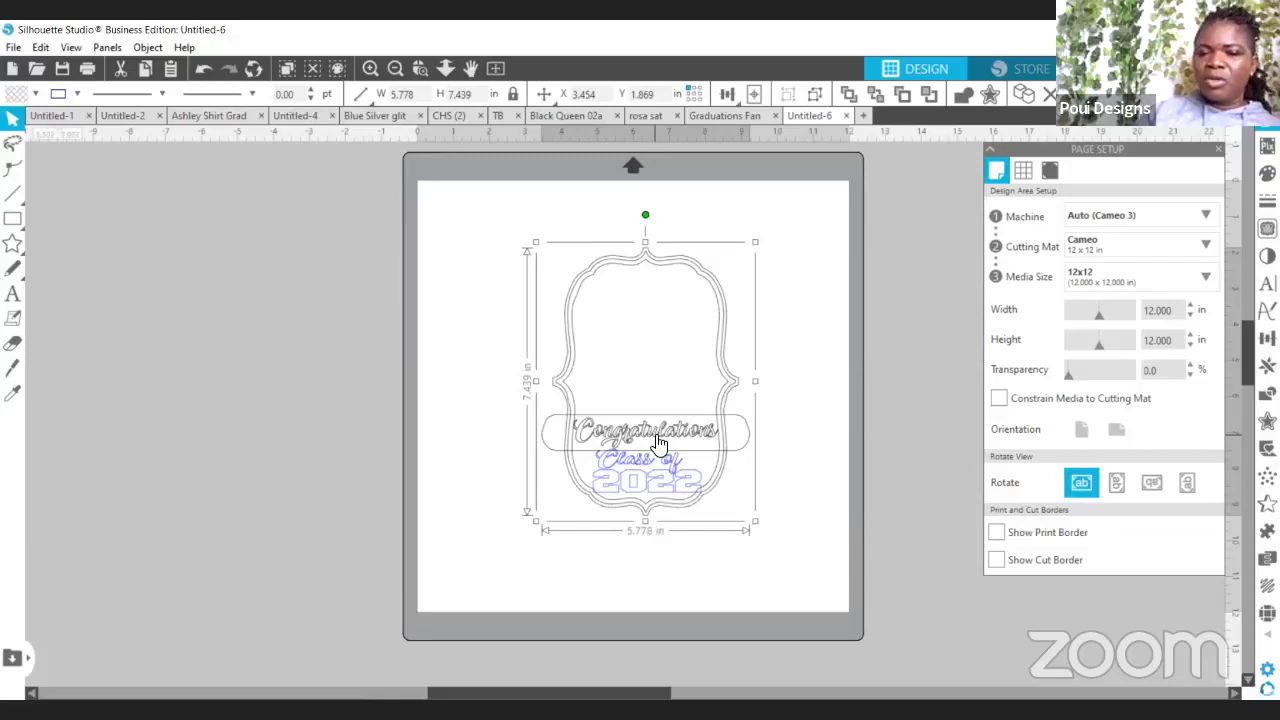
Ungroup the resized fan into its separate frame, banner and lettering pieces and clear the selection.
right_click(657, 440)
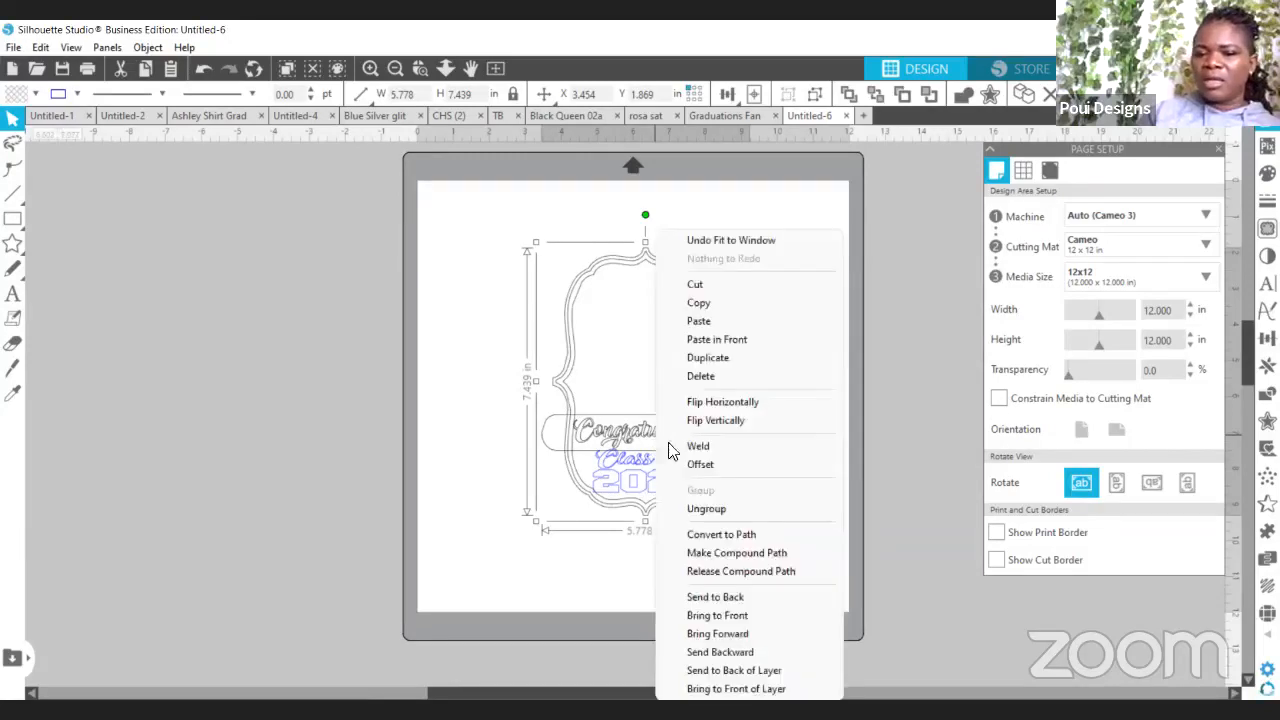
click(708, 510)
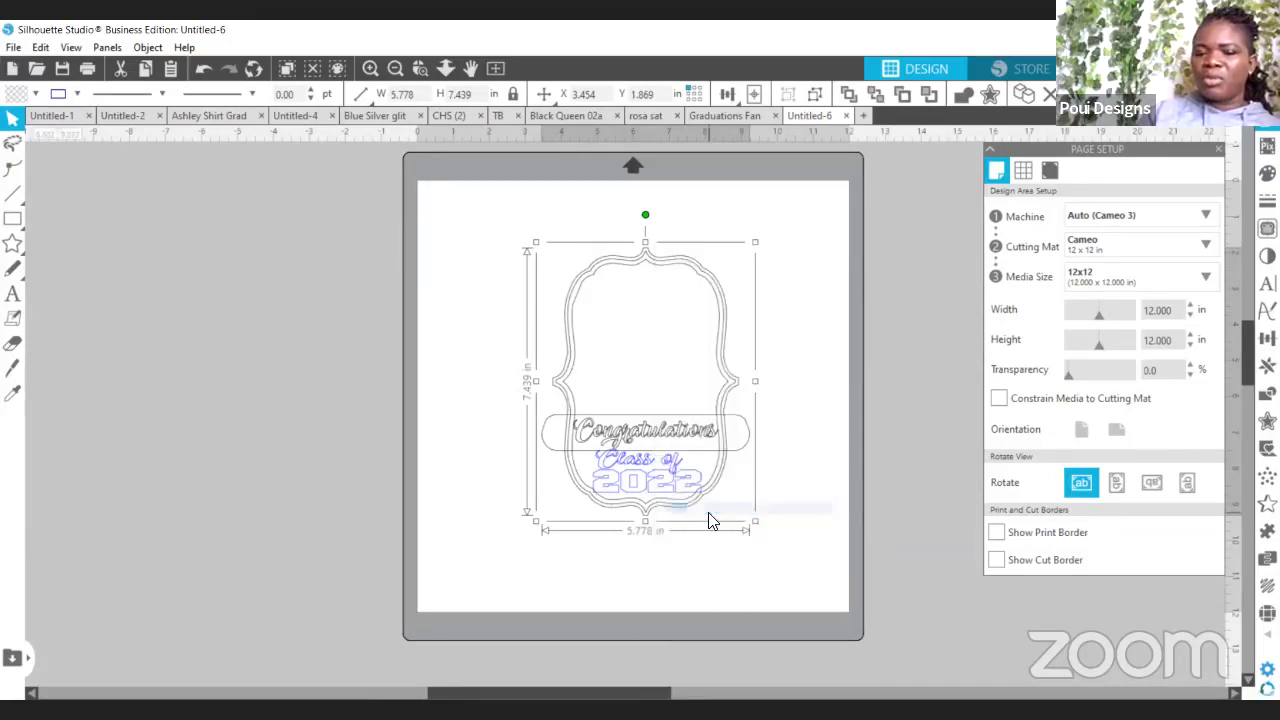
click(810, 459)
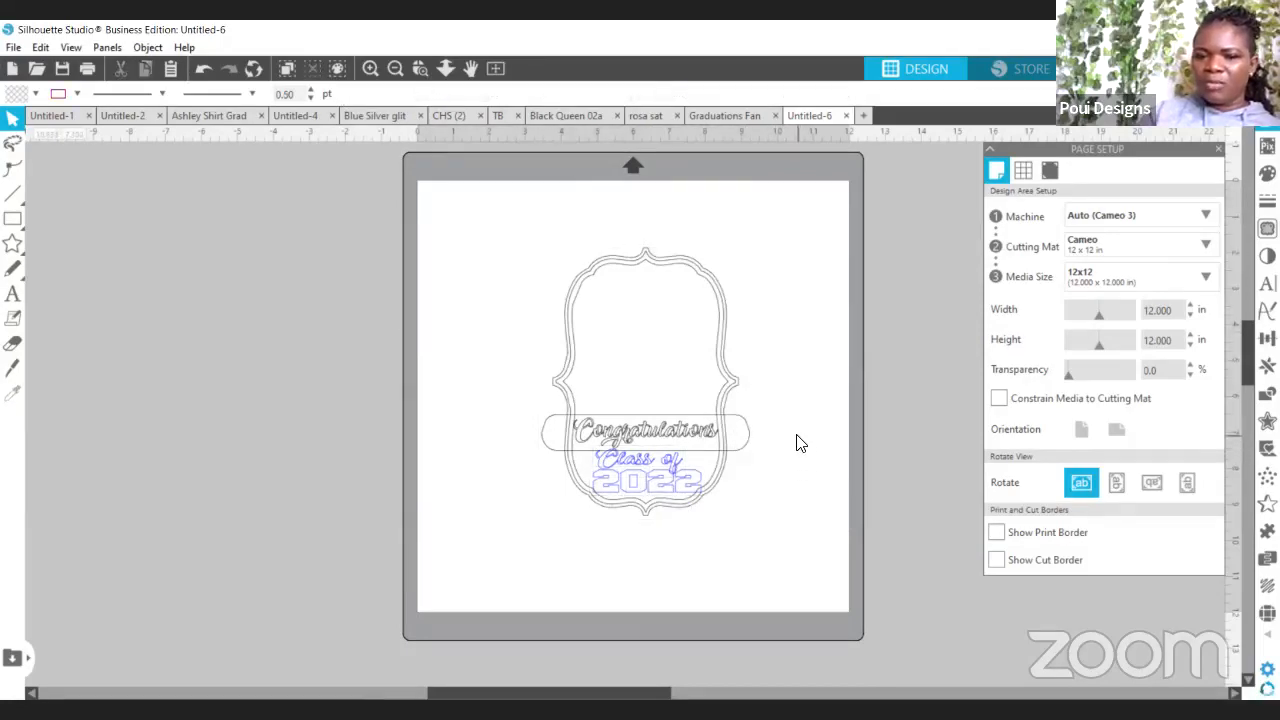
Group the 2022 digit outlines without the "Class of" lettering, and select the "Class of" lettering above them.
drag(772, 530, 577, 437)
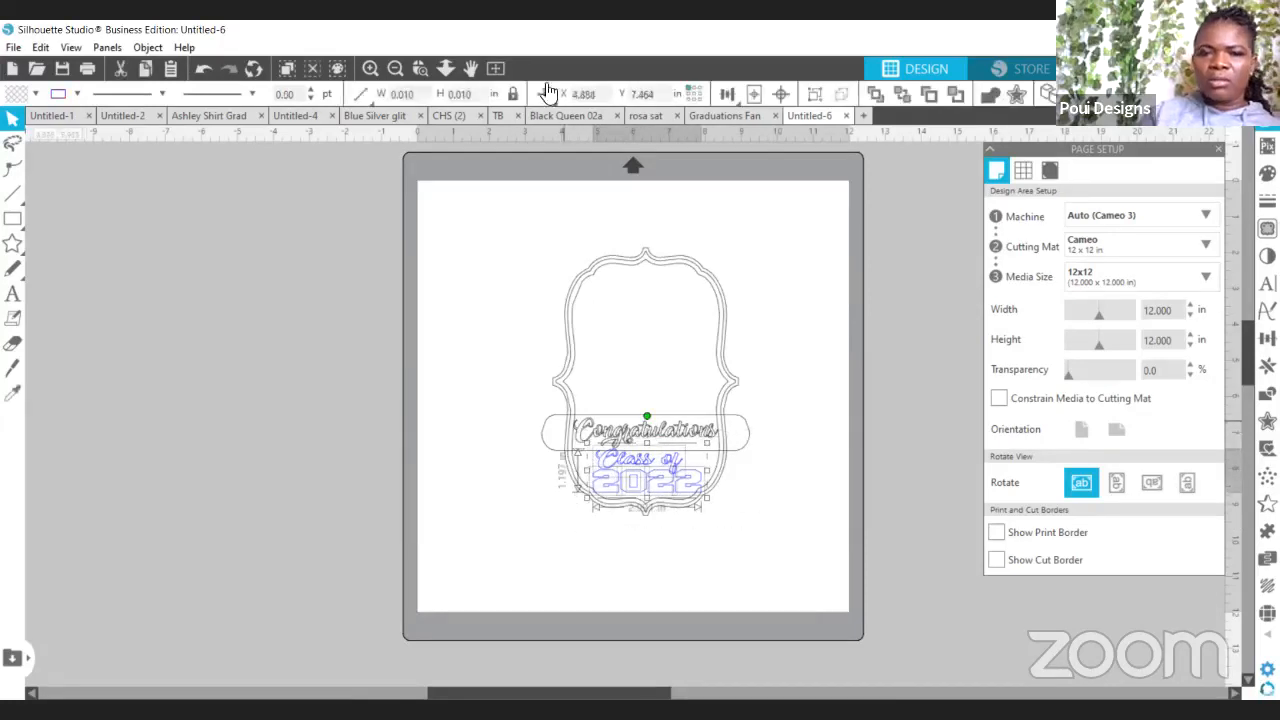
click(419, 67)
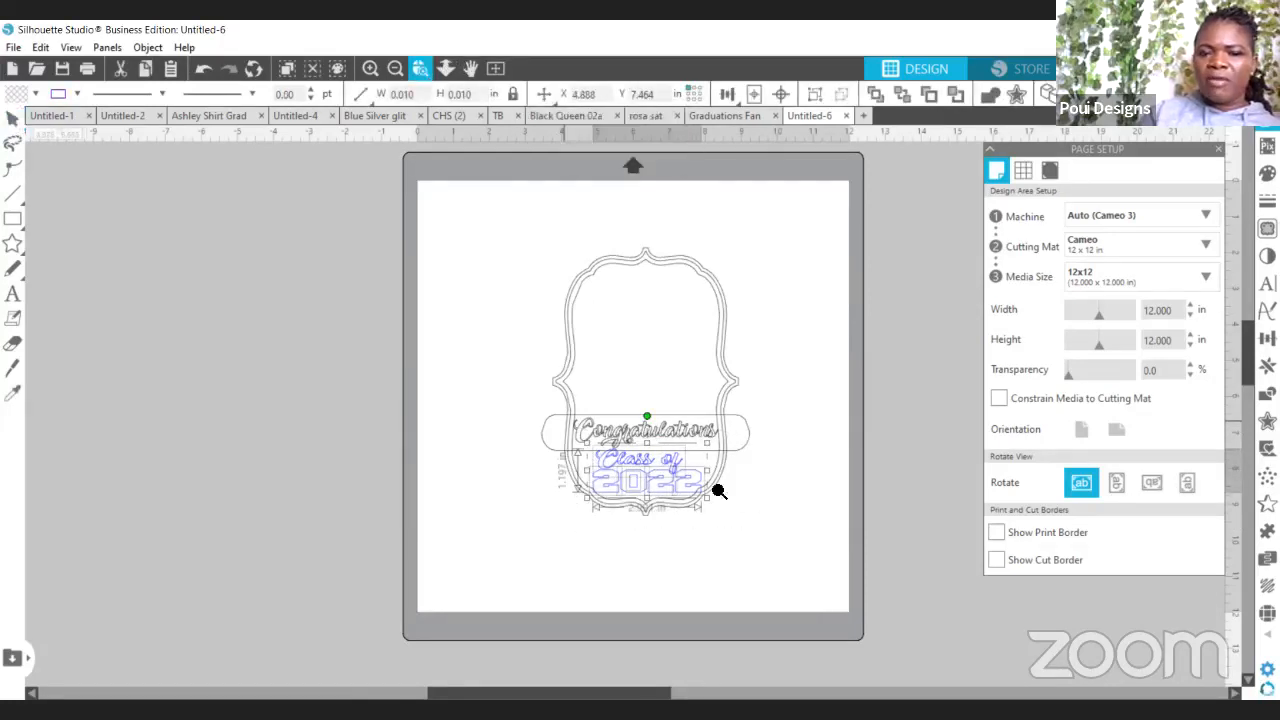
click(658, 466)
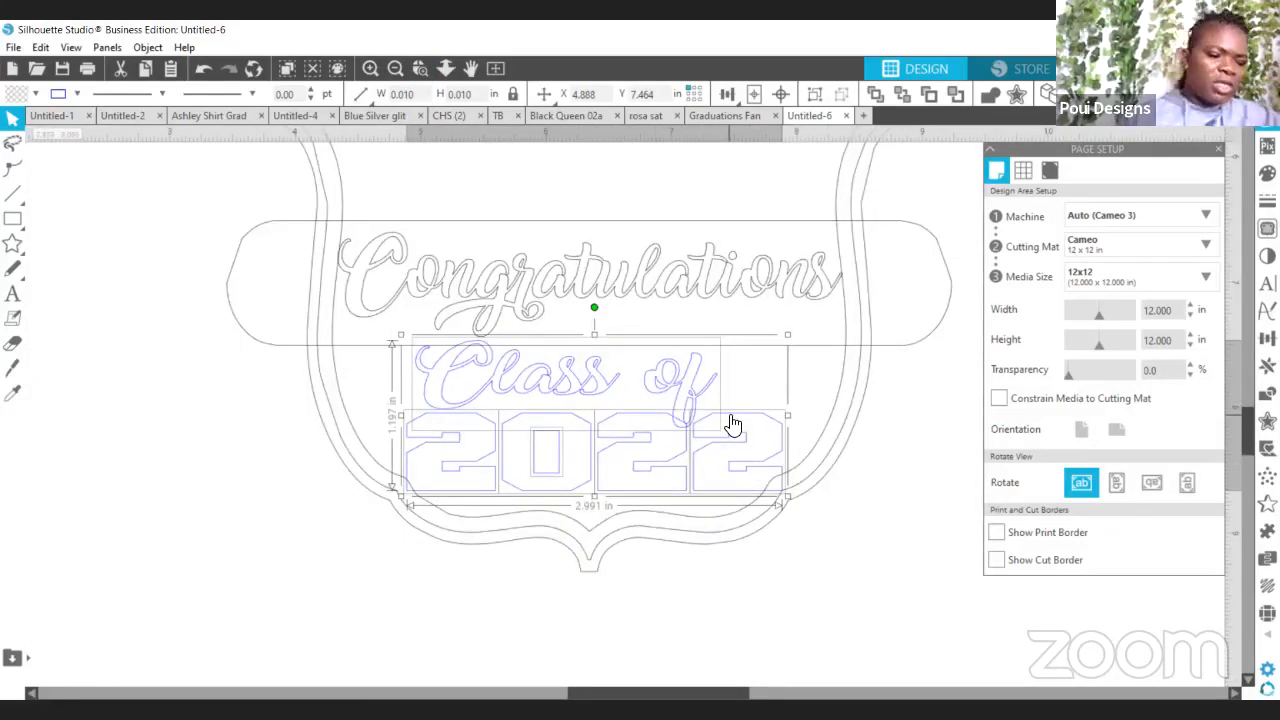
shift+click(684, 380)
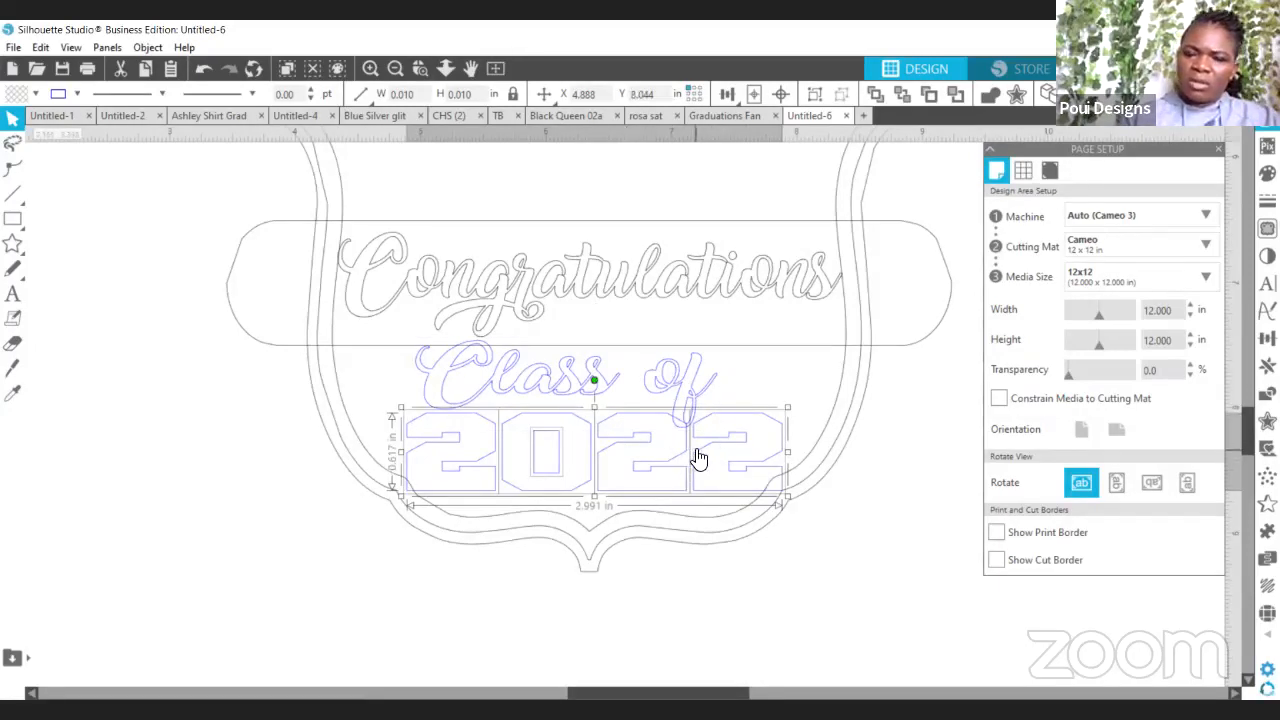
right_click(698, 456)
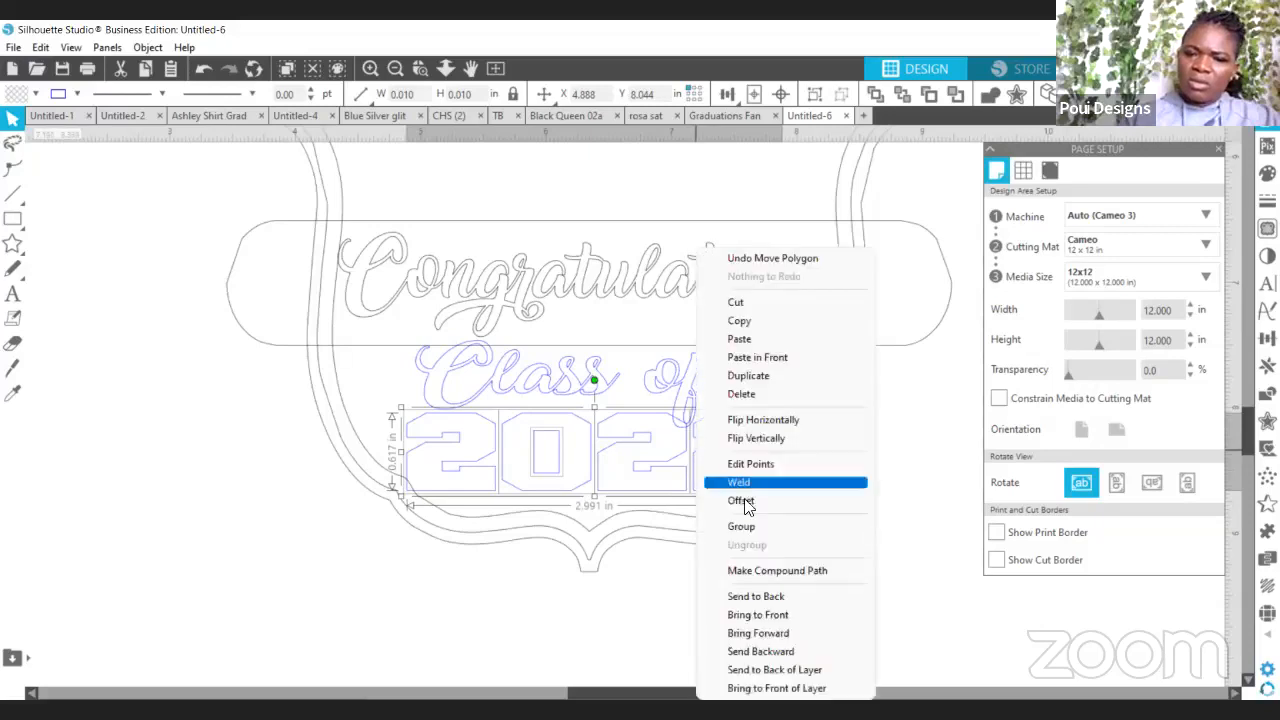
click(746, 524)
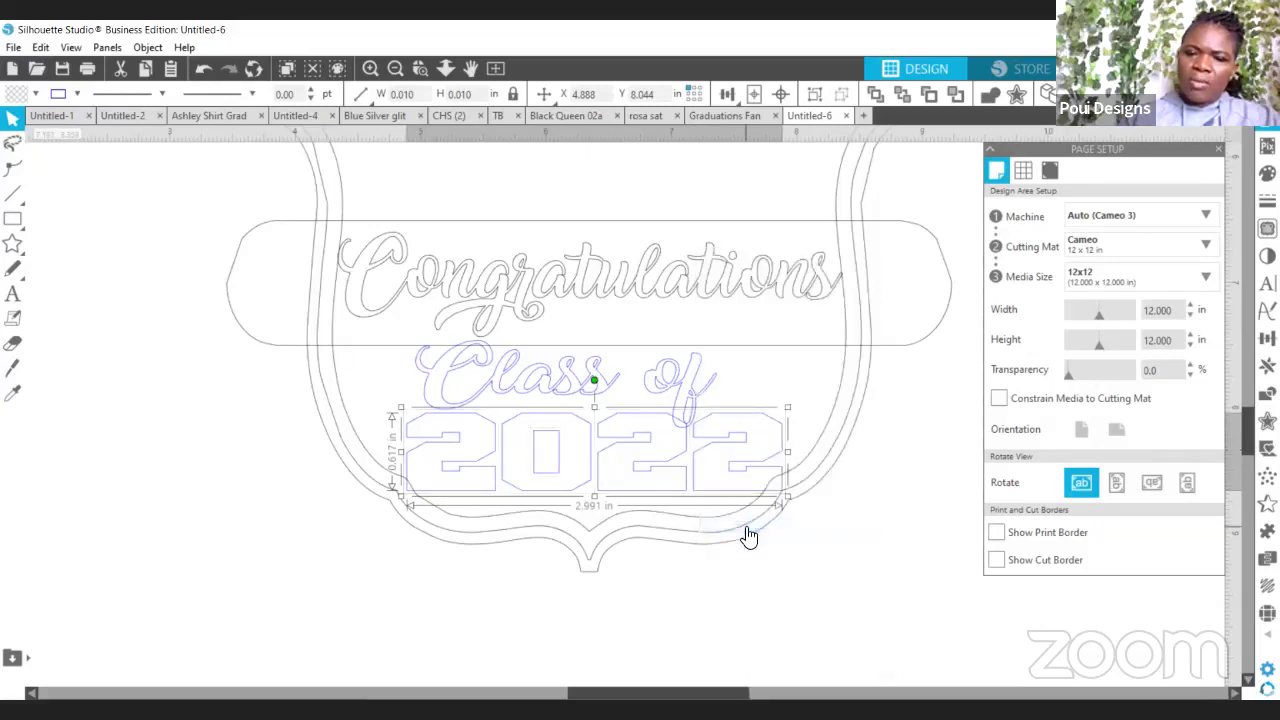
click(666, 376)
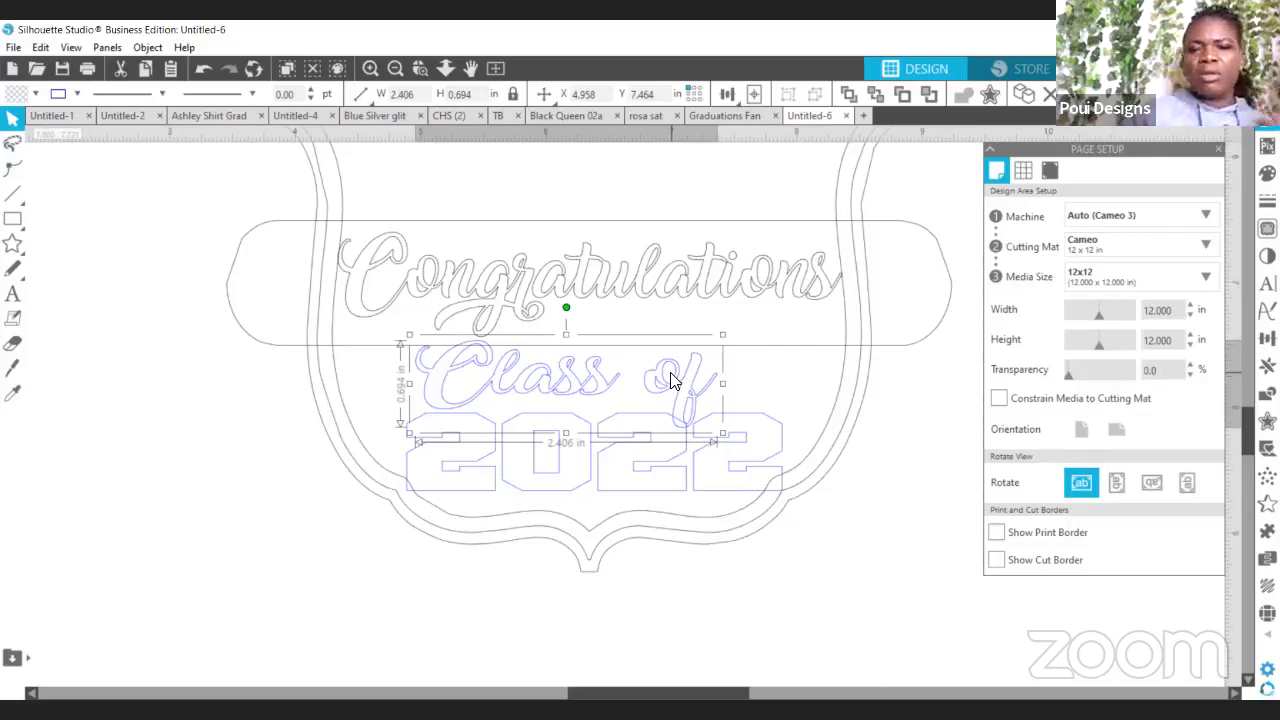
Try releasing the compound path that joins the frame outlines, banner and "Congratulations" lettering, and undo the release.
click(645, 294)
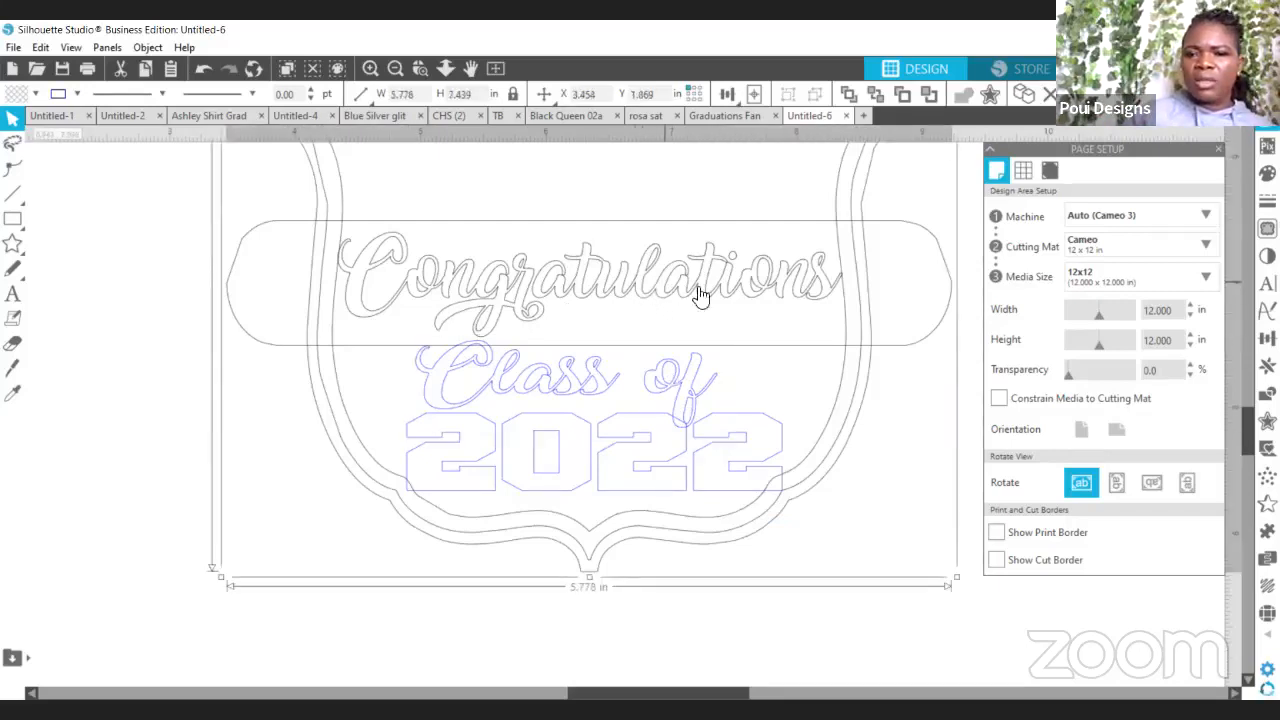
click(497, 70)
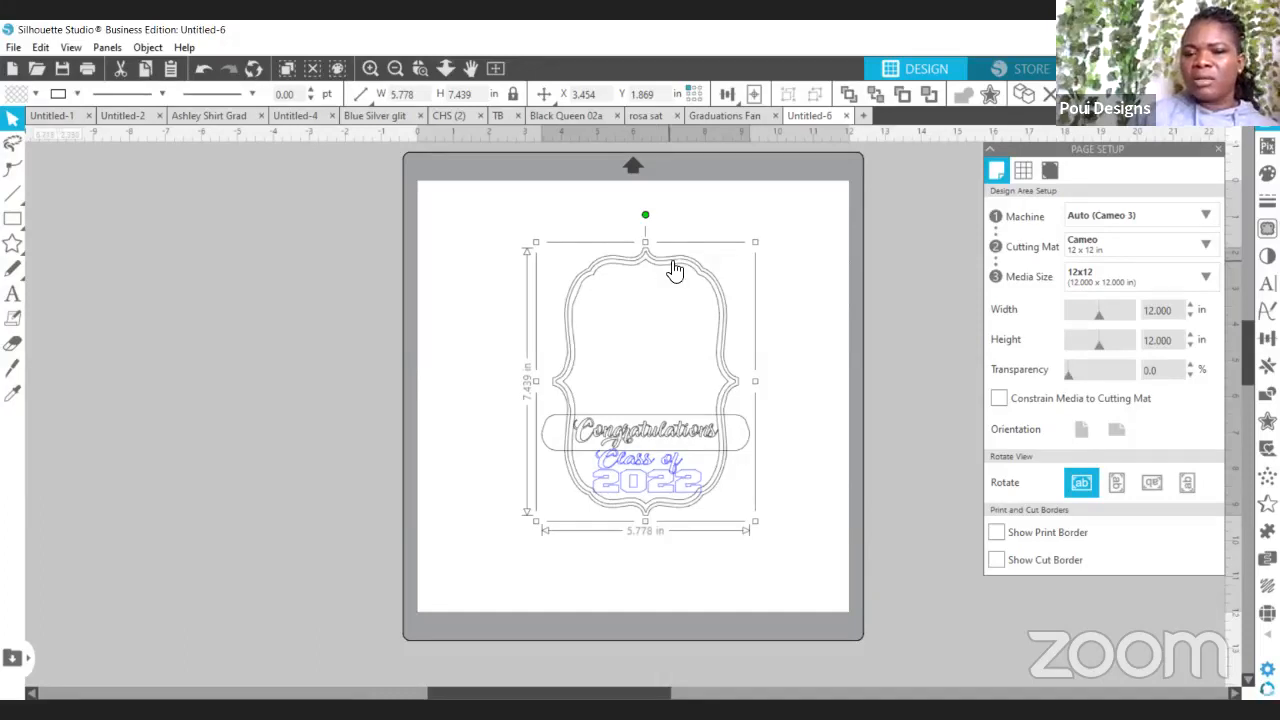
right_click(672, 264)
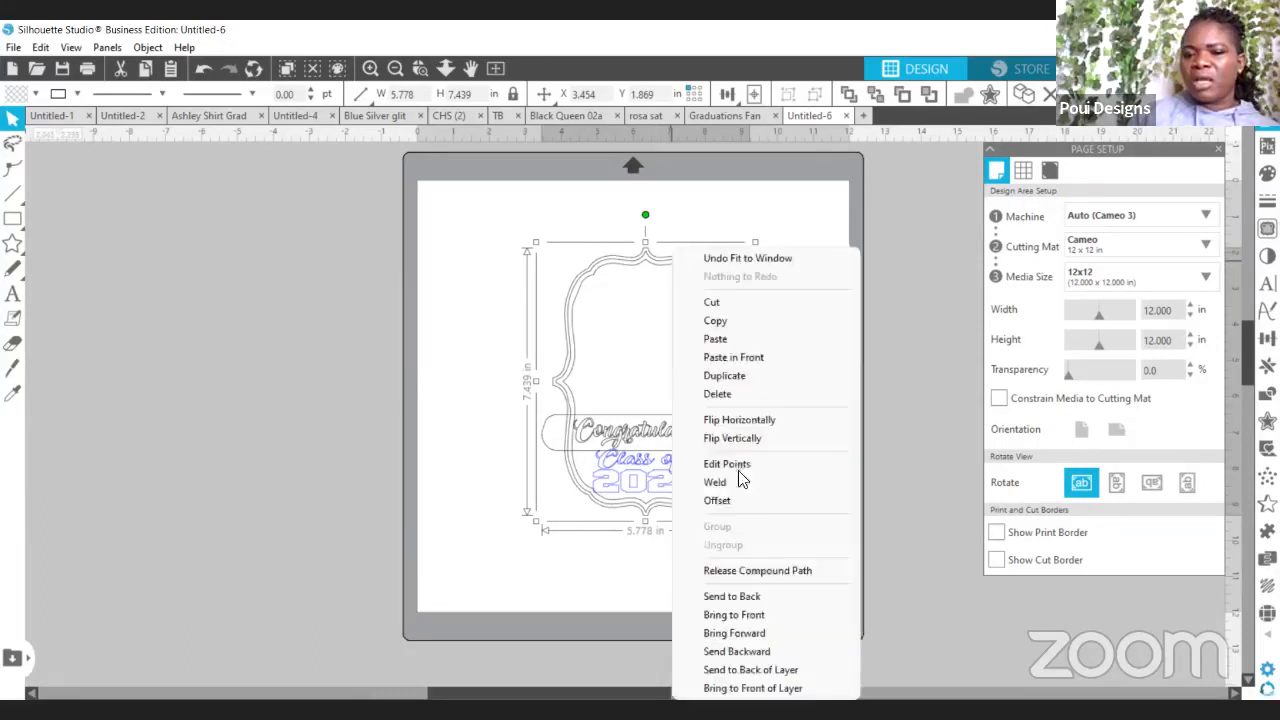
click(770, 570)
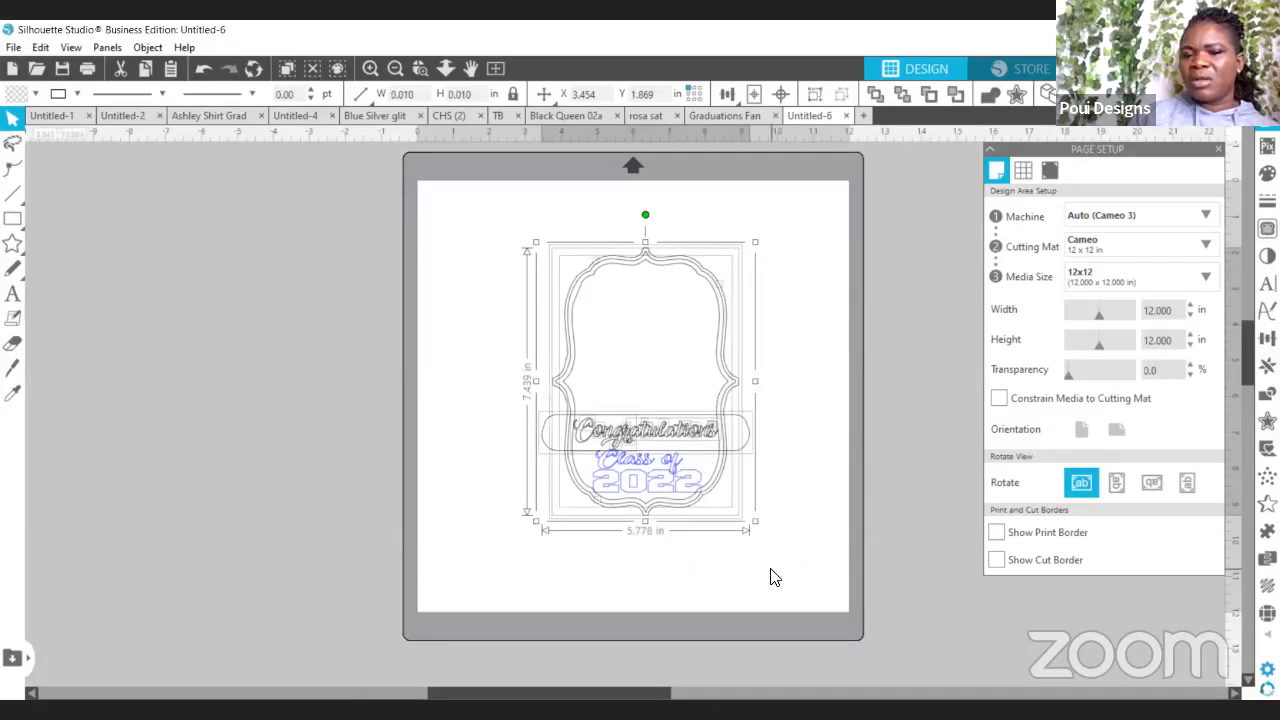
click(773, 477)
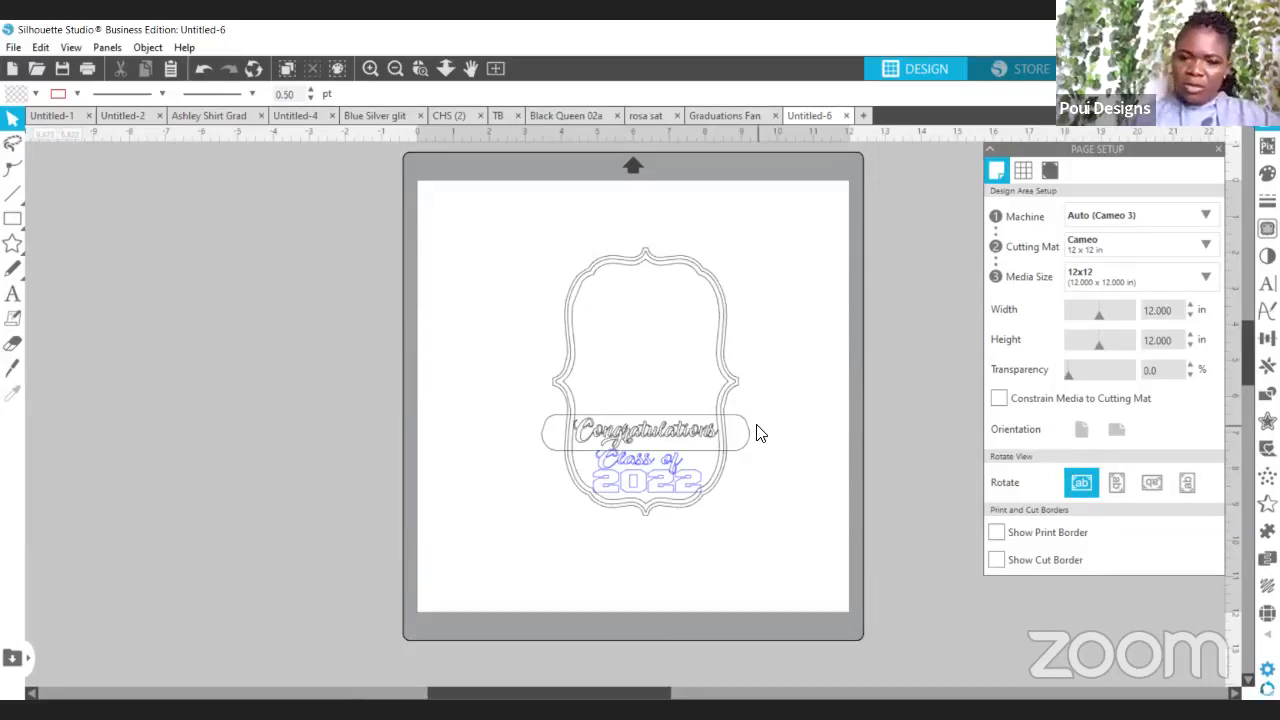
click(717, 420)
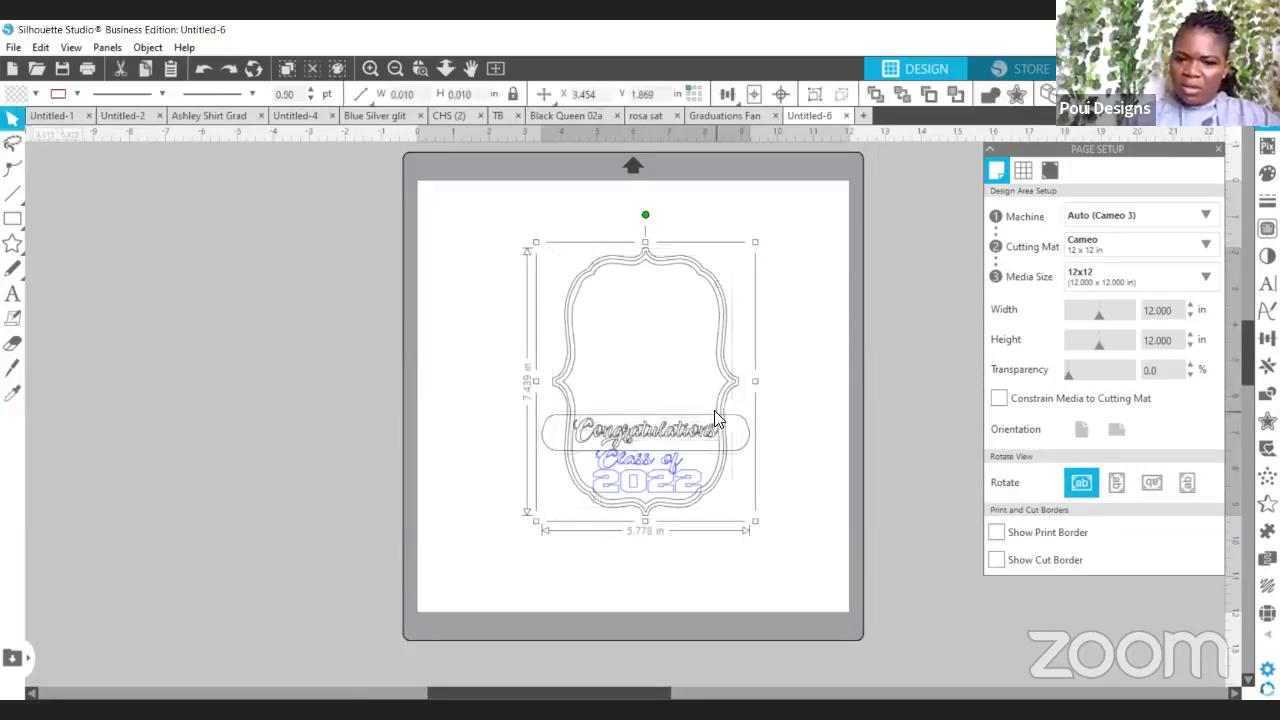
key(z)
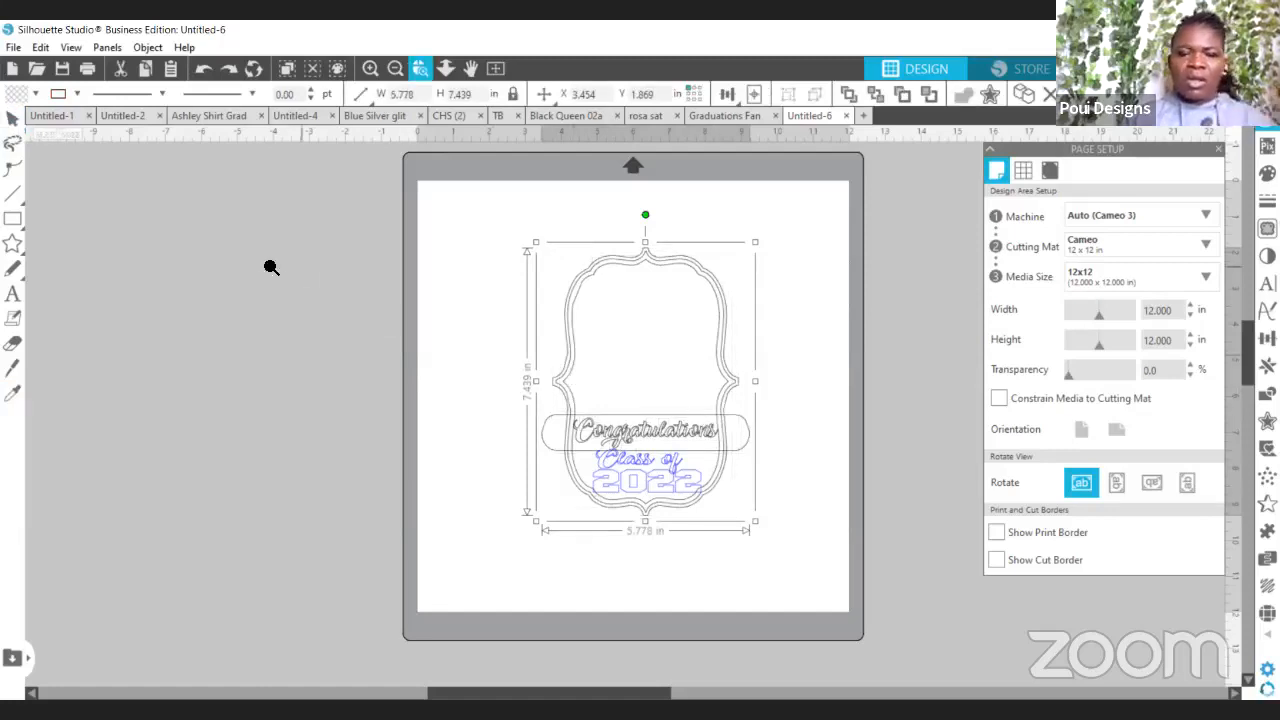
click(12, 118)
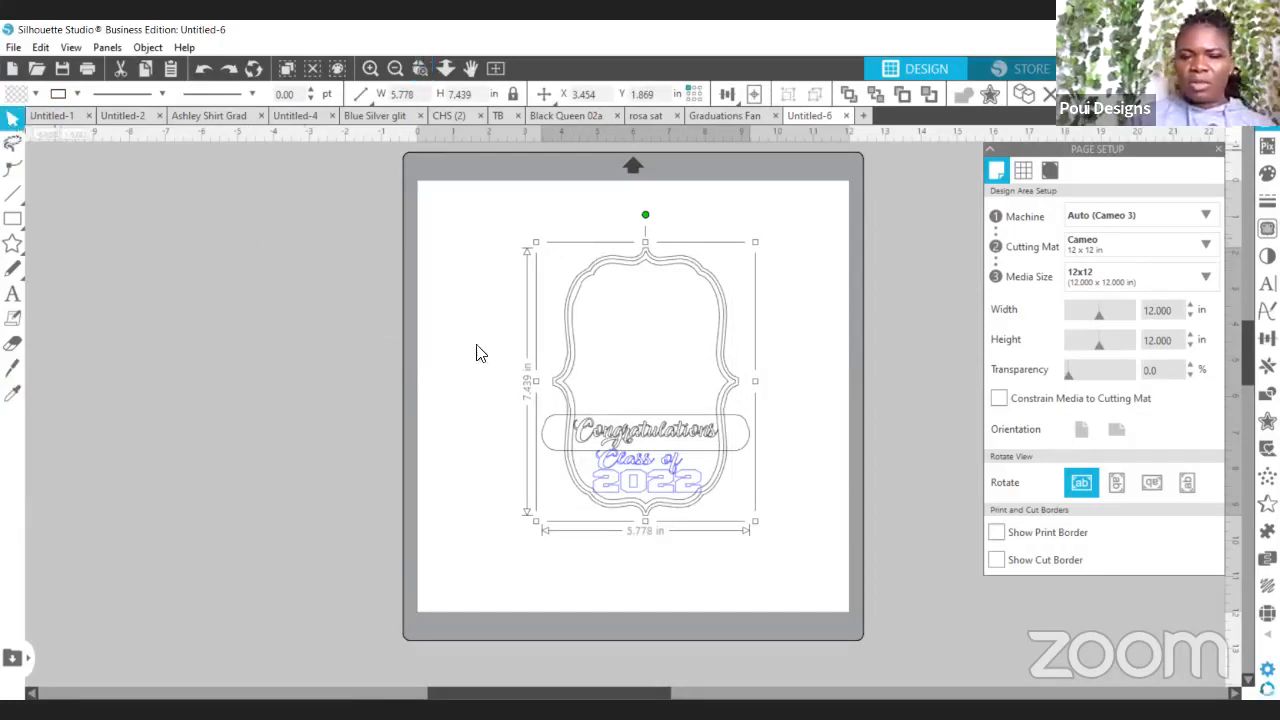
right_click(571, 371)
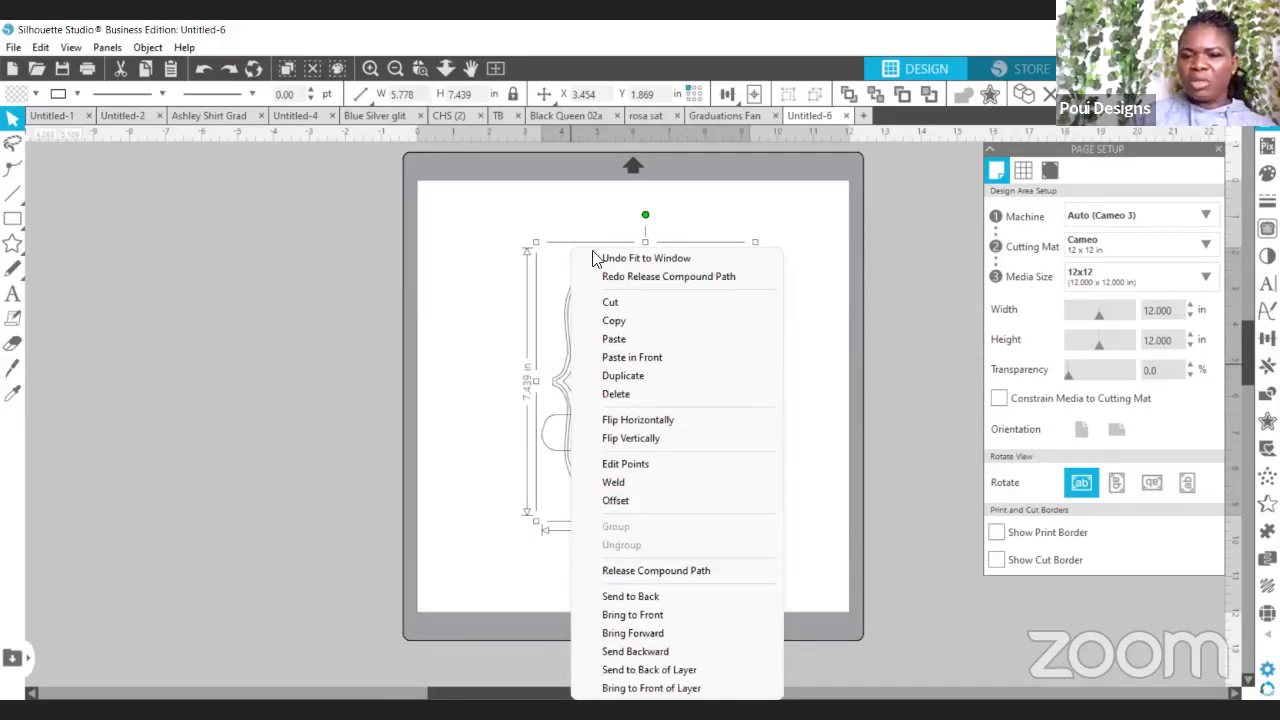
click(474, 354)
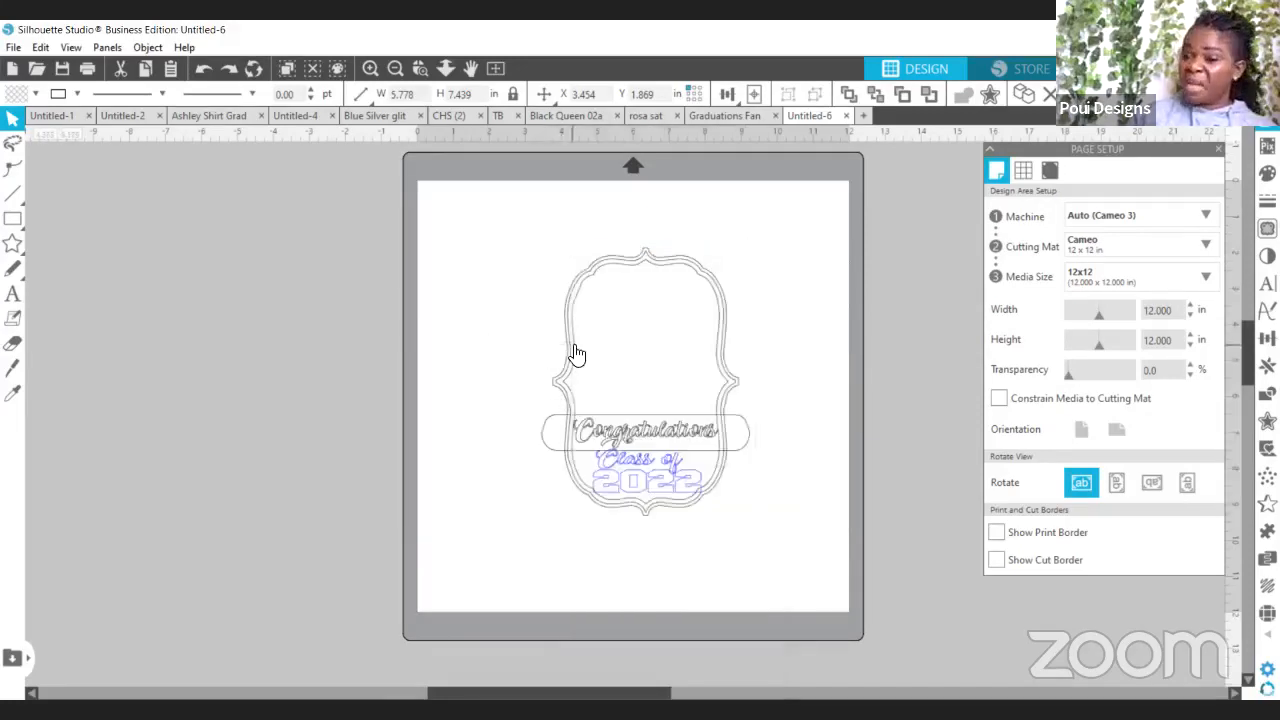
Release the compound path joining the frame outlines, banner and "Congratulations" lettering into separate pieces, and clear the selection.
click(575, 353)
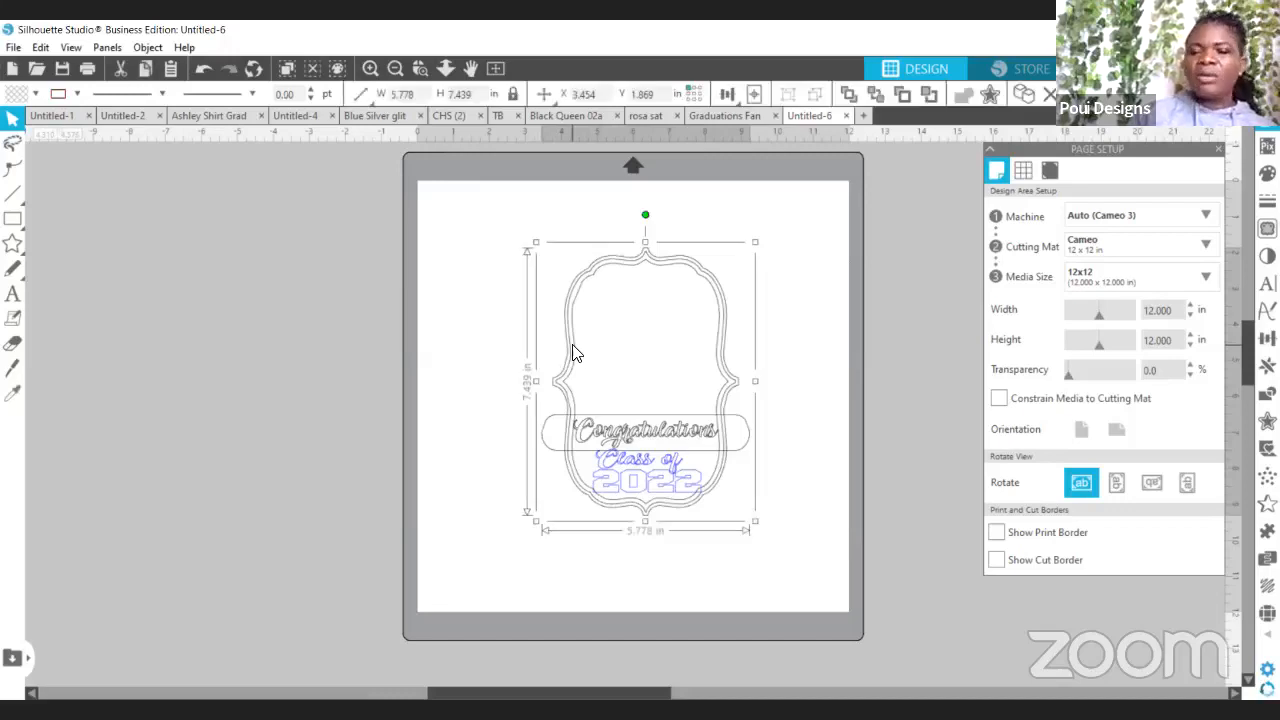
right_click(575, 353)
click(651, 571)
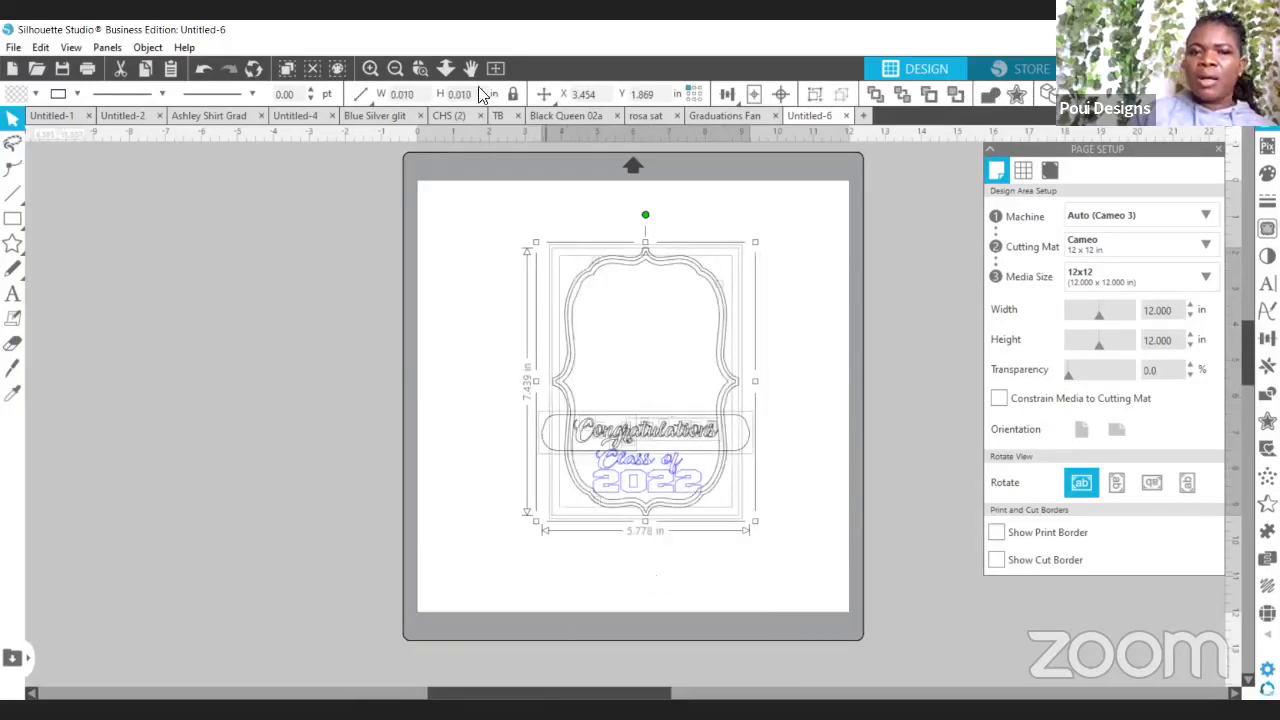
click(420, 68)
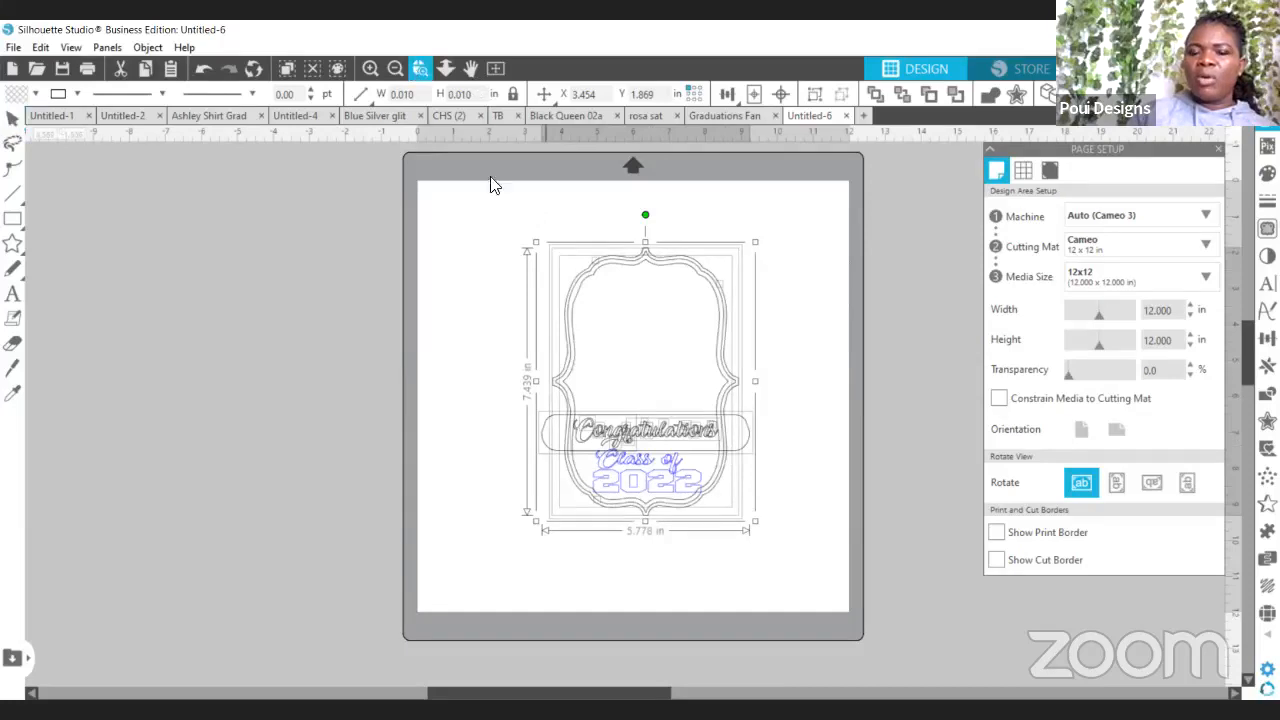
click(650, 423)
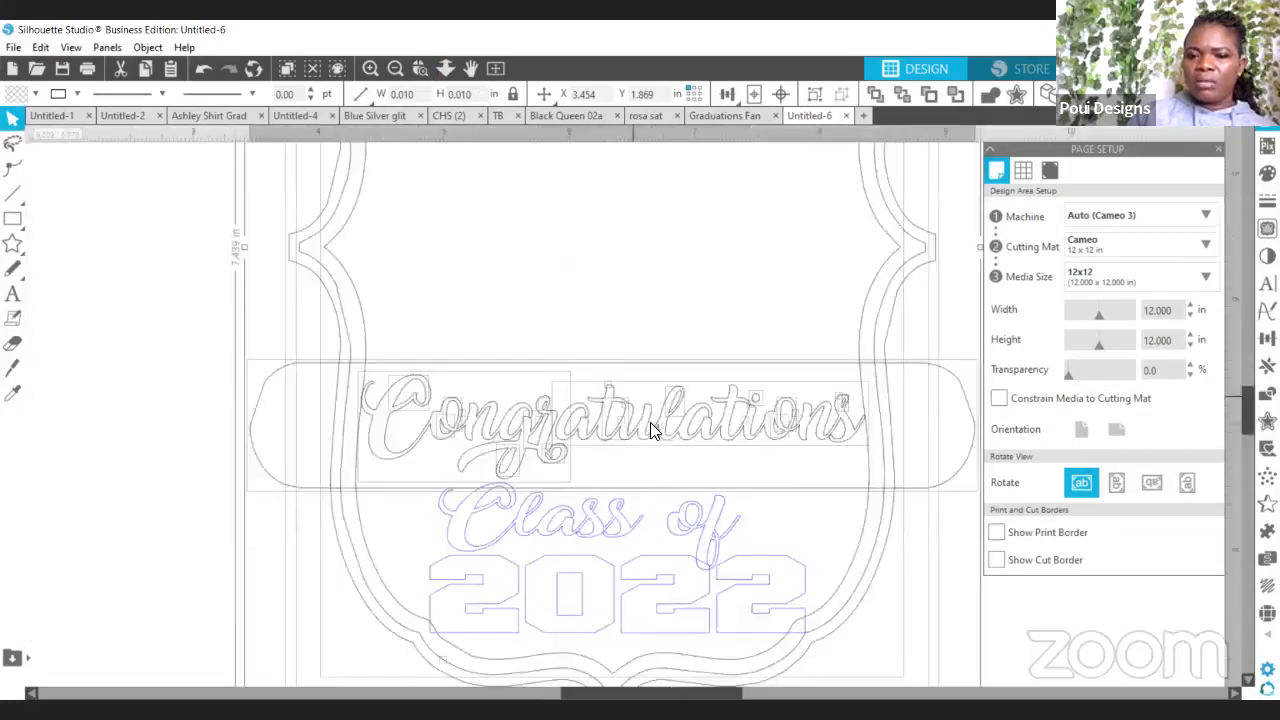
click(517, 298)
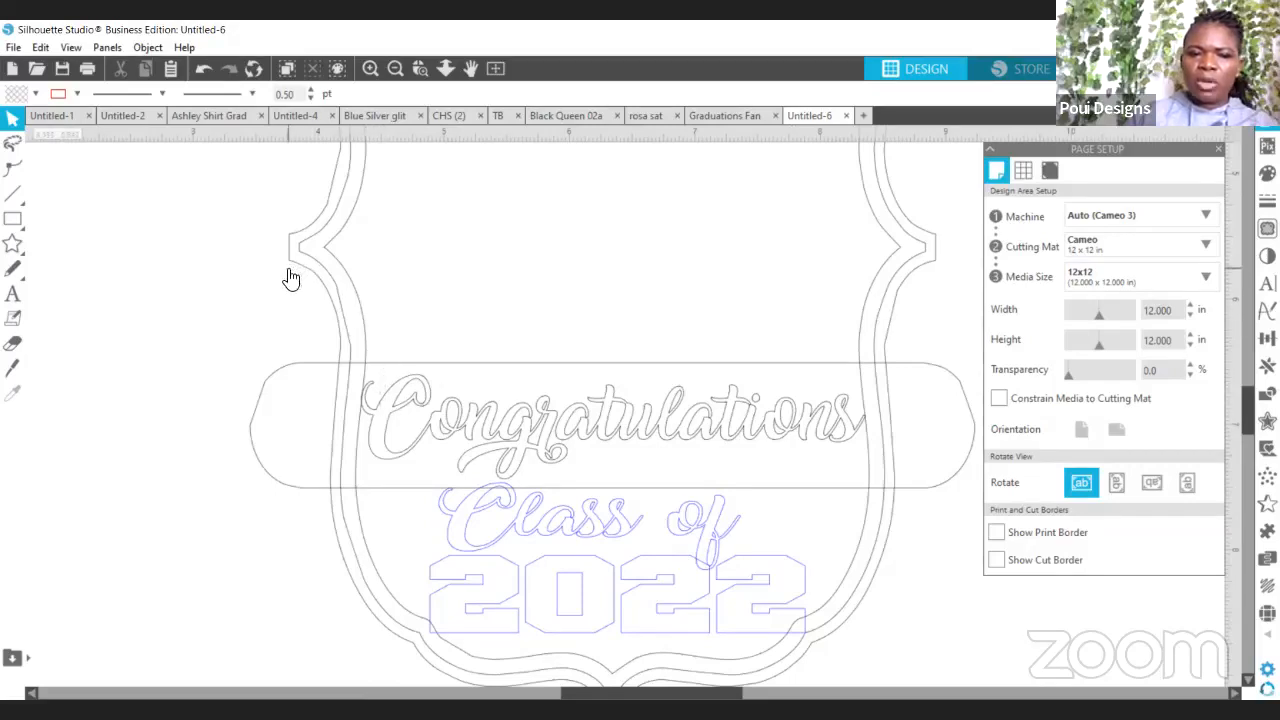
Select all pieces of the "Congratulations" lettering, make them one compound path and fill it with red.
drag(289, 270, 770, 492)
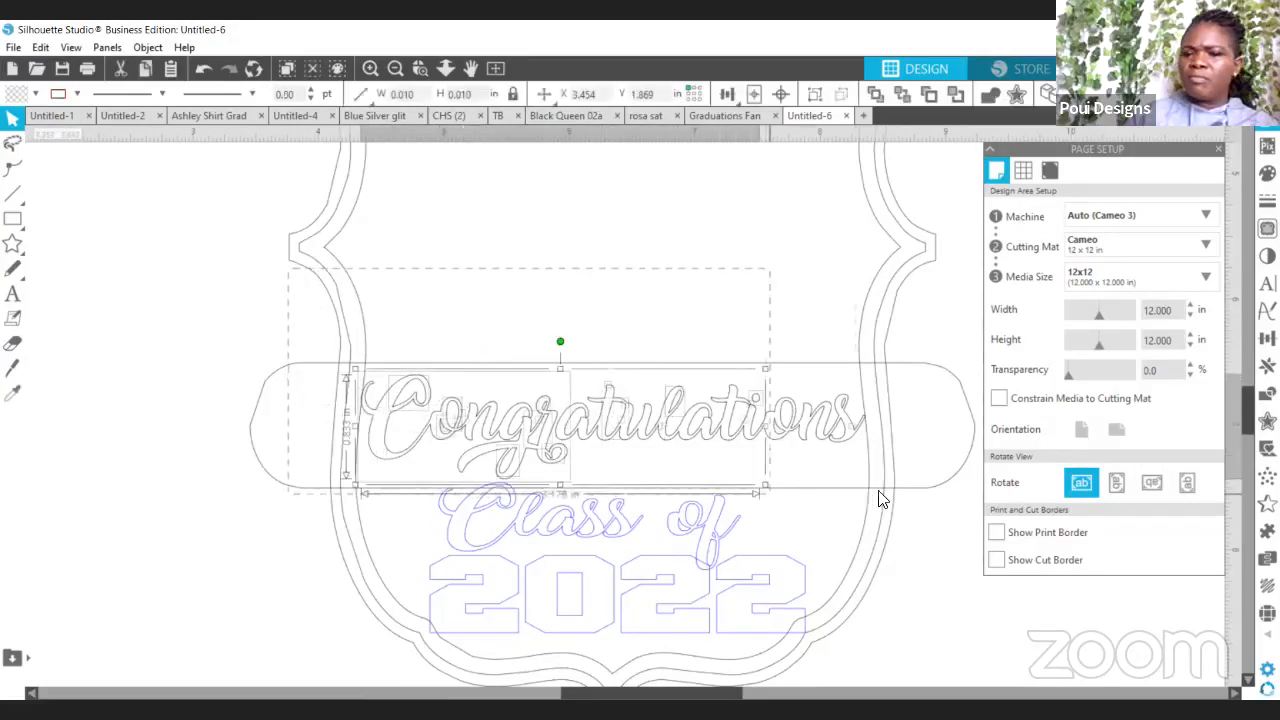
drag(880, 500, 882, 484)
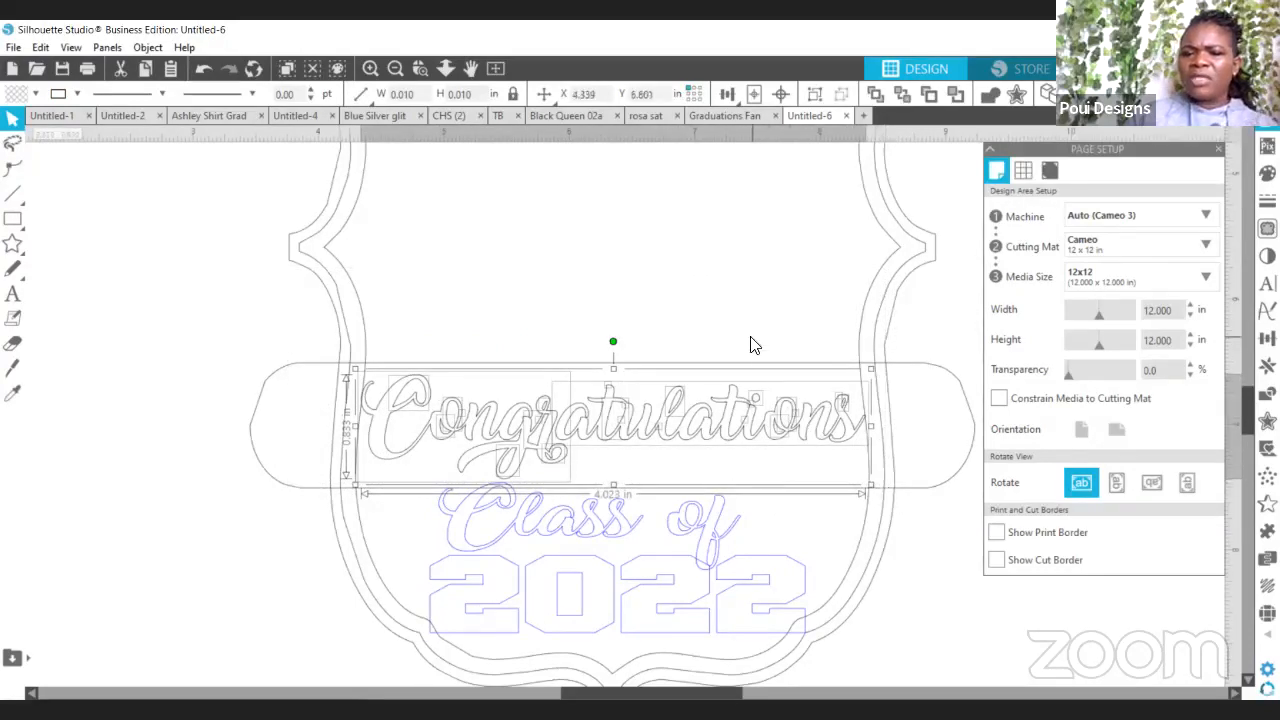
click(698, 316)
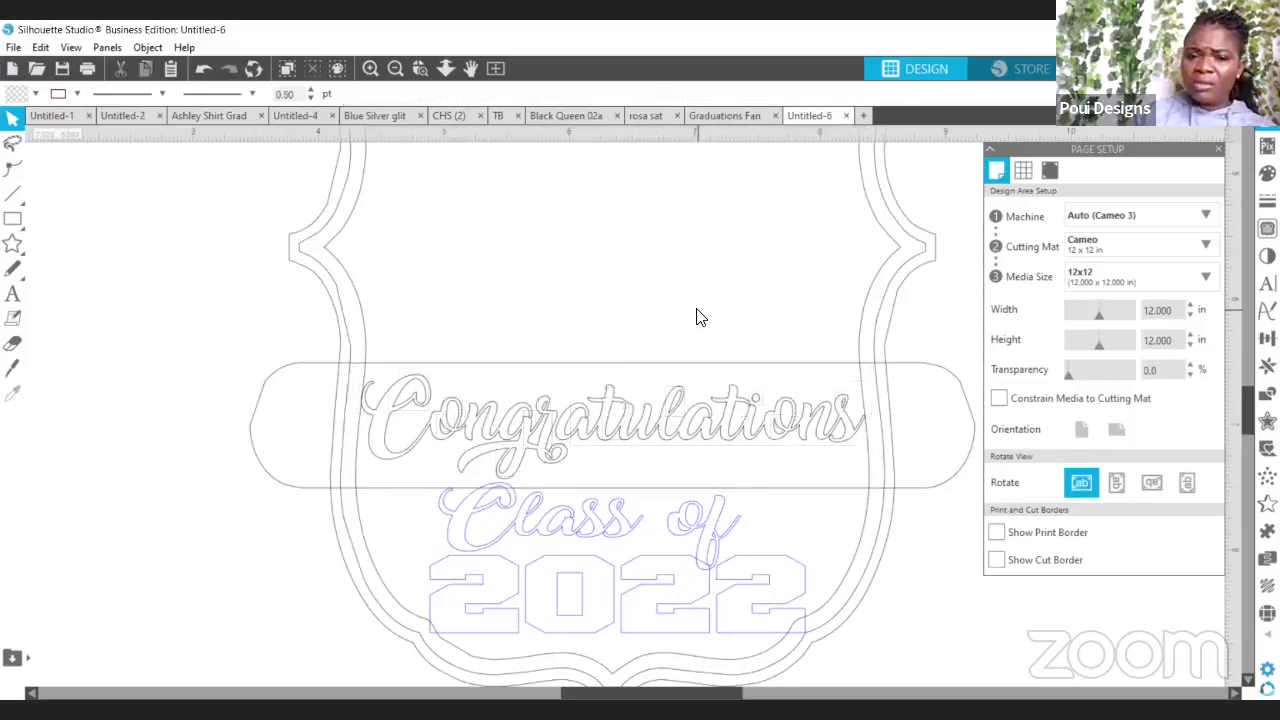
drag(292, 309, 893, 484)
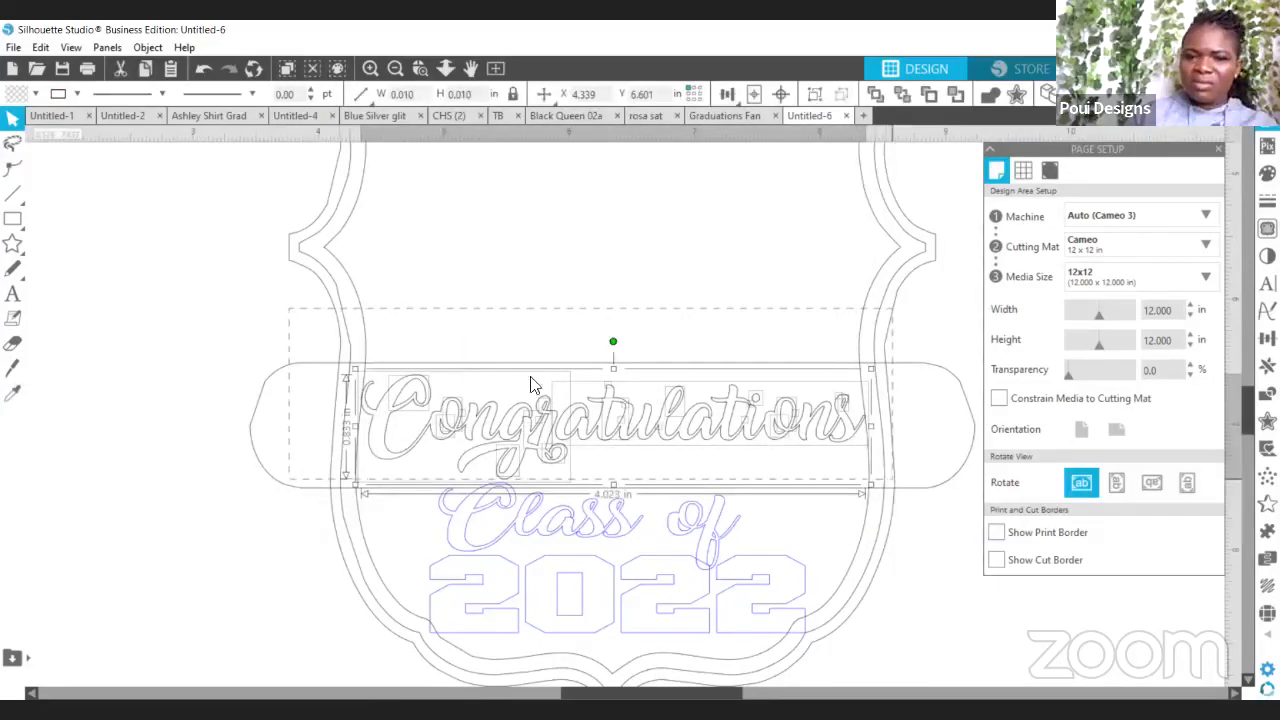
right_click(255, 341)
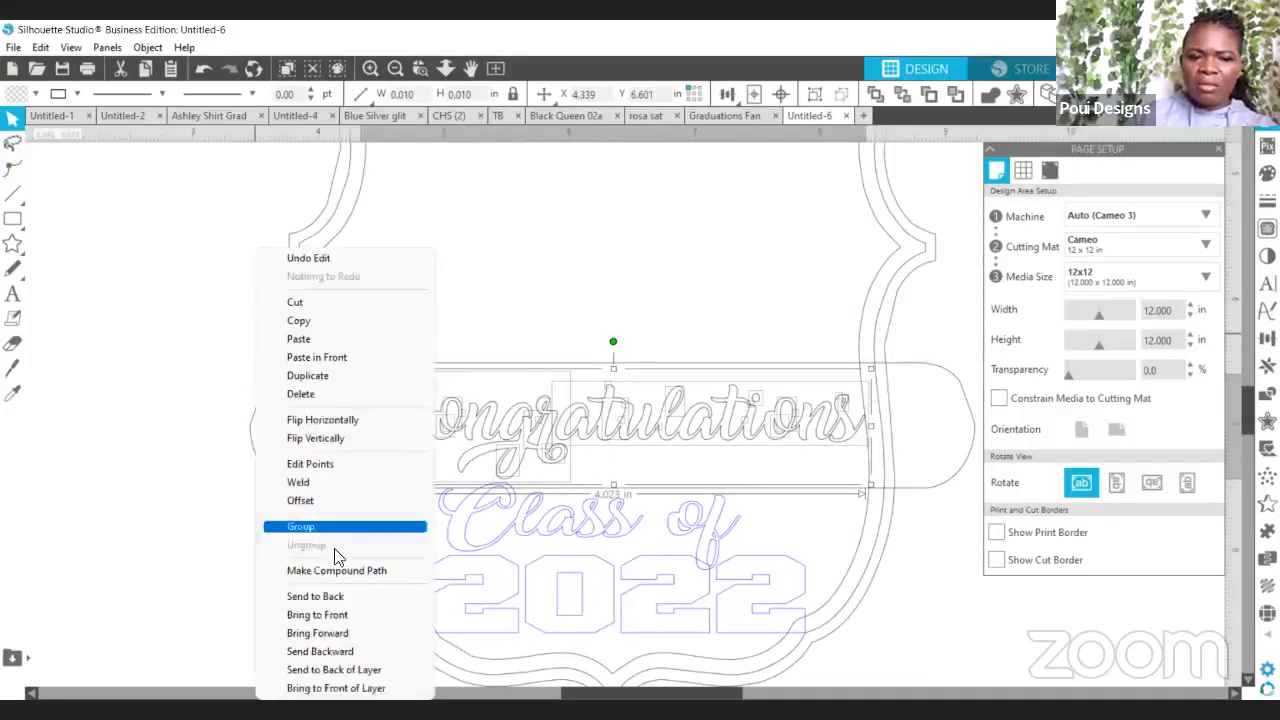
click(342, 568)
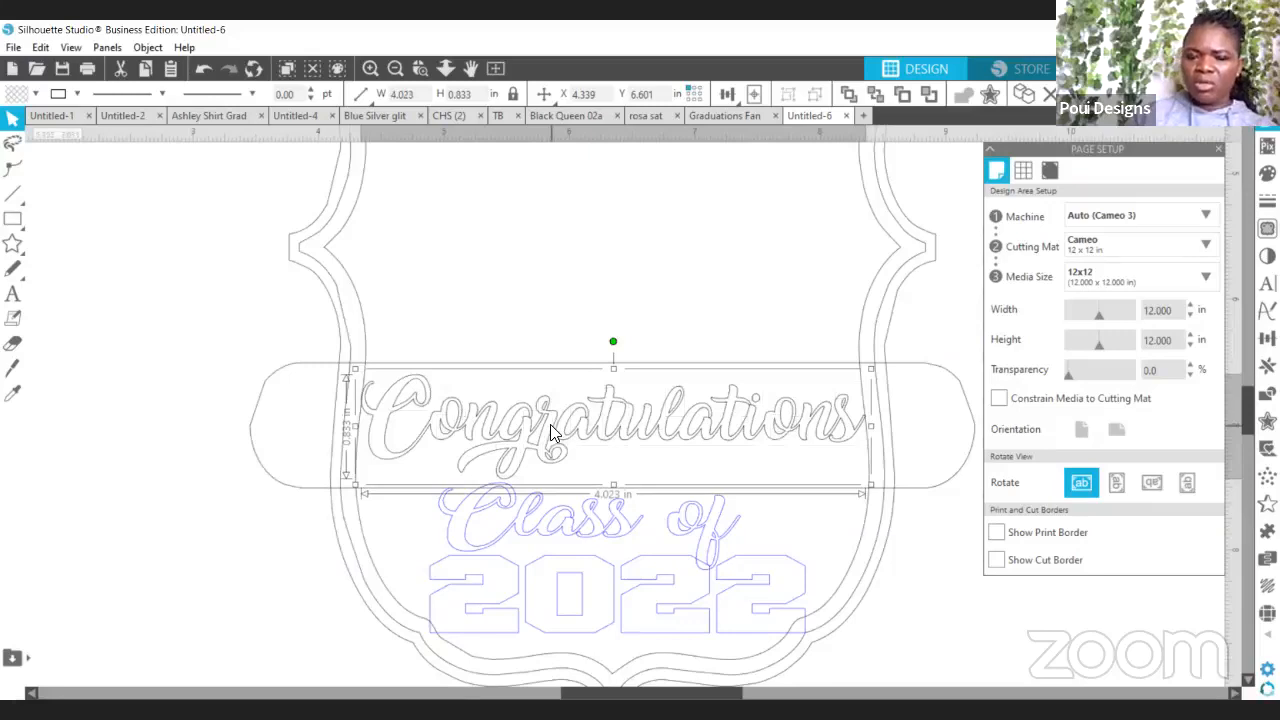
click(34, 94)
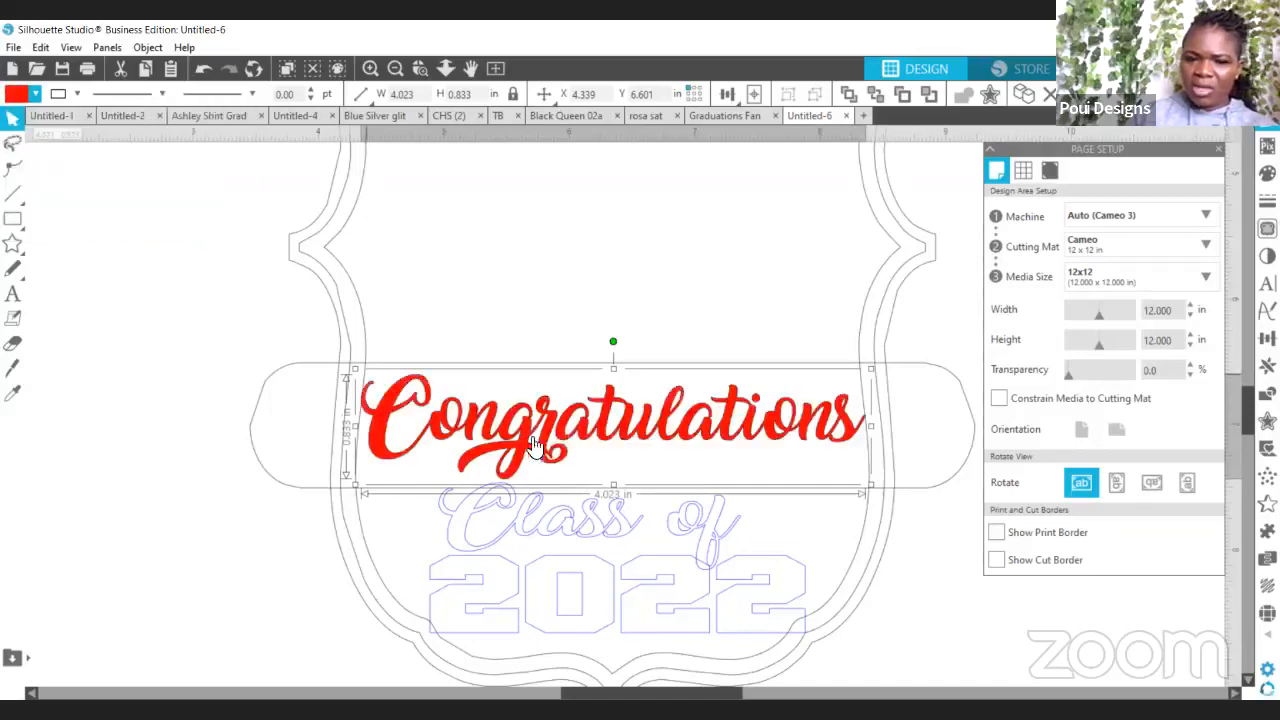
Test that the red "Congratulations" lettering moves as one piece, and undo the move.
drag(572, 434, 499, 385)
key(i)
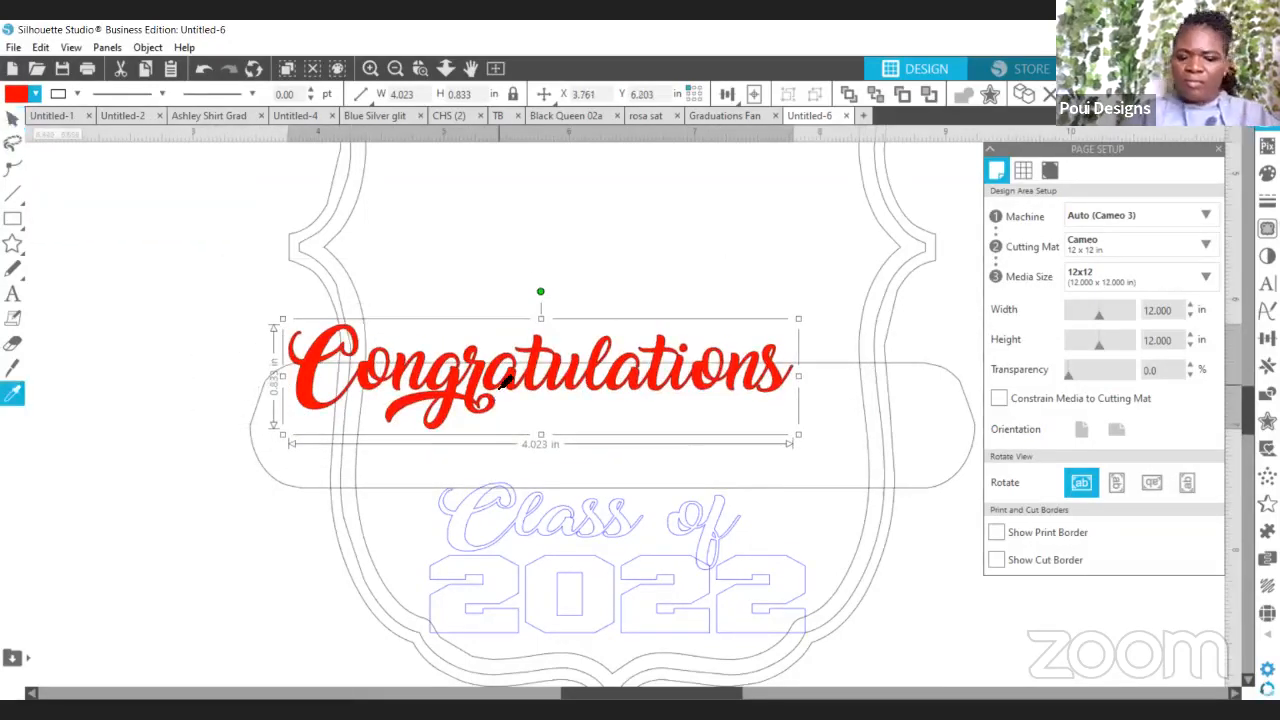
key(ctrl+z)
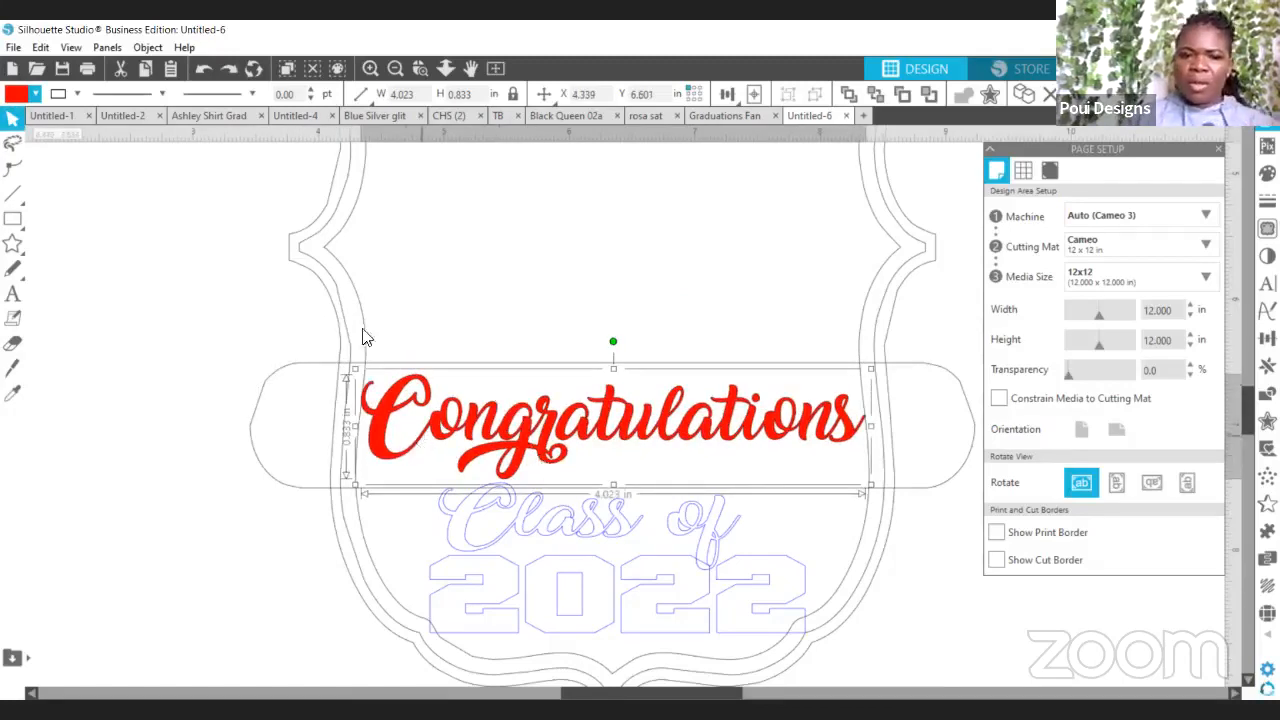
Pull the inner and middle frame outlines aside to check that they are separate, and undo both moves.
click(347, 283)
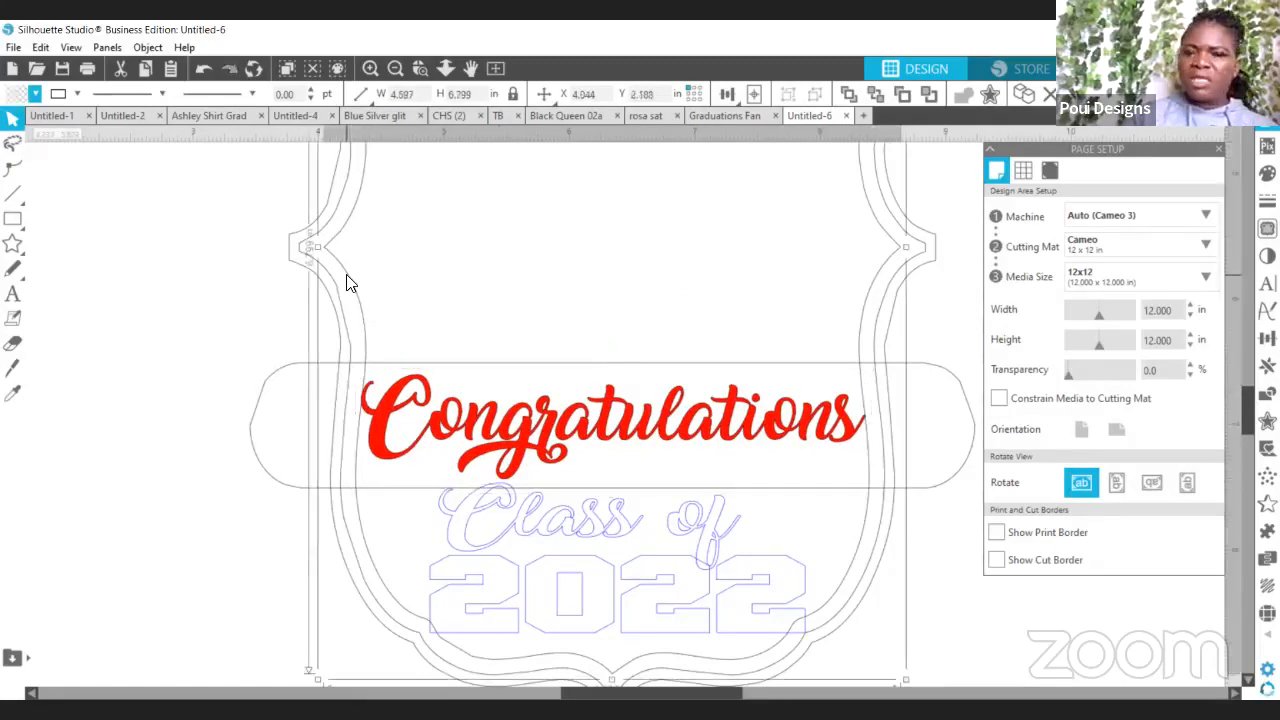
click(394, 66)
click(394, 66)
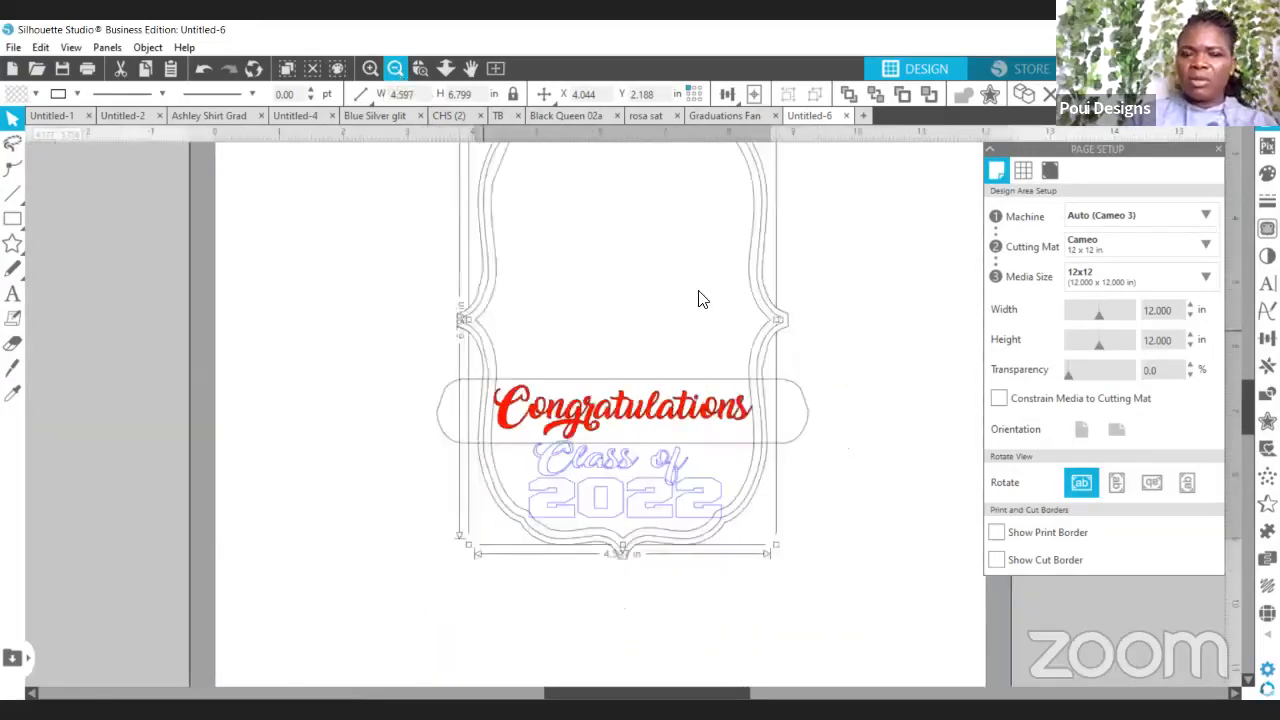
drag(752, 332, 880, 363)
drag(507, 272, 567, 281)
click(509, 286)
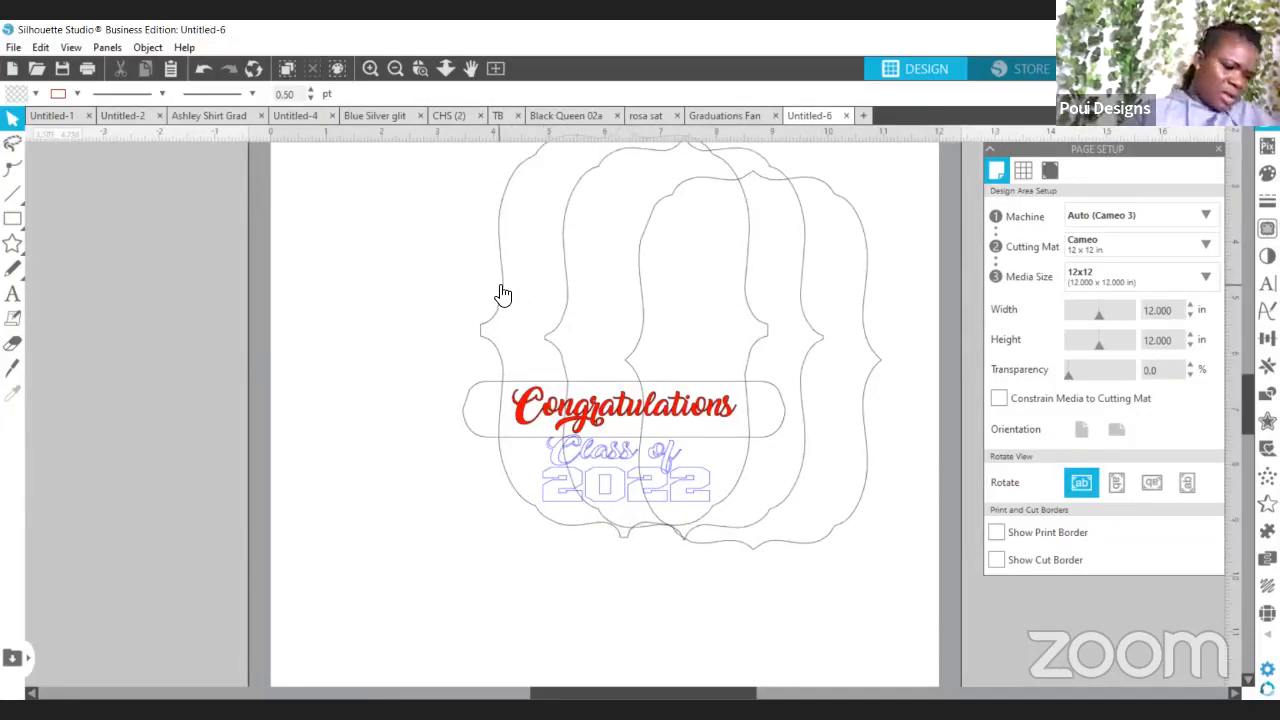
key(ctrl+z)
key(ctrl+z)
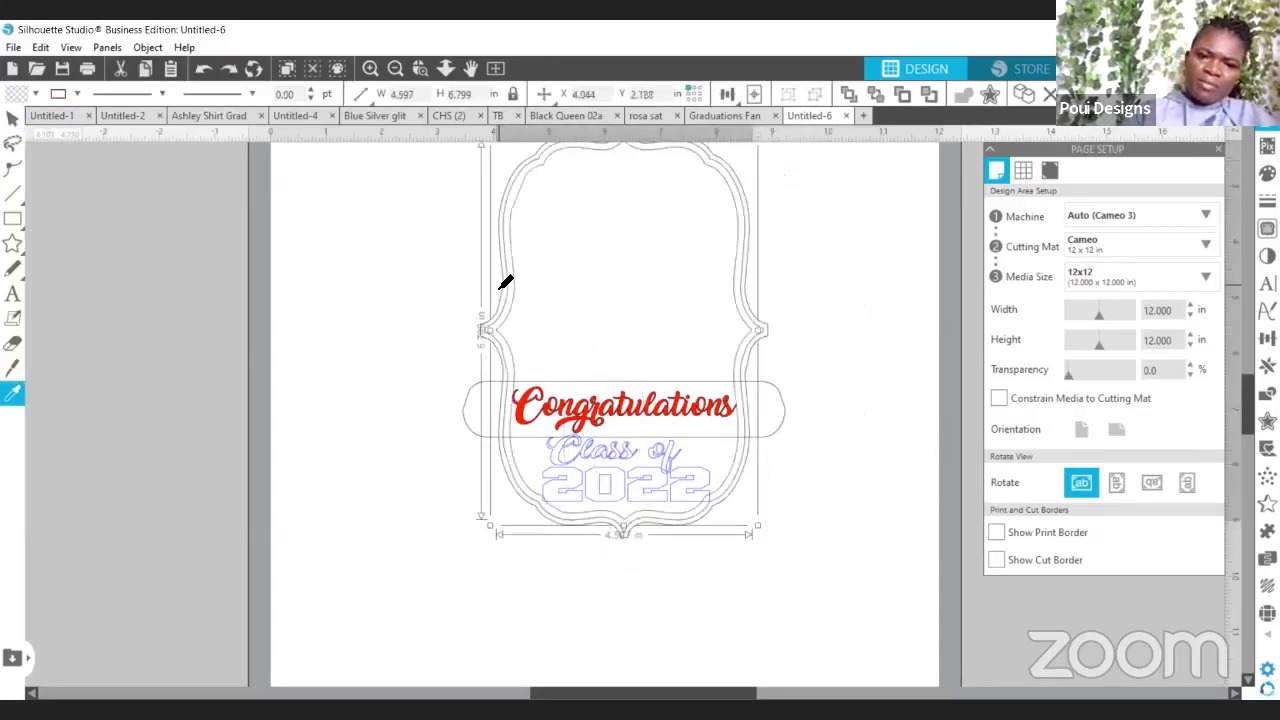
Select only the innermost frame outline and fill it with blue-violet.
click(797, 343)
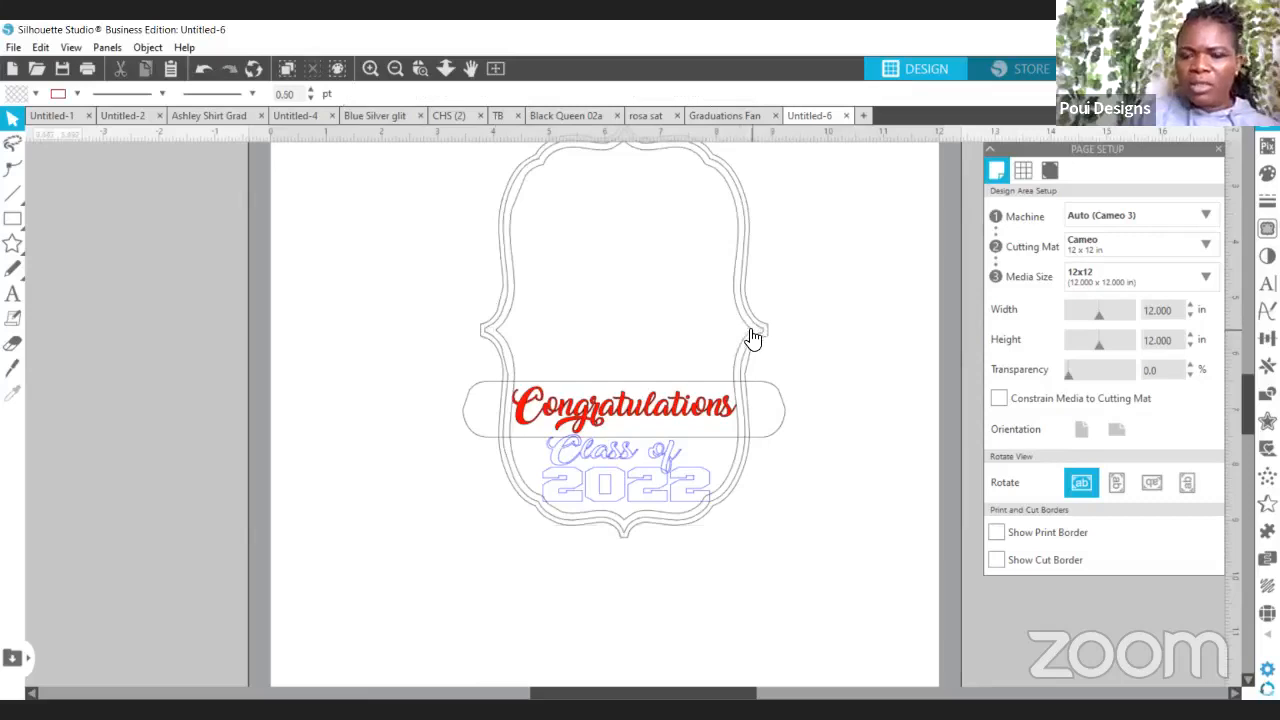
click(749, 337)
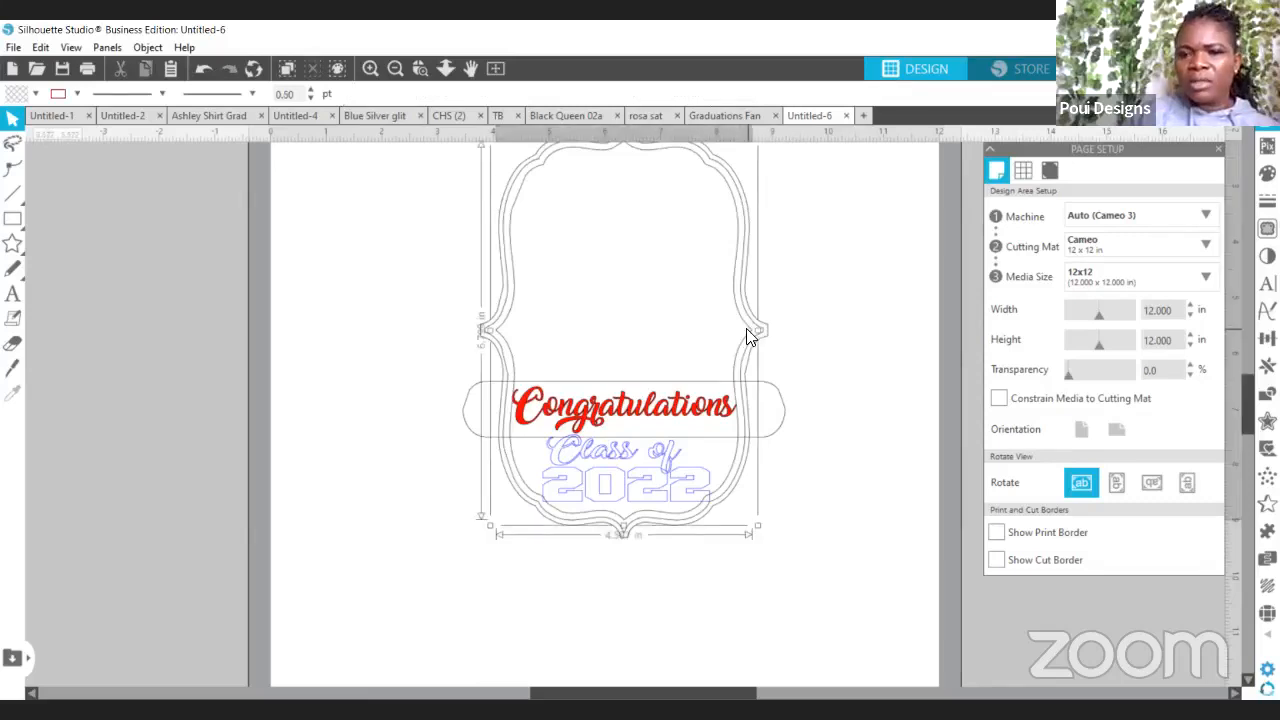
click(35, 94)
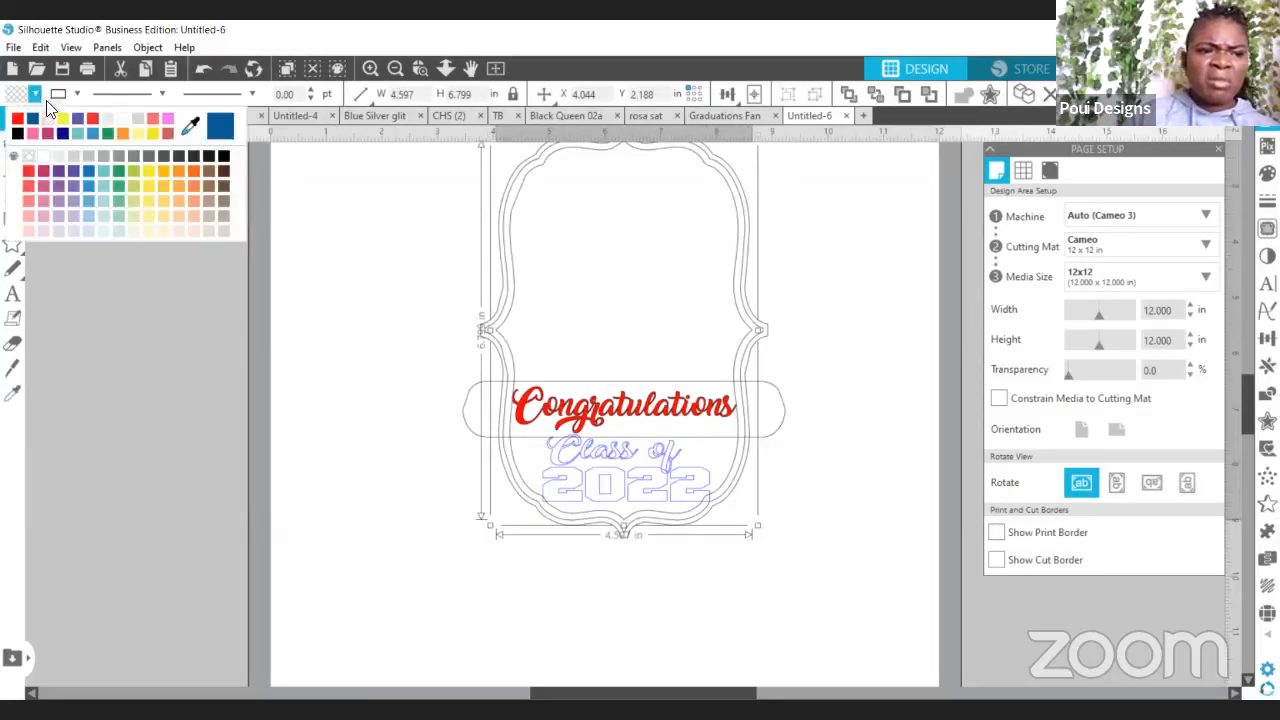
click(74, 168)
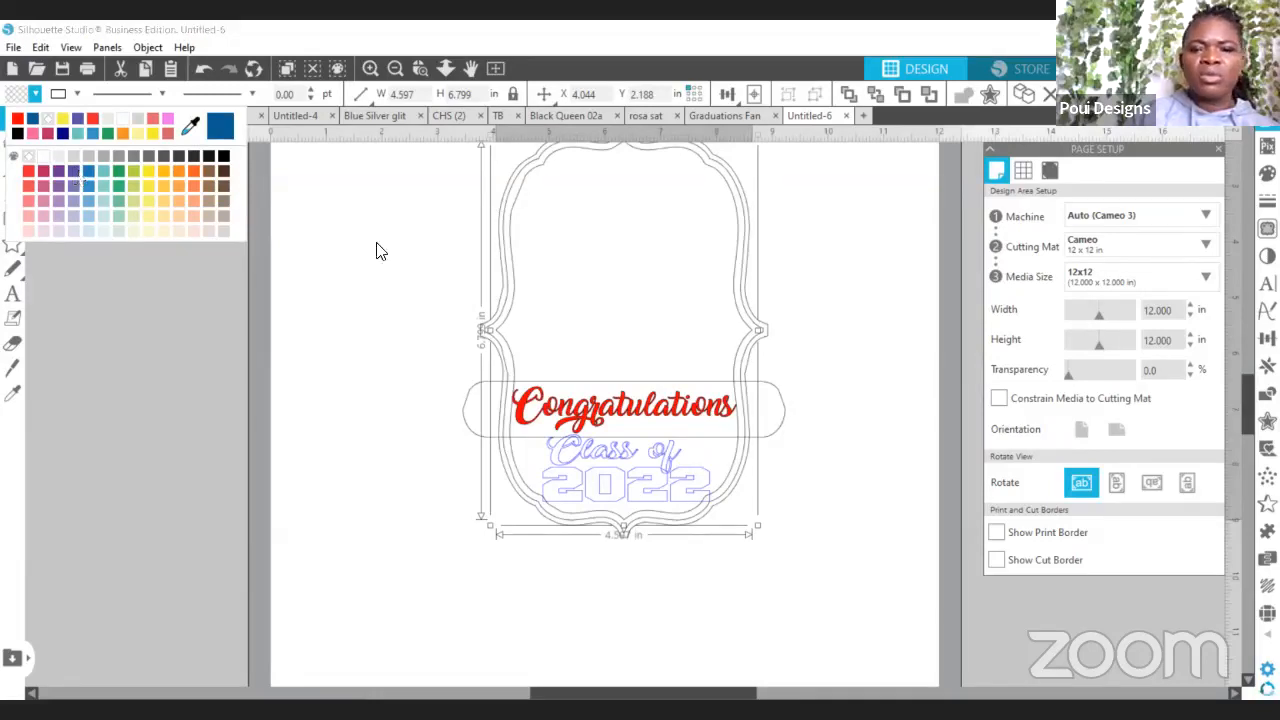
Select the middle frame outline around the blue-violet shape and fill it with white.
click(751, 325)
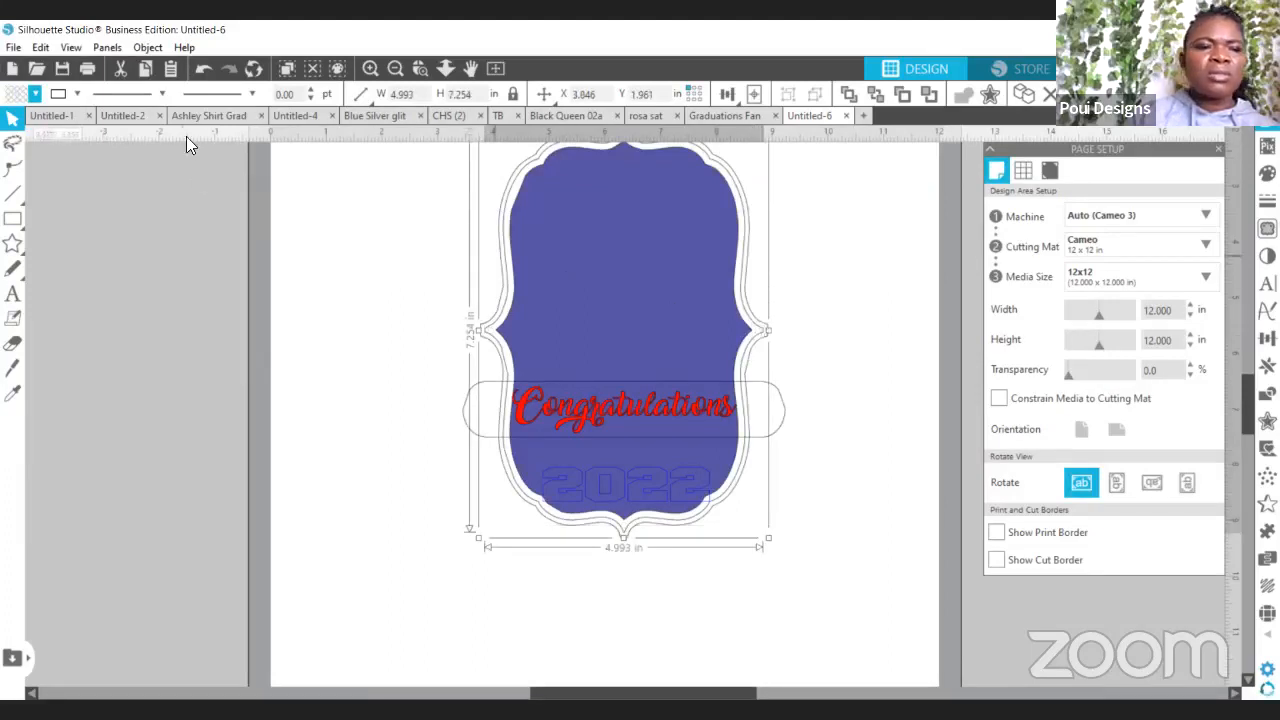
click(35, 93)
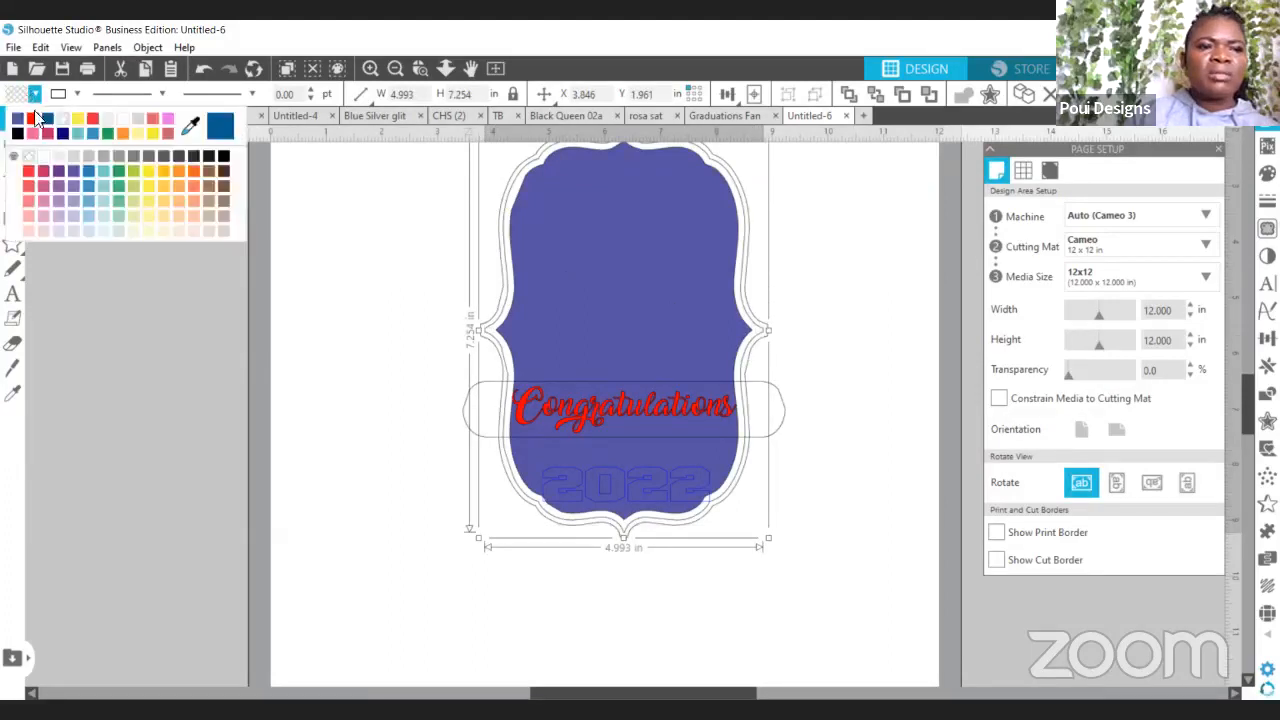
click(114, 118)
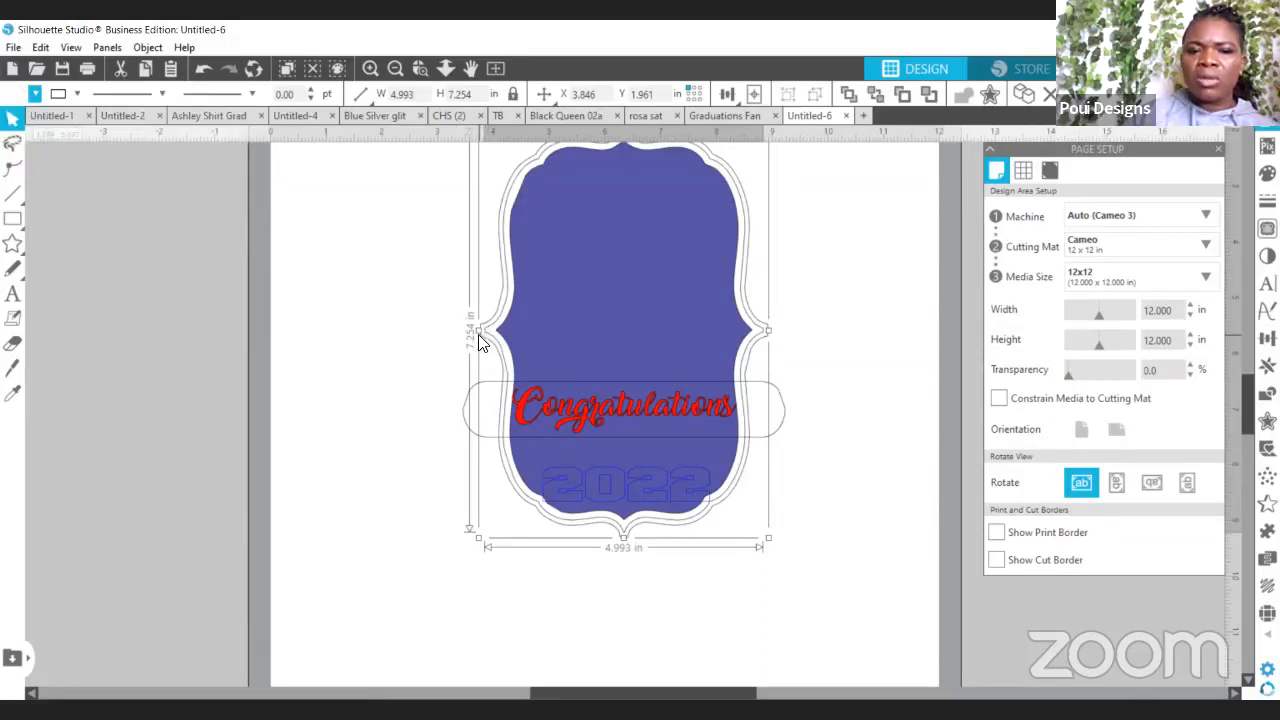
Select the outermost frame outline and fill it with black.
click(471, 342)
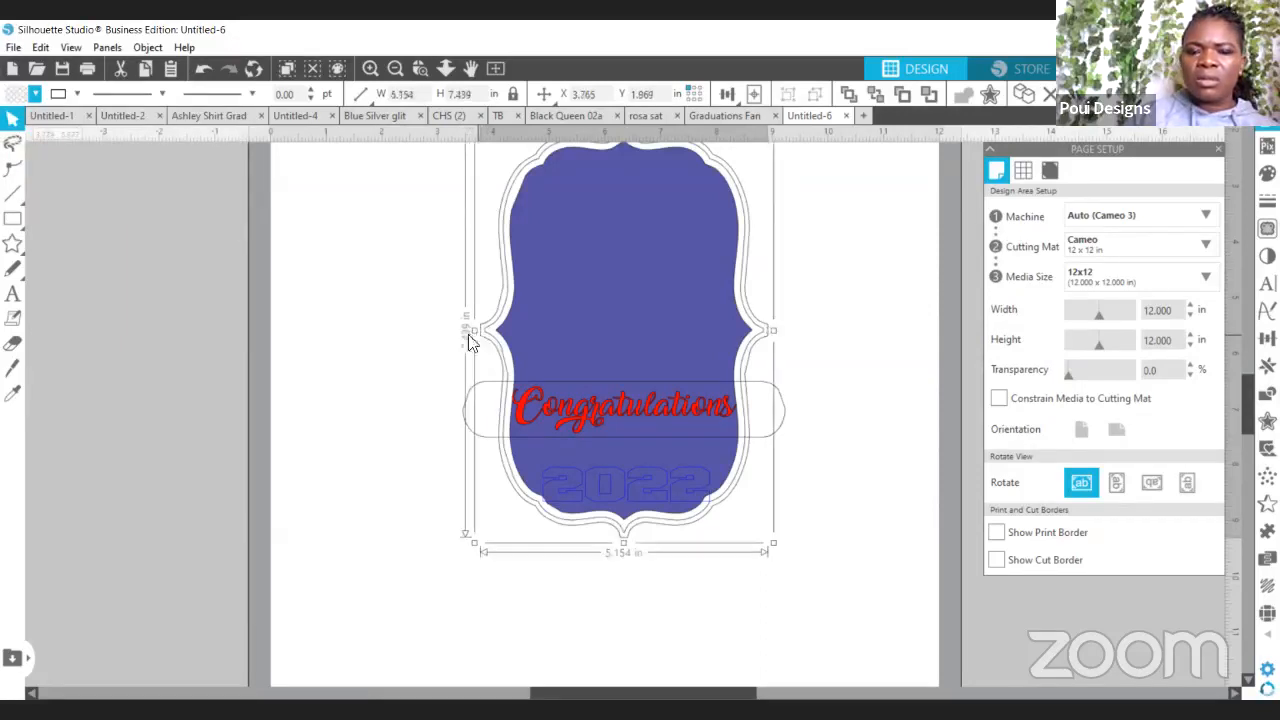
click(20, 92)
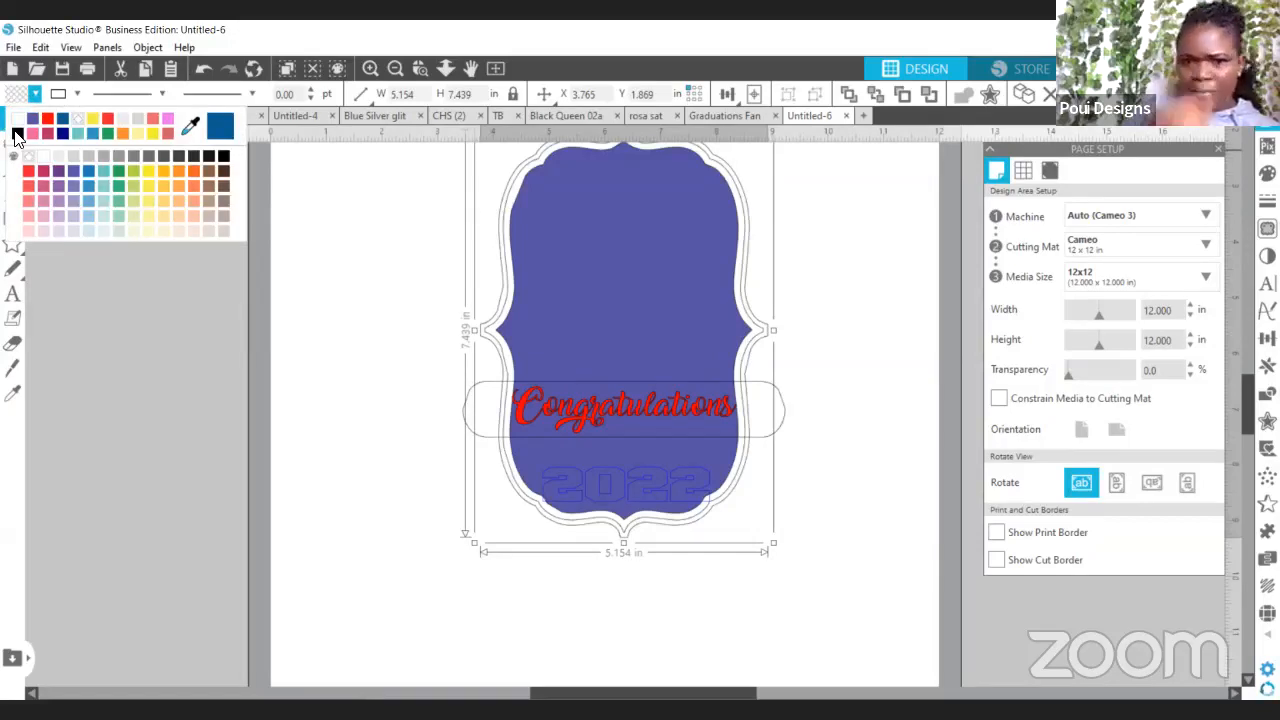
click(15, 136)
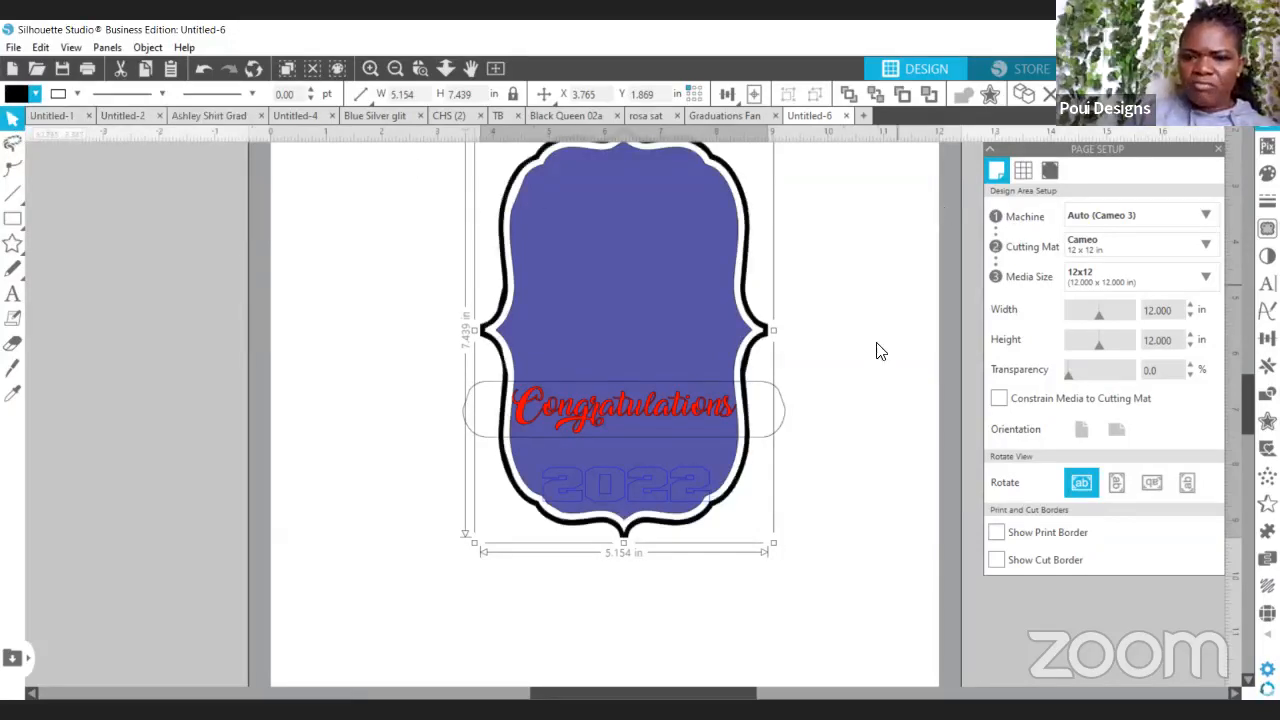
Select the "Class of" and "2022" lettering at the base of the frame and fill both with white.
click(637, 487)
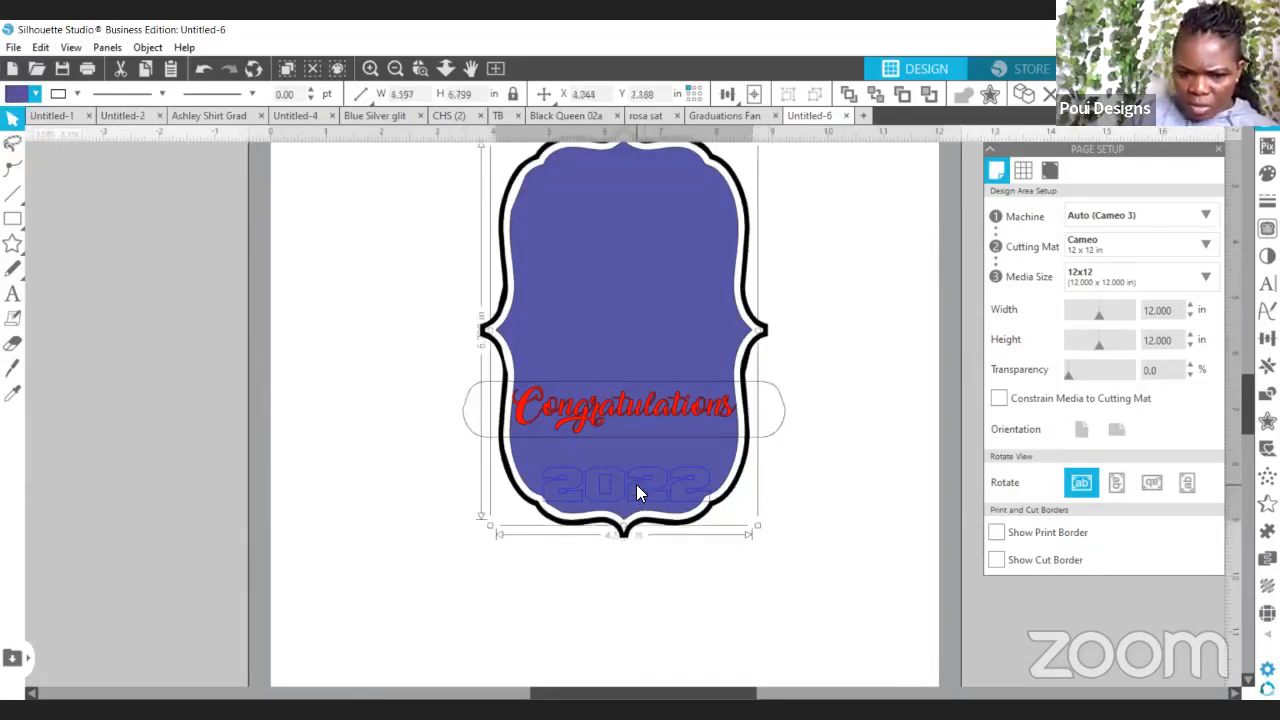
click(749, 583)
click(586, 478)
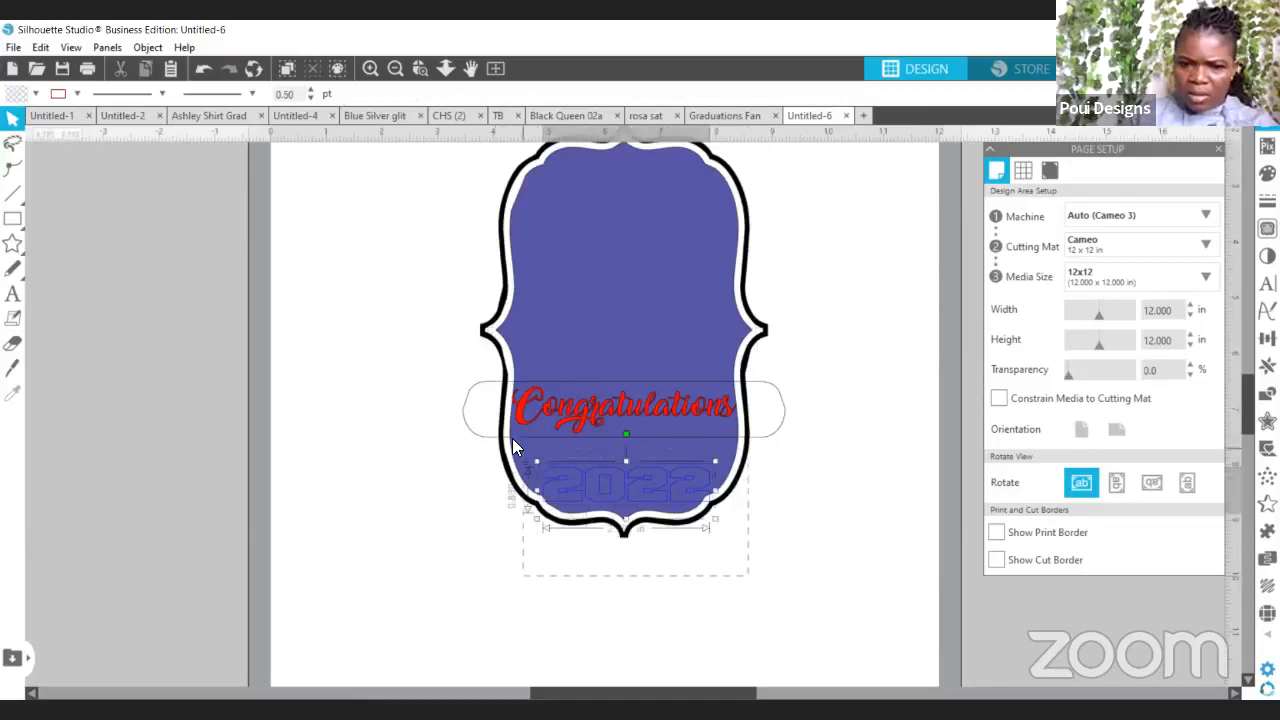
click(34, 92)
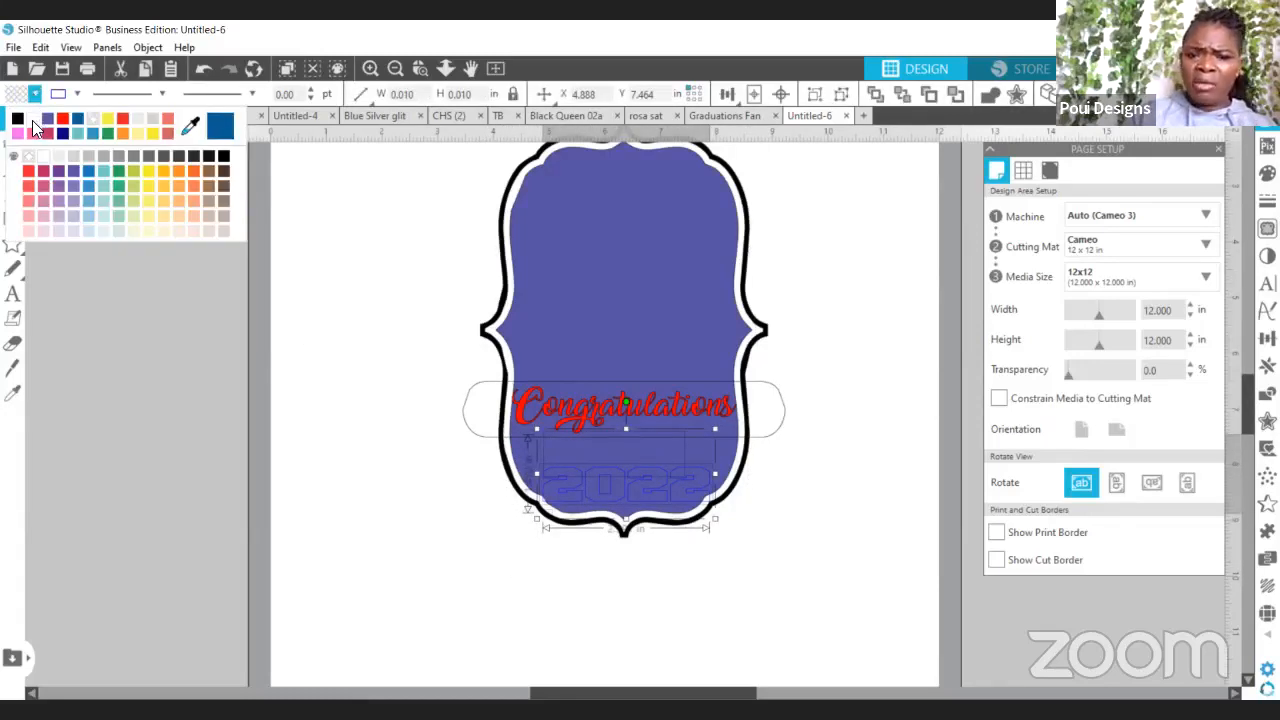
click(33, 120)
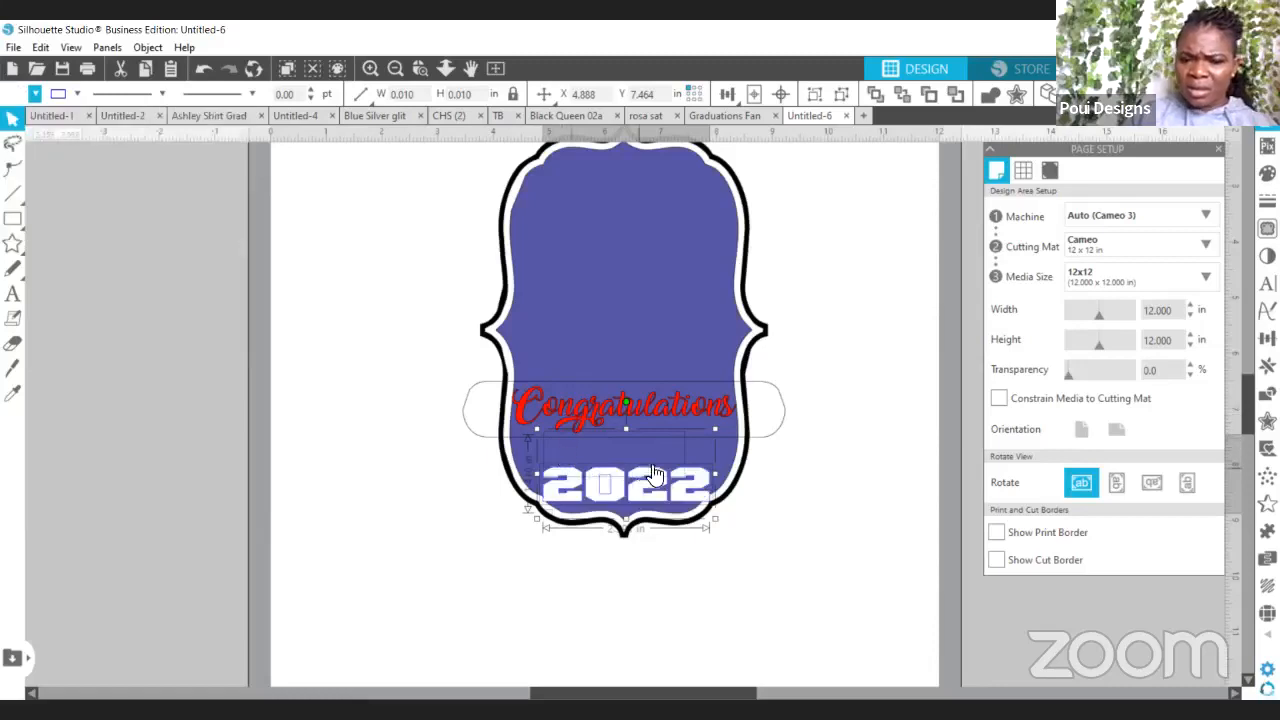
Bring the "Class of" lettering to the front of the blue-violet shape.
drag(794, 484, 519, 399)
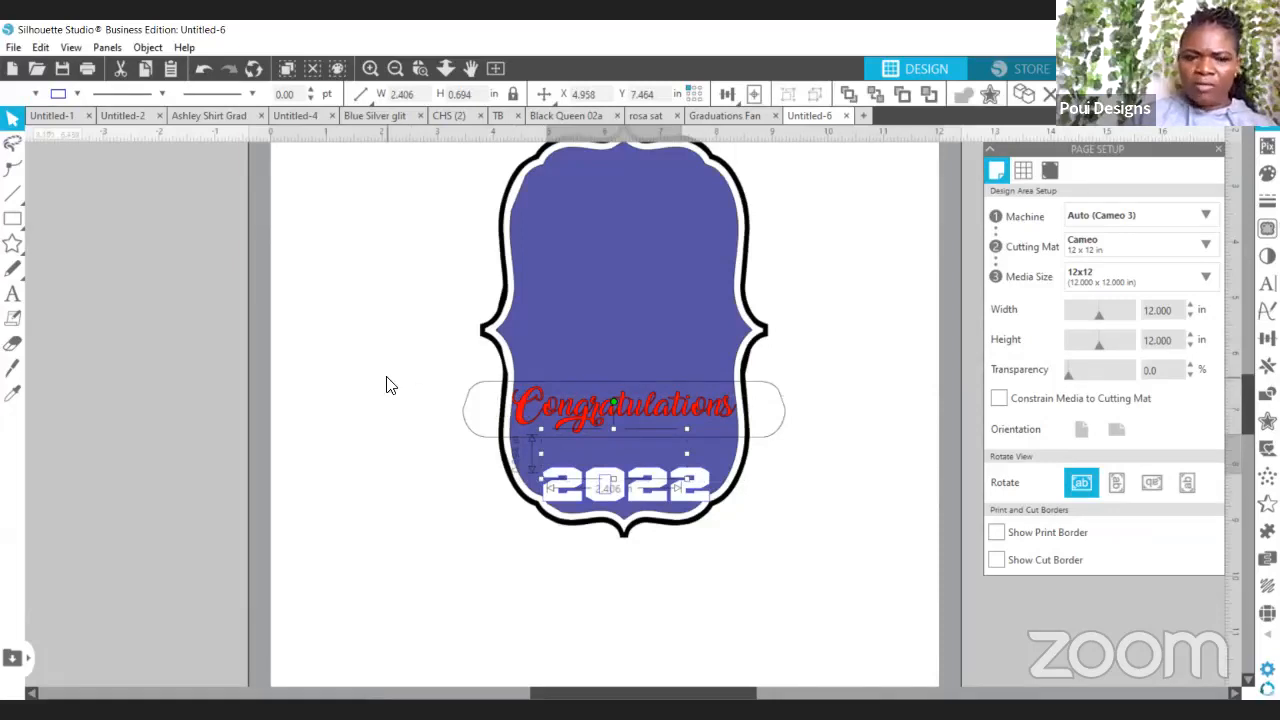
right_click(458, 545)
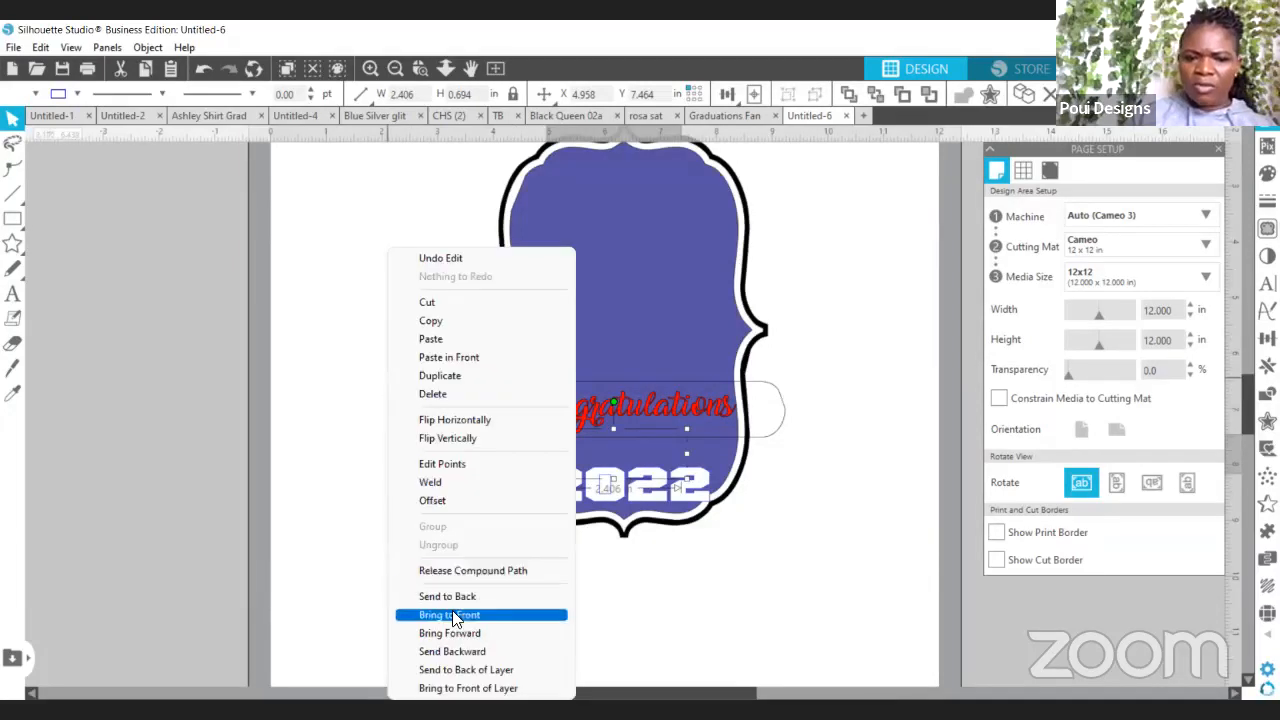
click(455, 616)
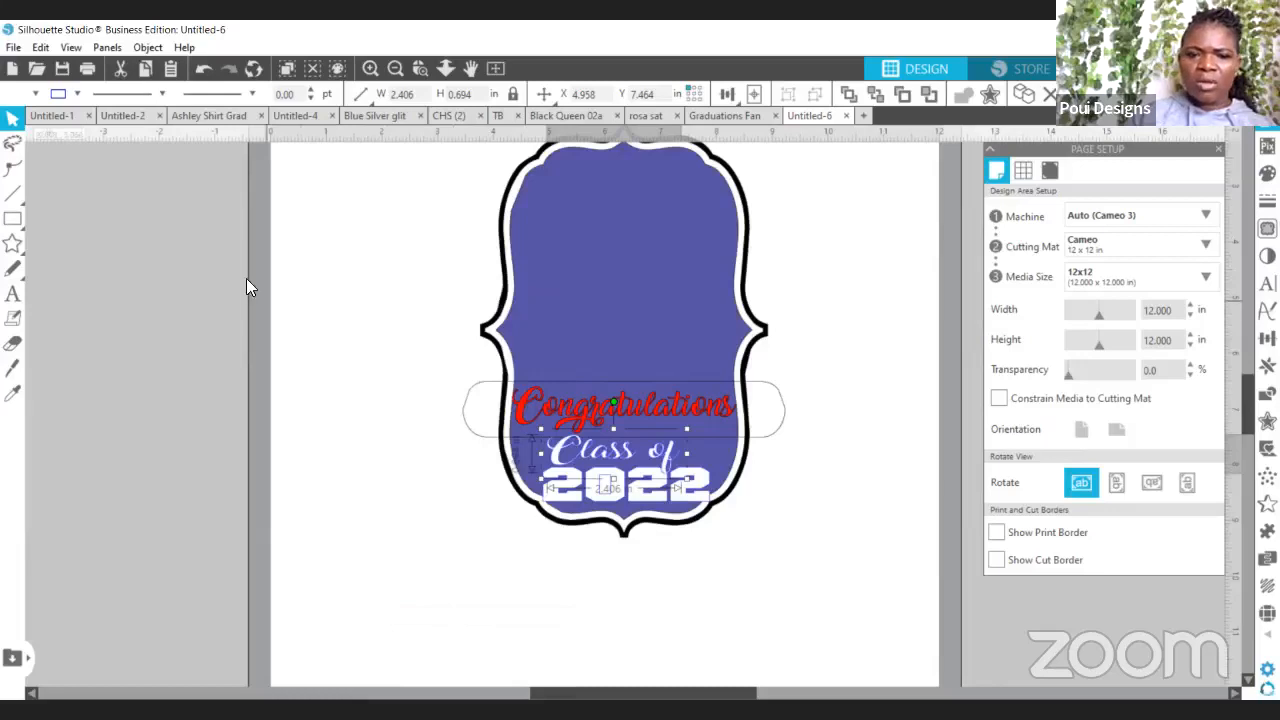
Make the "2022" lettering a compound path so the centre of the zero is cut out.
click(670, 506)
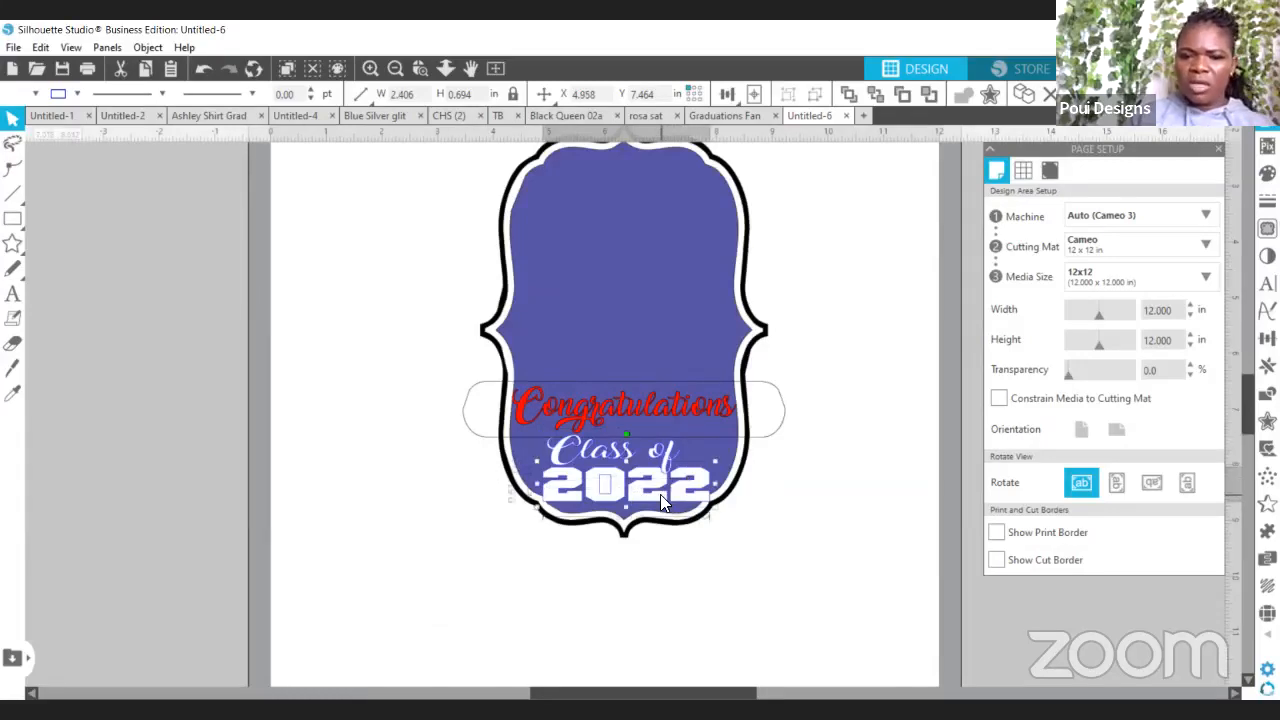
click(418, 68)
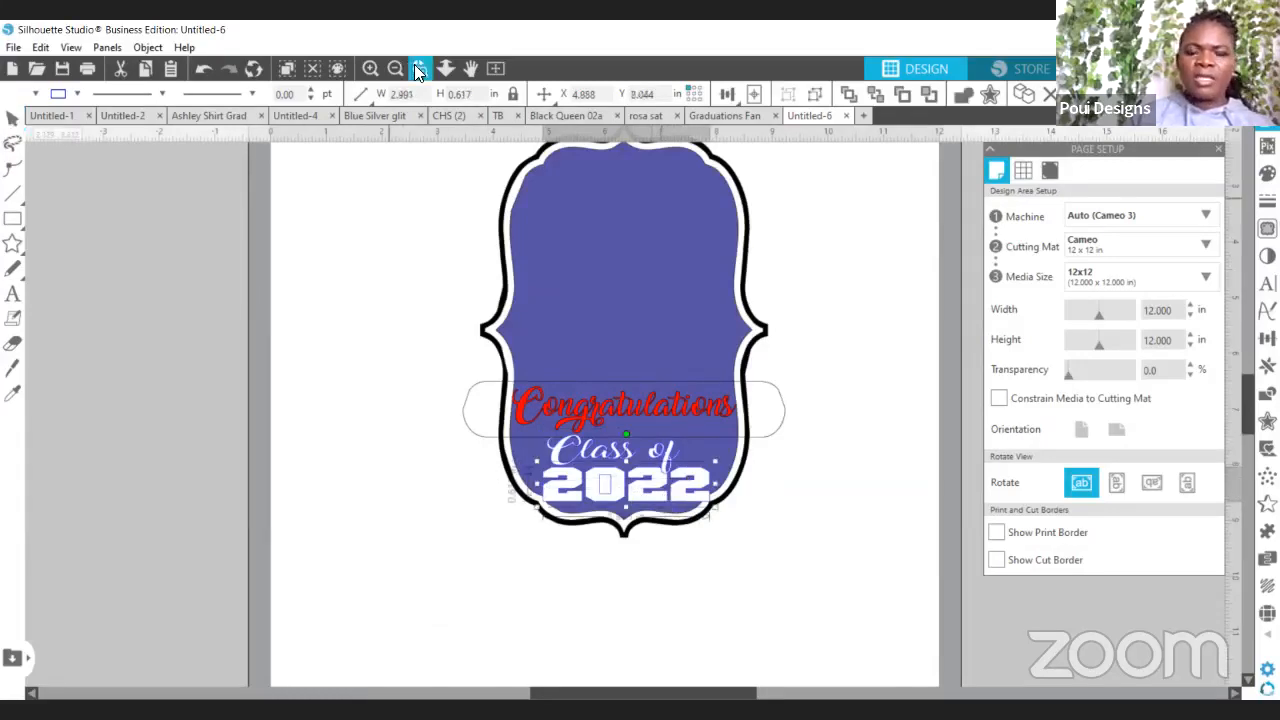
click(634, 497)
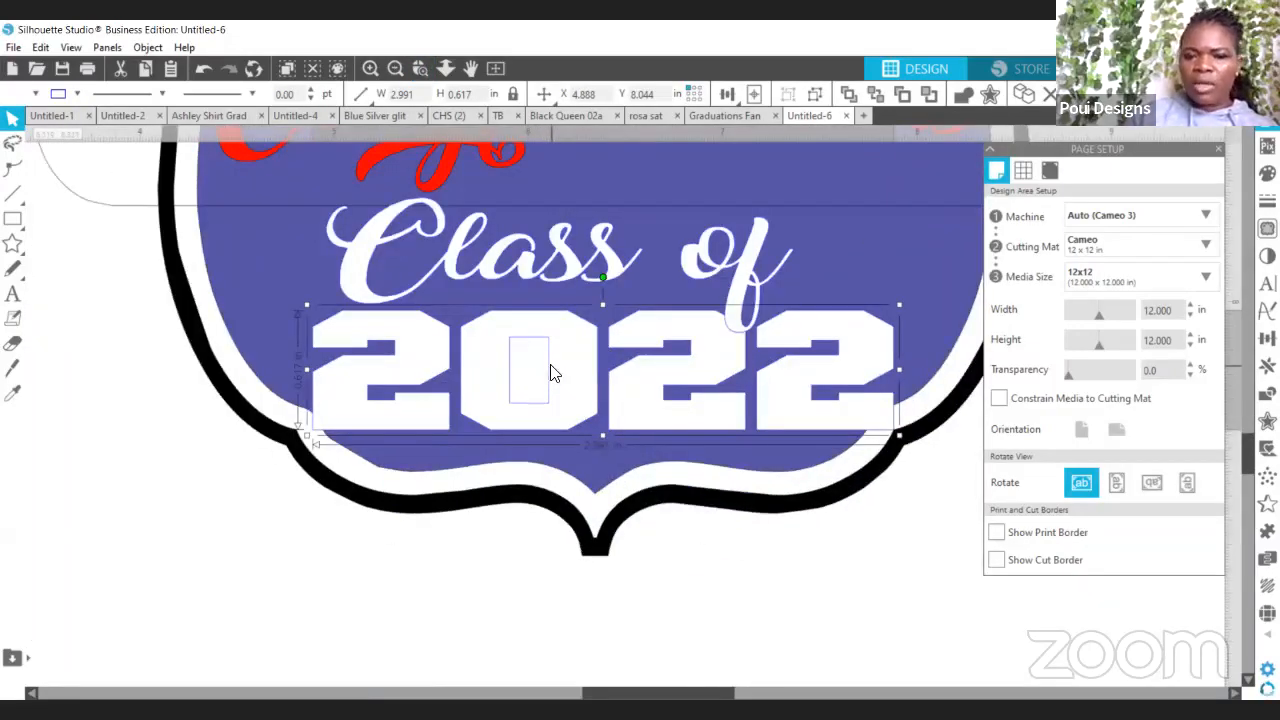
right_click(553, 373)
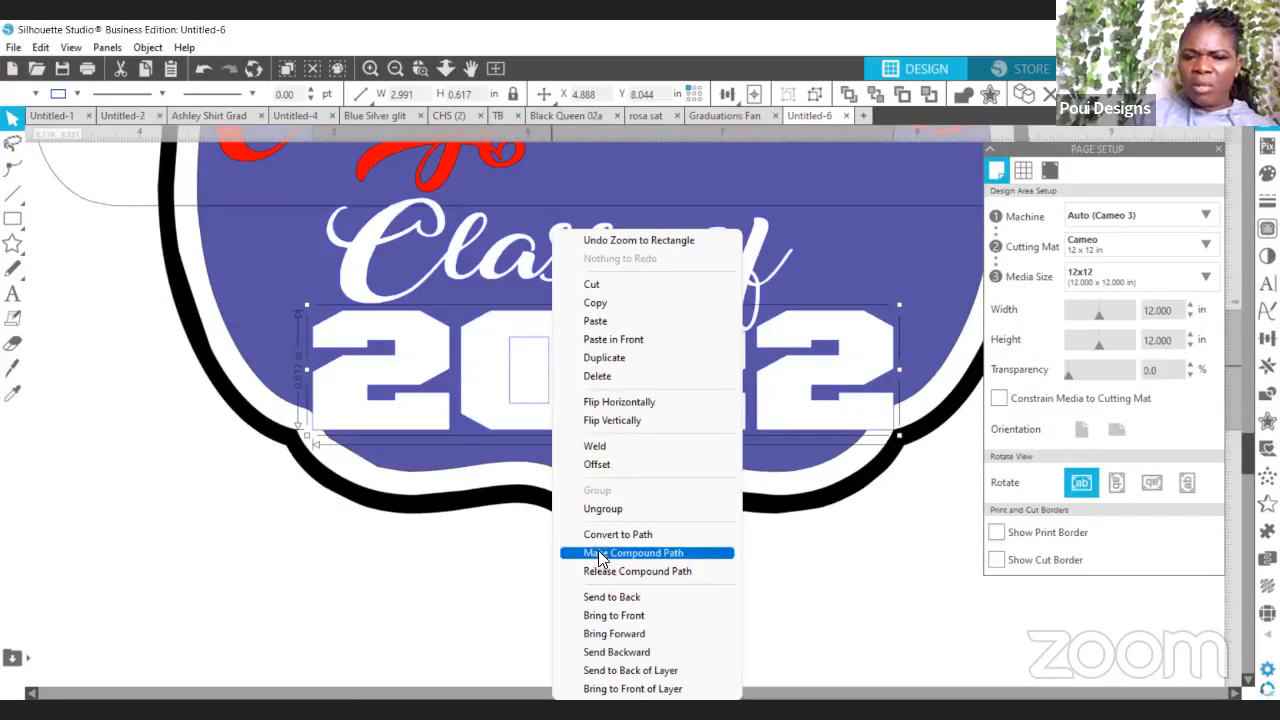
click(601, 559)
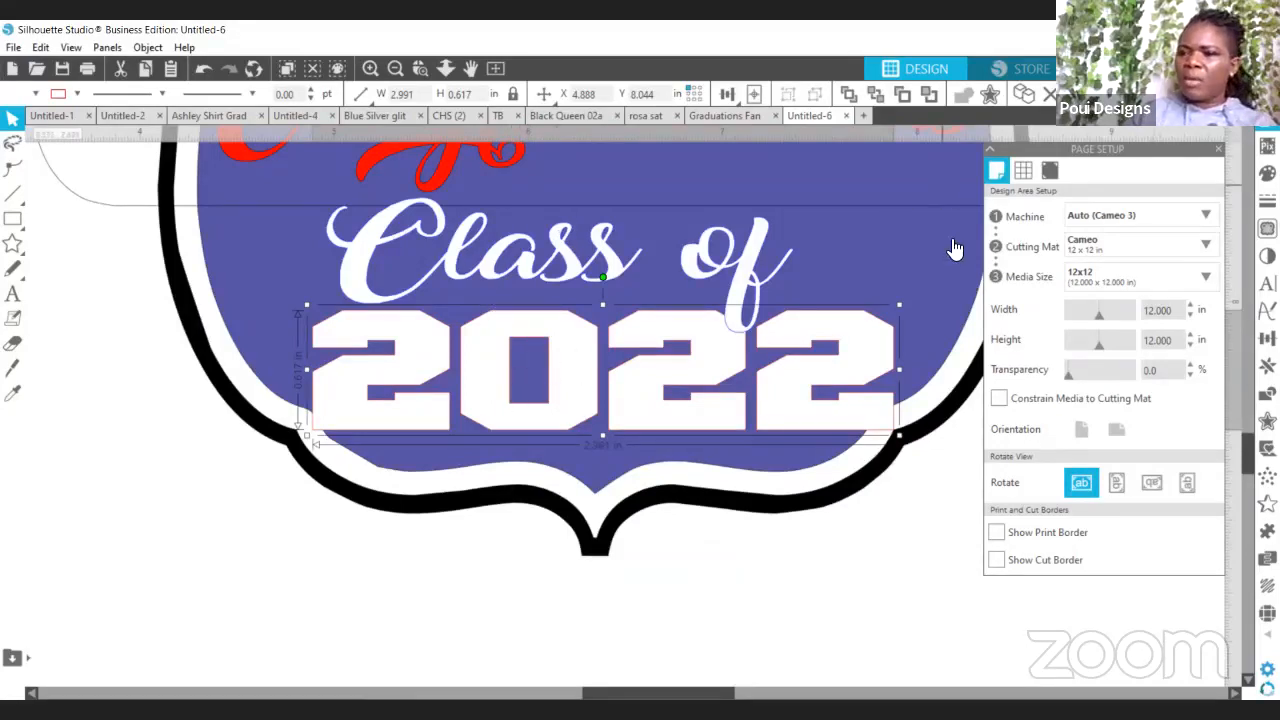
Fill the rounded banner behind "Congratulations" with red.
click(1140, 244)
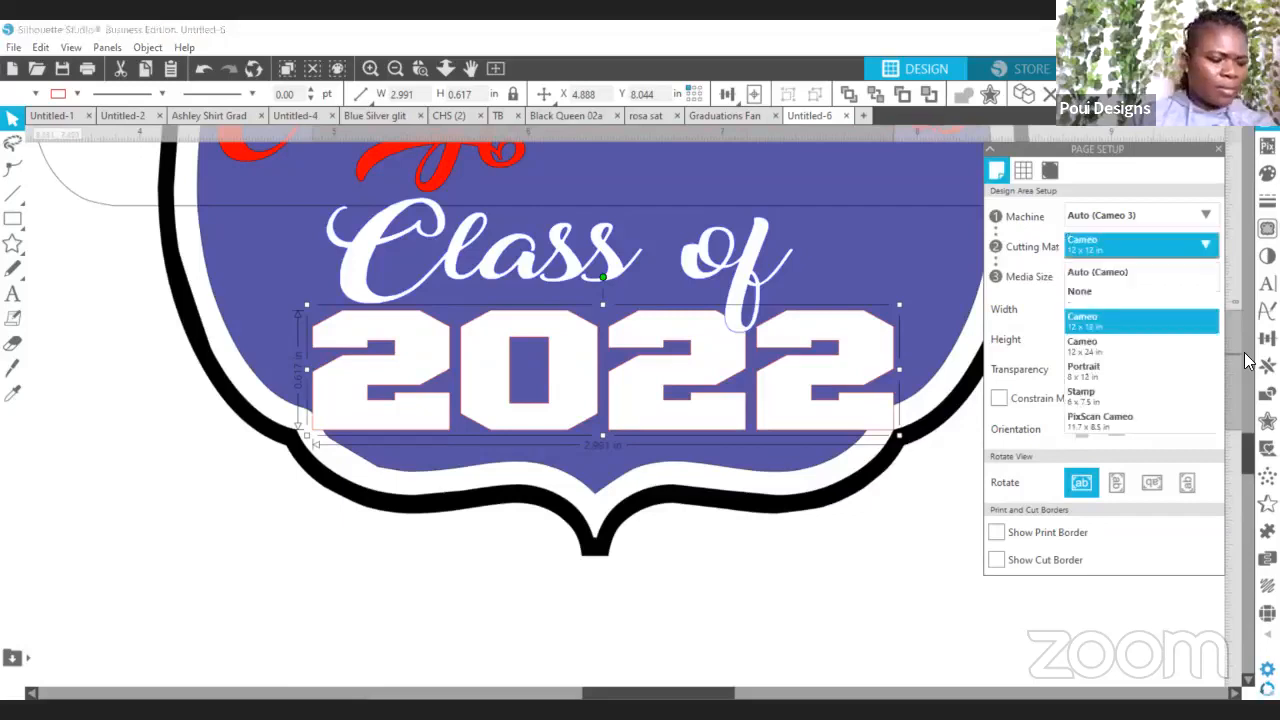
click(1248, 345)
click(1248, 345)
click(1248, 345)
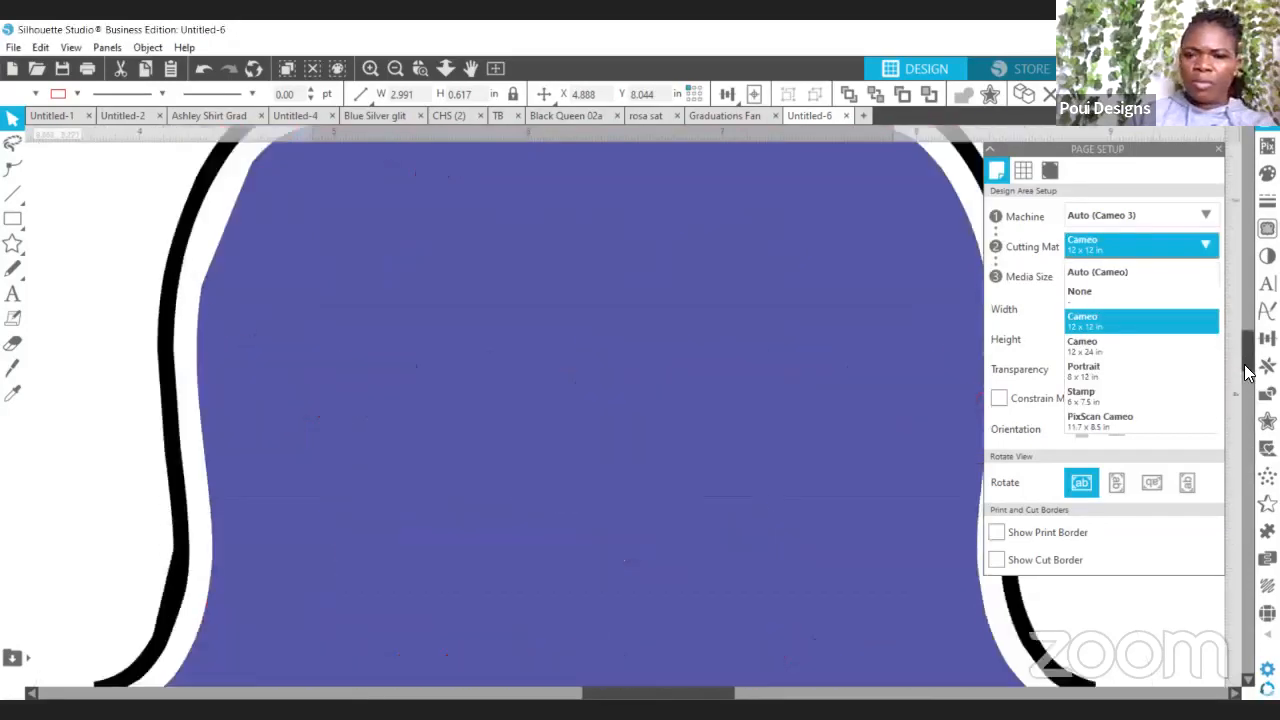
click(391, 71)
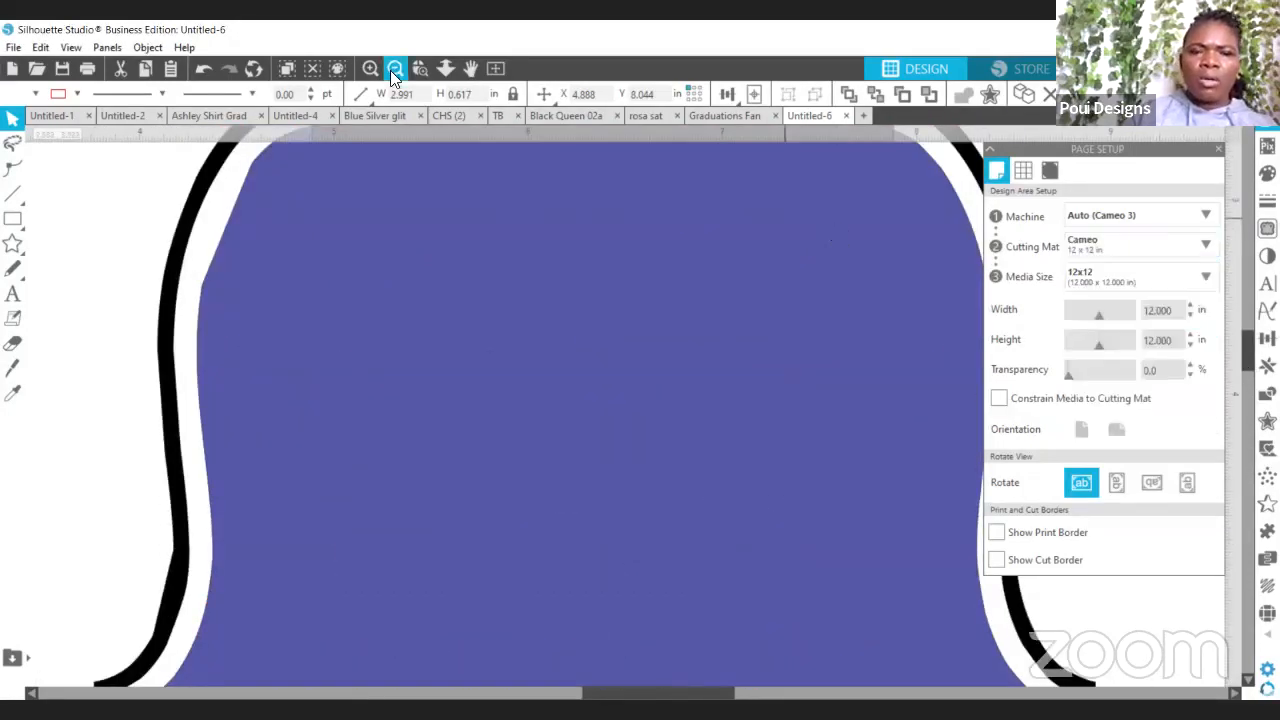
click(391, 71)
click(391, 73)
click(391, 73)
click(391, 73)
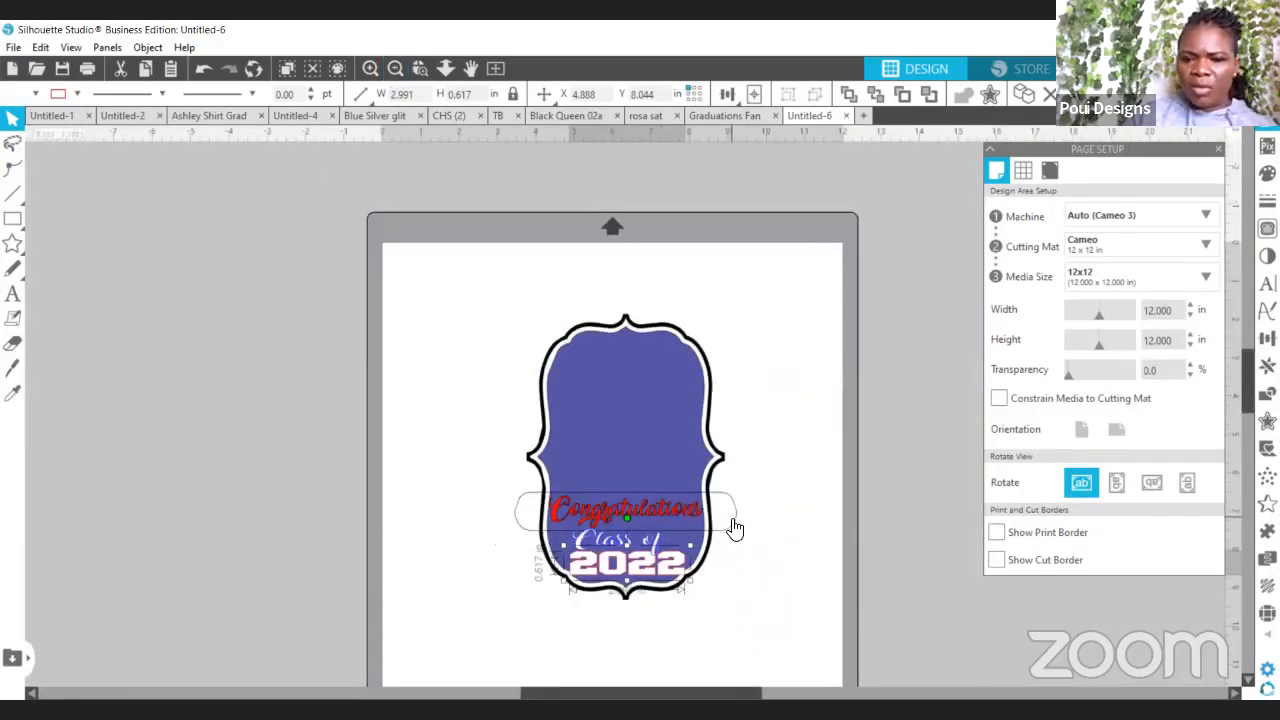
click(731, 527)
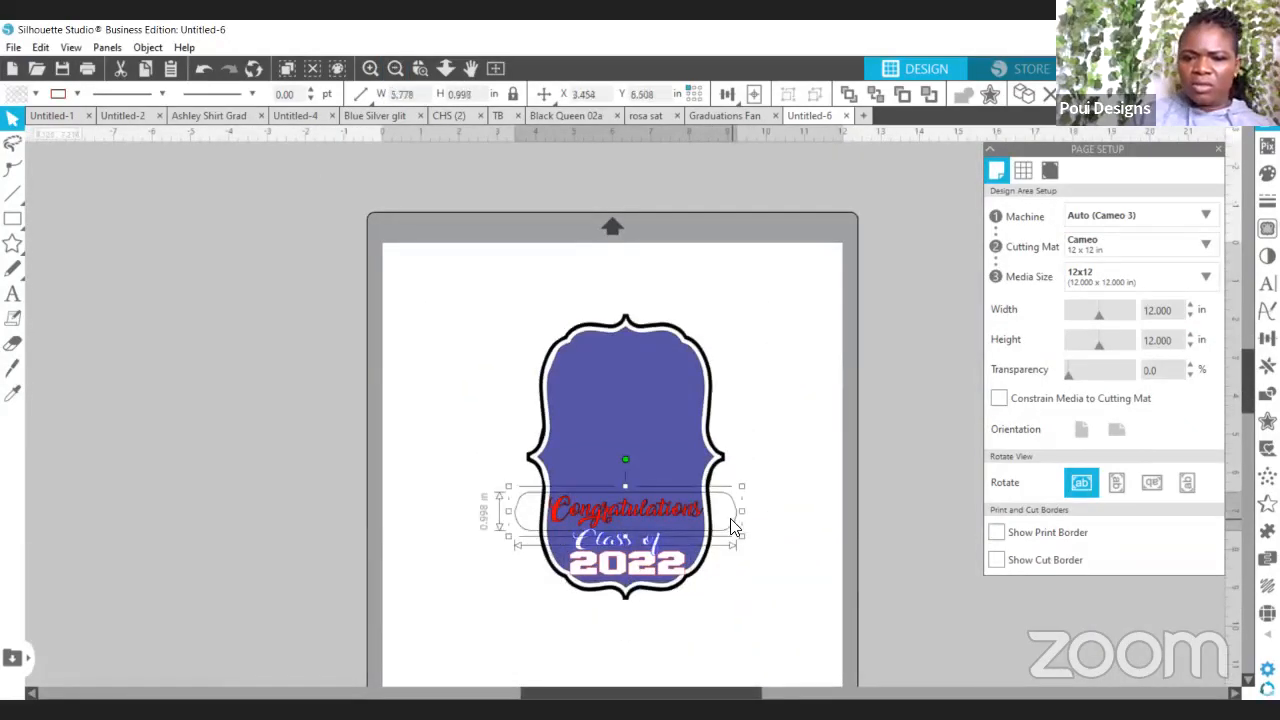
click(33, 94)
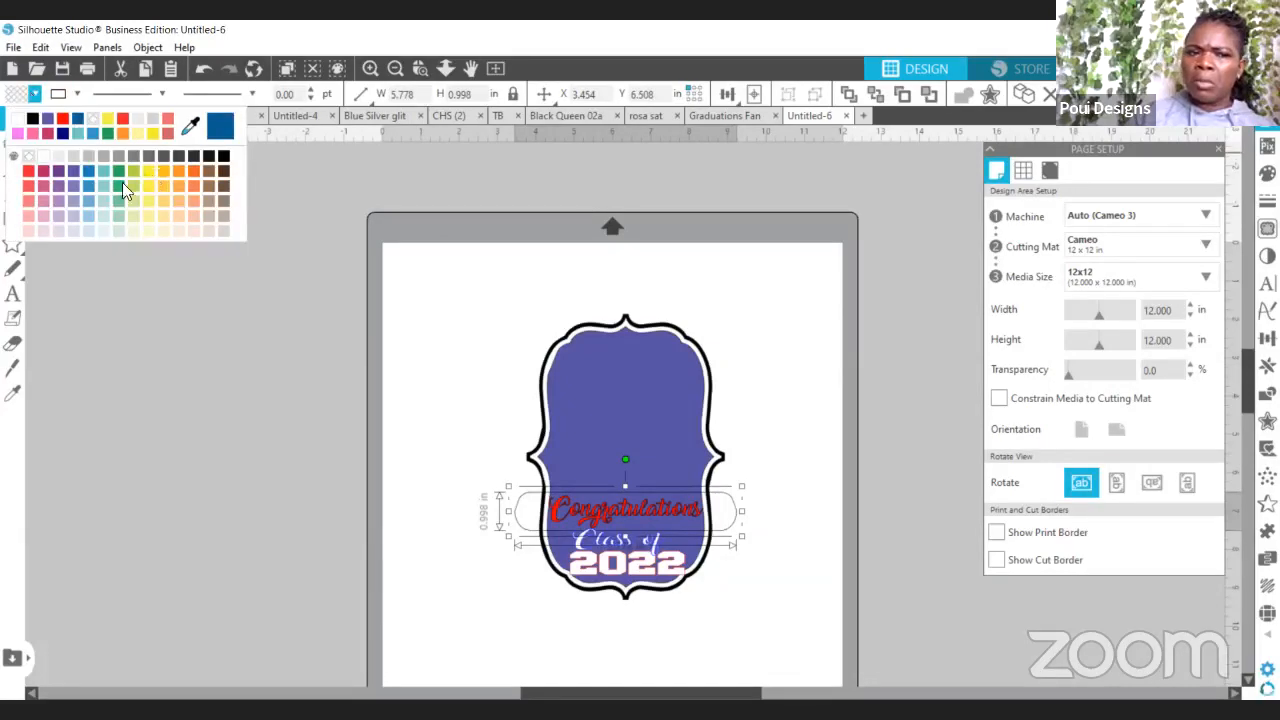
click(28, 172)
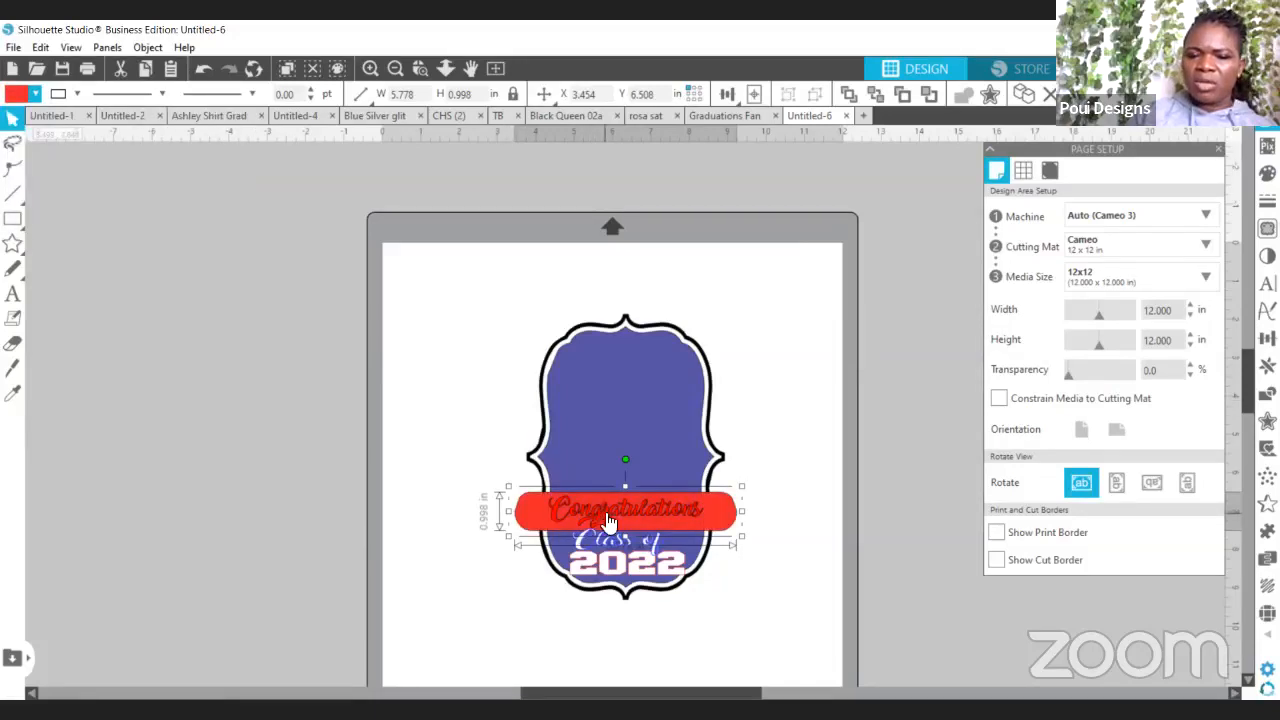
Fill the "Congratulations" lettering on the banner with white.
click(600, 510)
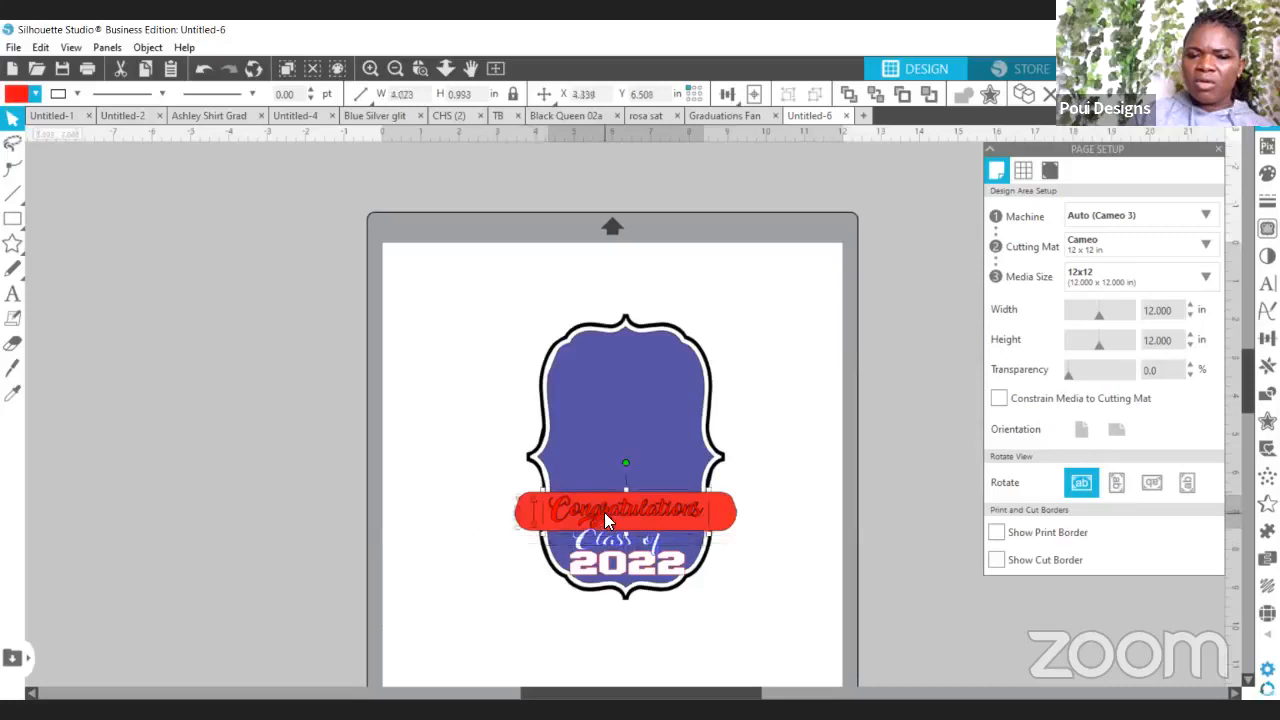
click(37, 94)
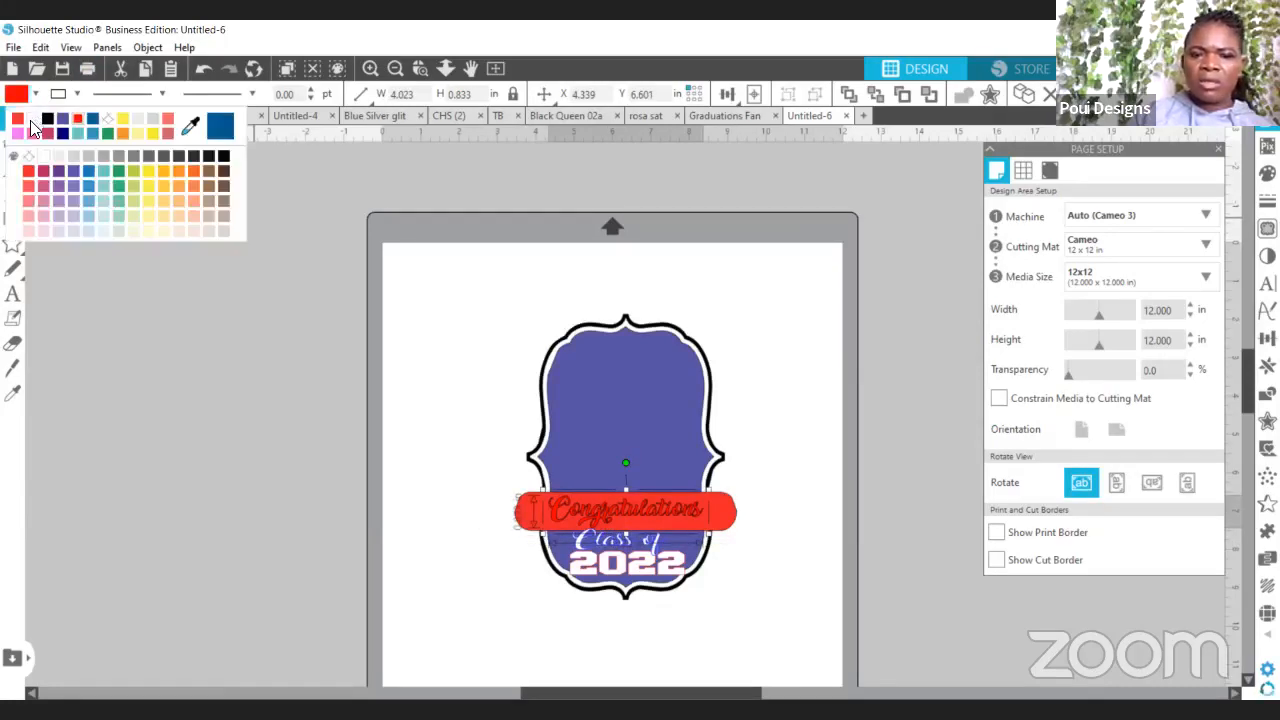
click(31, 122)
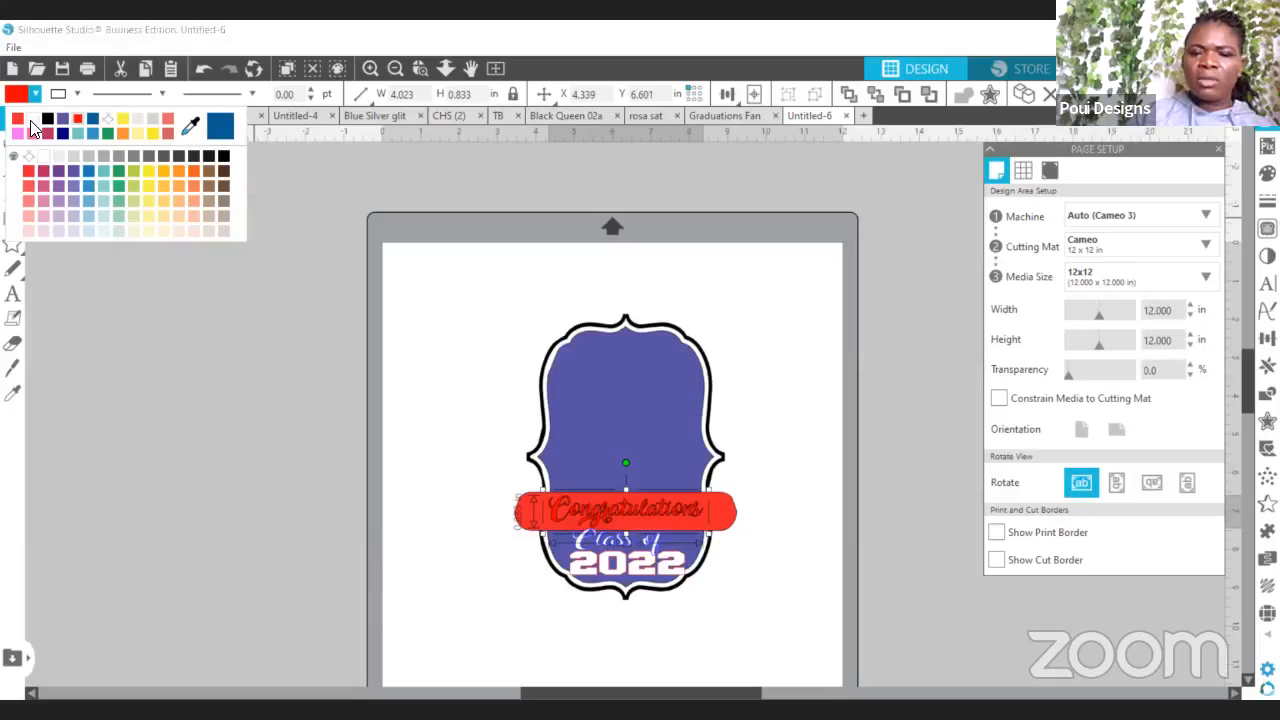
click(31, 122)
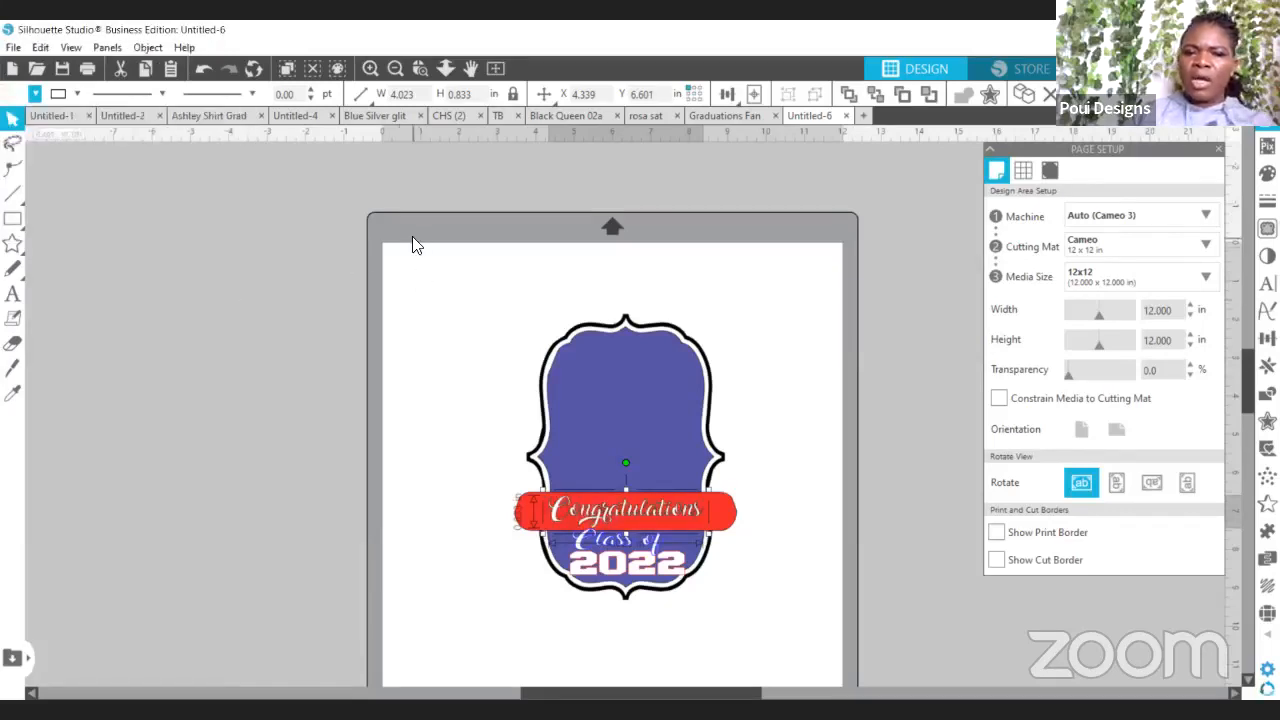
Select all pieces of the fan design and set their line colour to transparent.
click(632, 490)
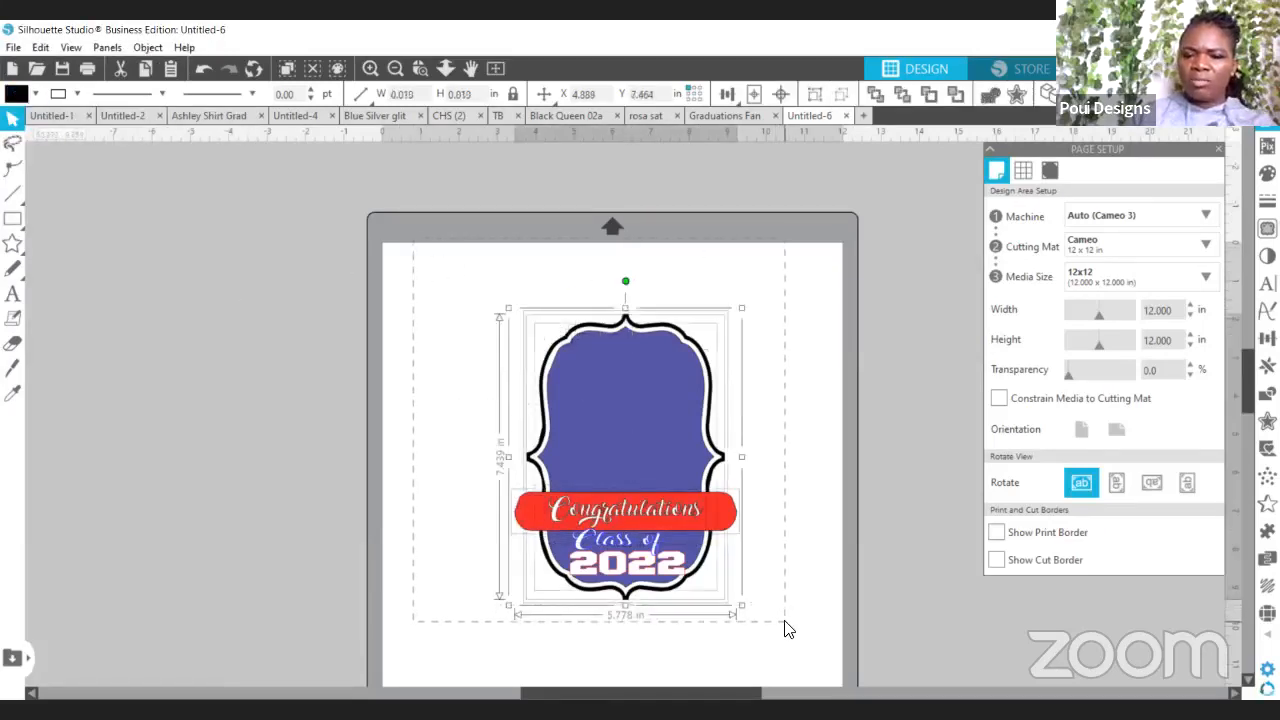
click(77, 94)
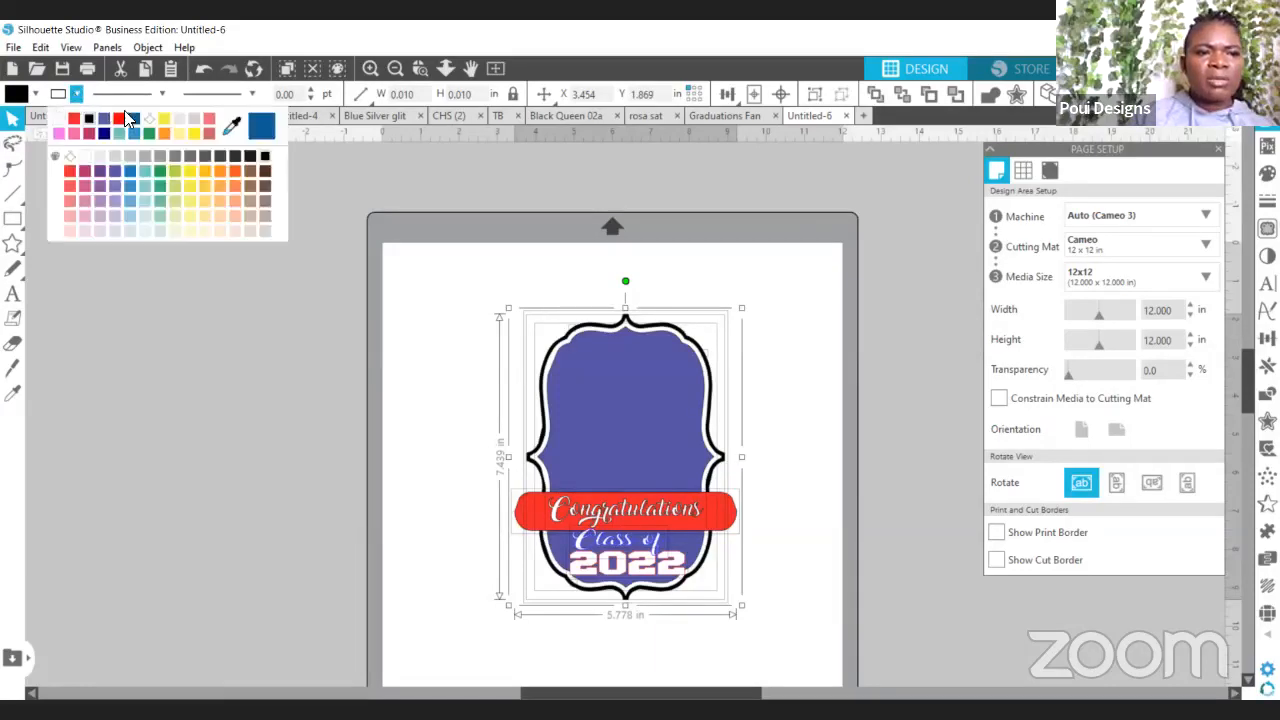
click(149, 119)
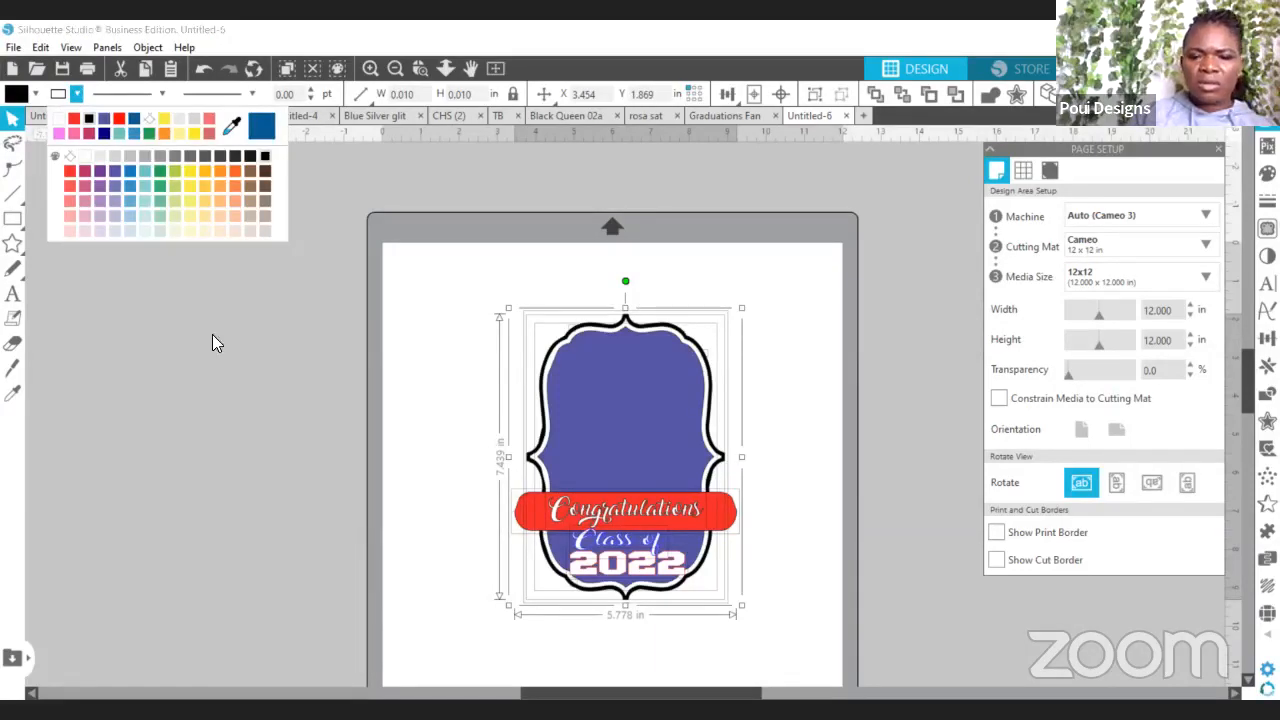
click(301, 445)
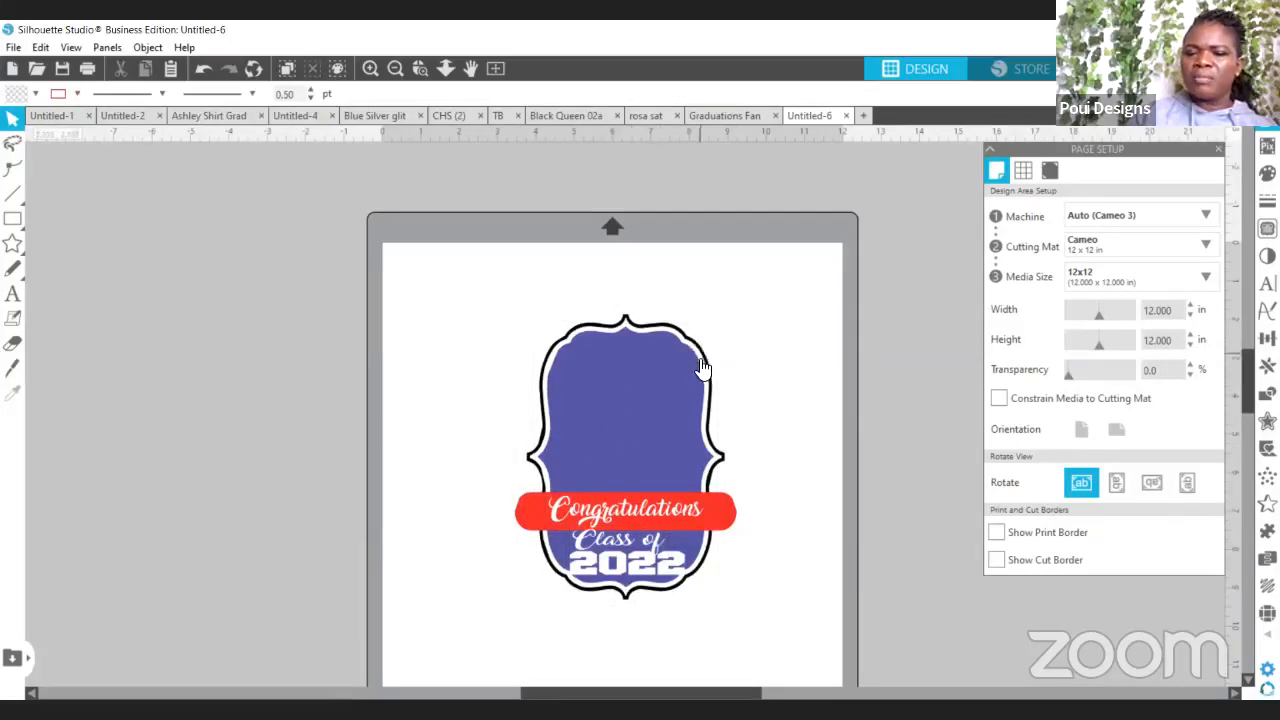
Move the whole fan design off the cutting mat into the empty area to its left.
drag(415, 288, 836, 634)
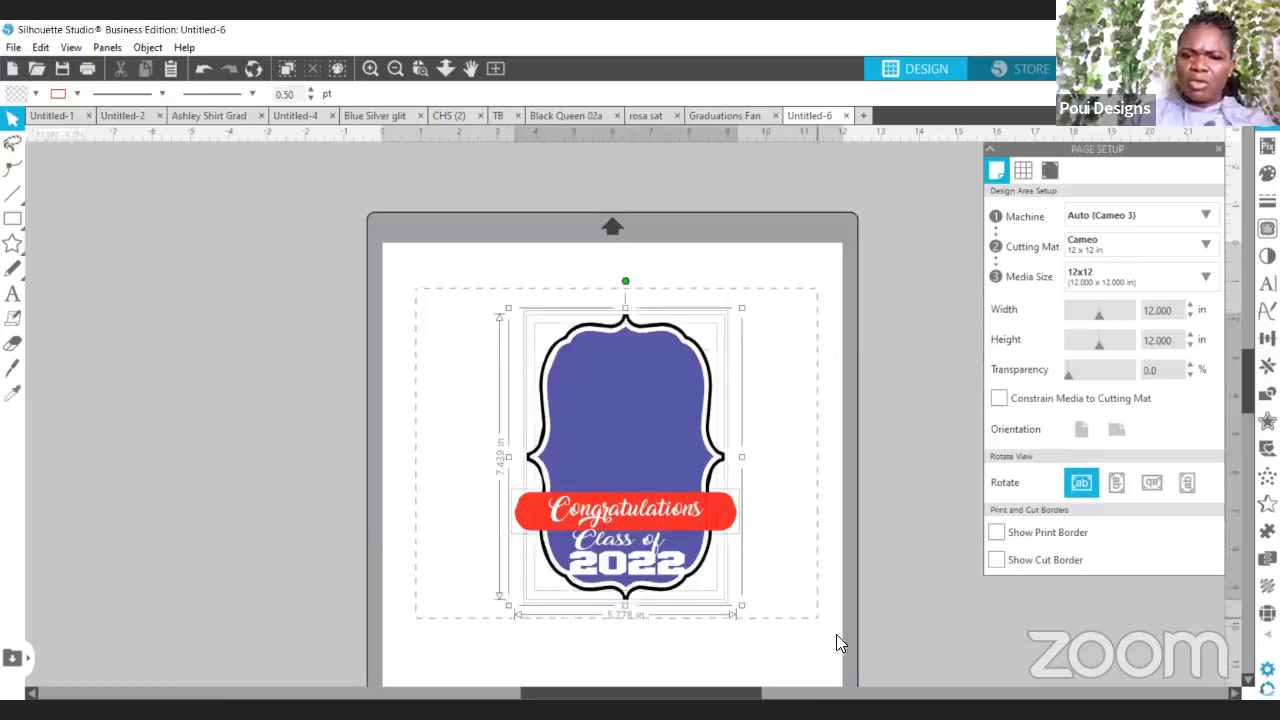
drag(690, 553, 216, 416)
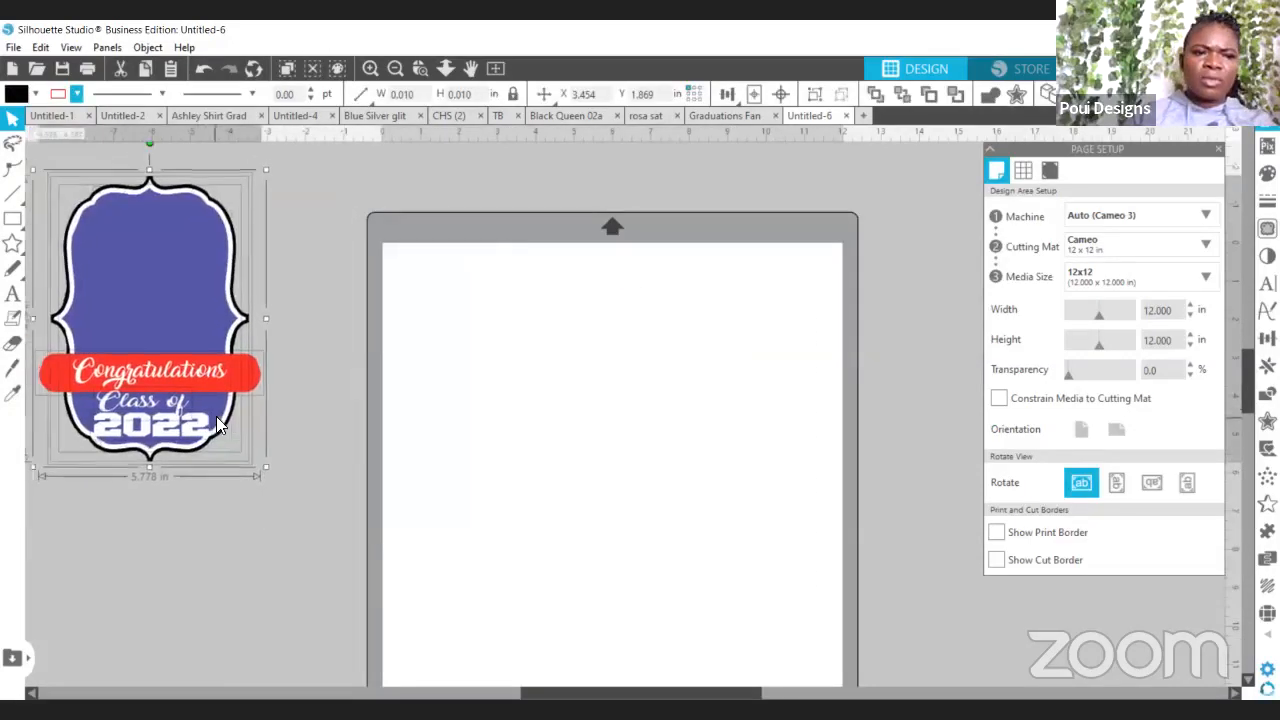
click(324, 278)
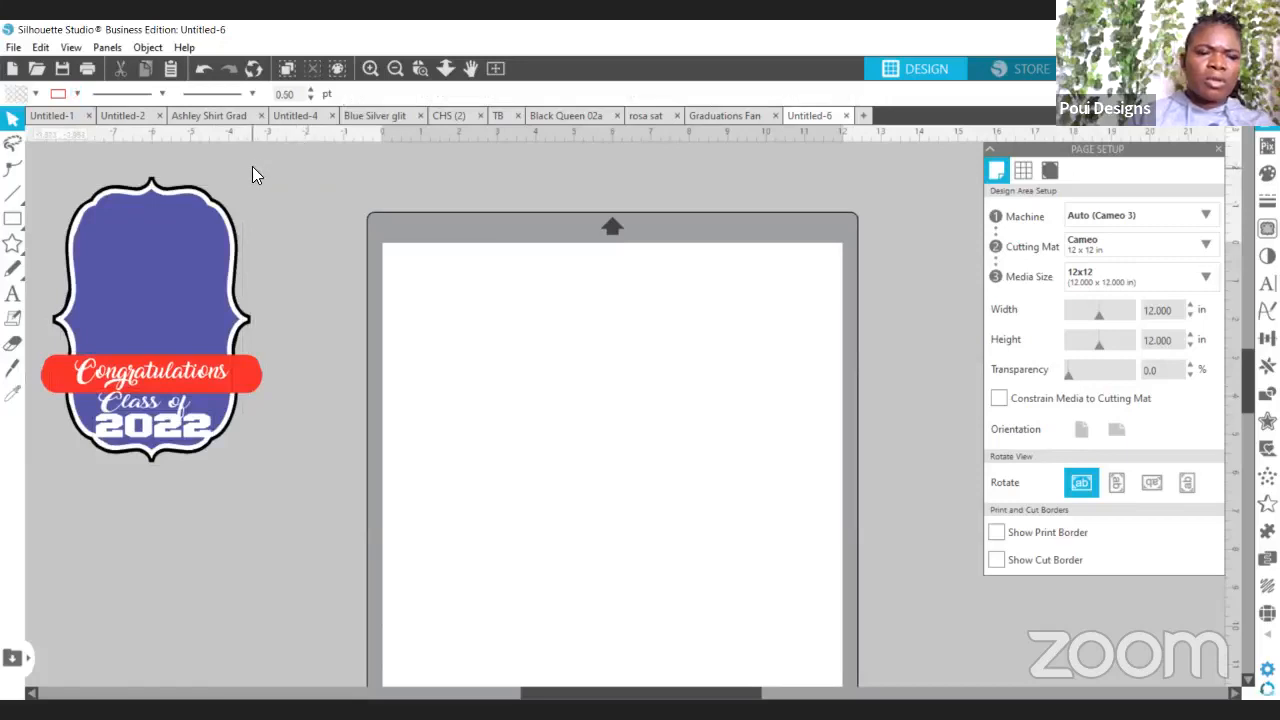
Check that the blue-violet inner shape and the "Congratulations" lettering can be selected as separate pieces.
click(180, 292)
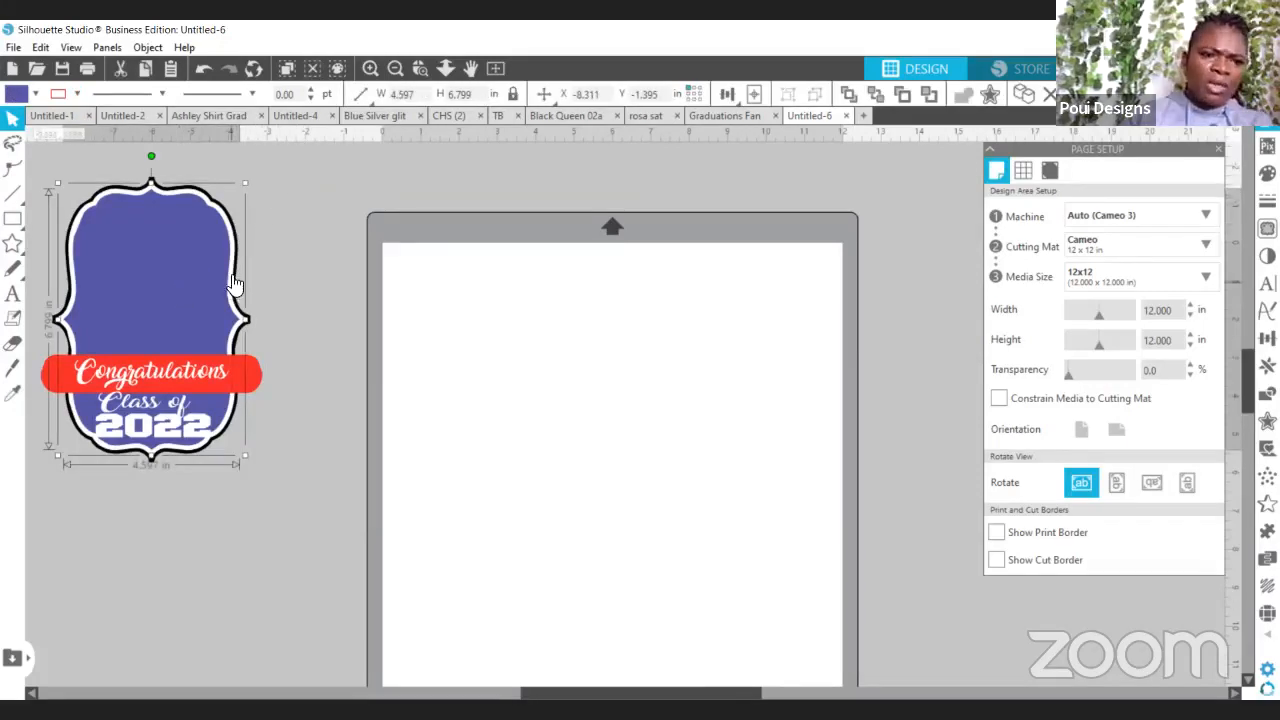
click(188, 378)
click(181, 380)
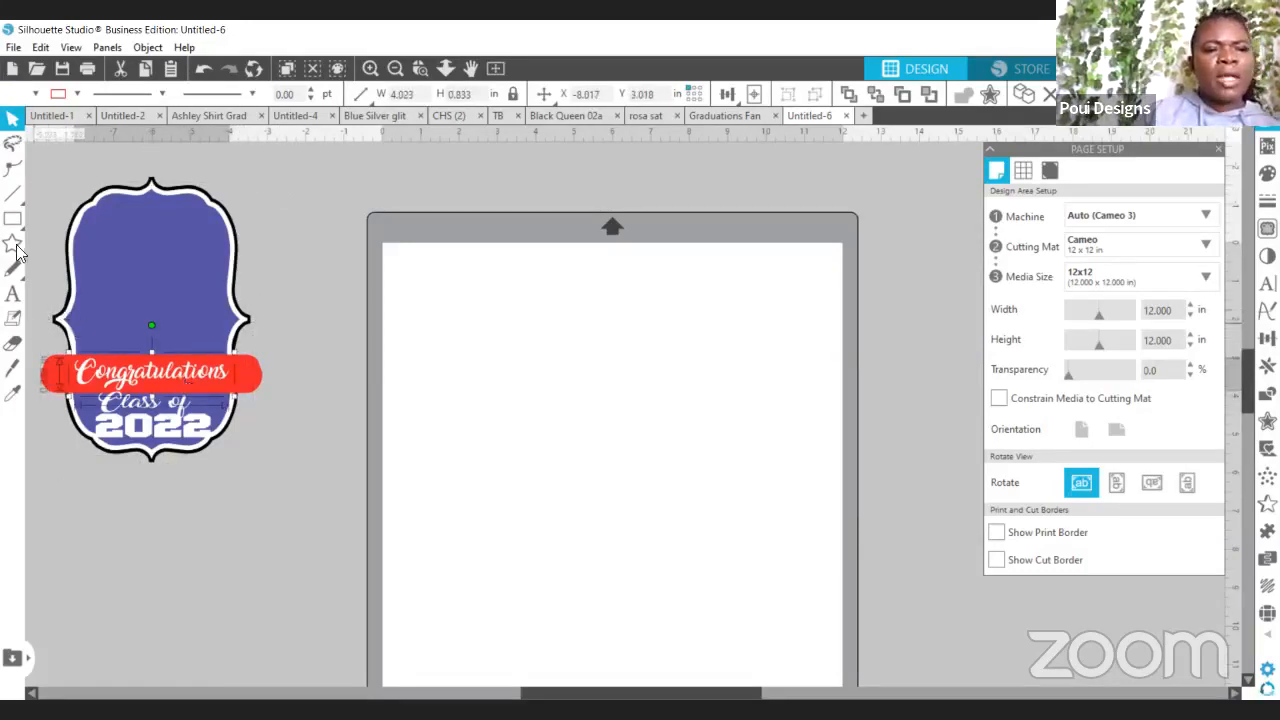
Simplify the edit points of the "Congratulations" lettering into smooth curves with fewer points.
click(8, 172)
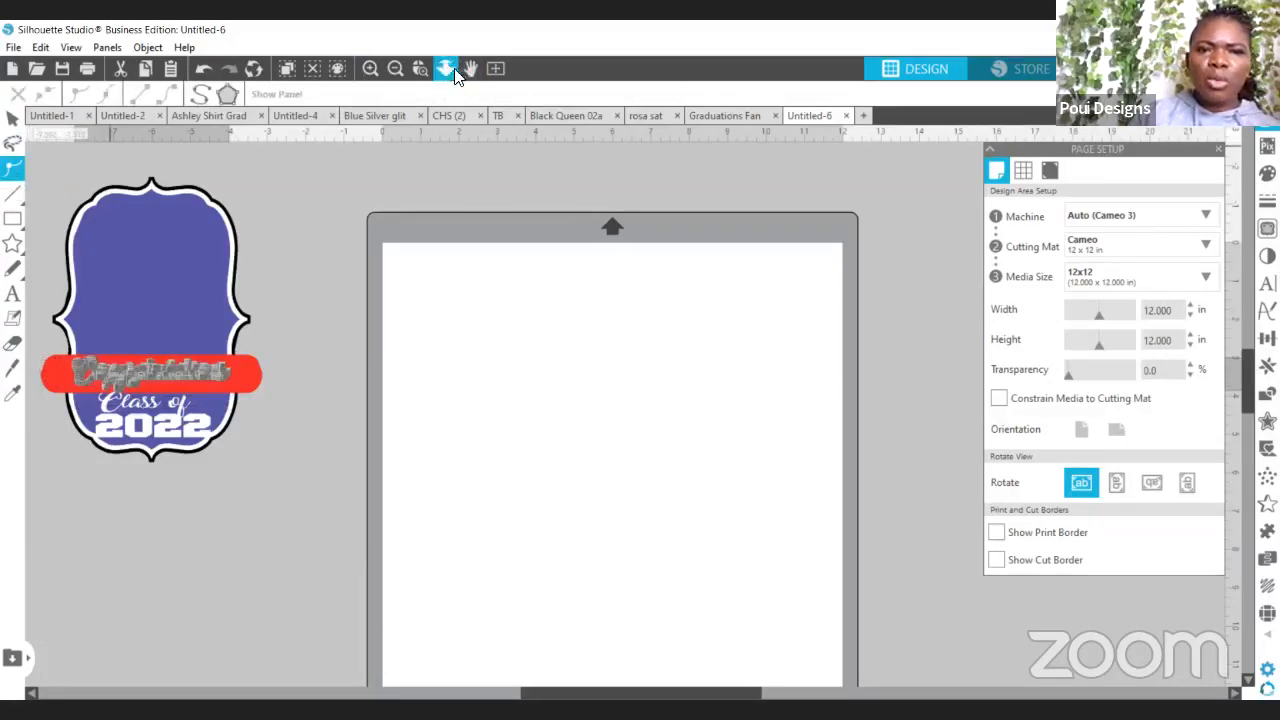
click(421, 69)
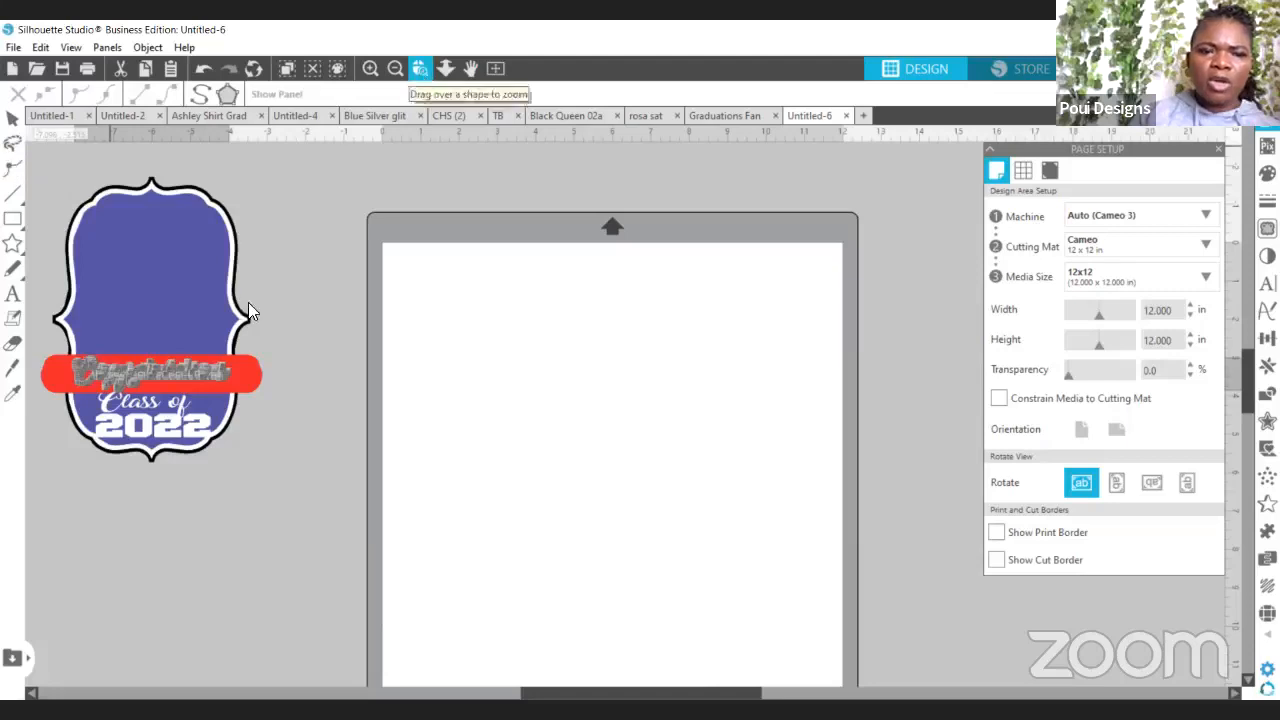
click(157, 370)
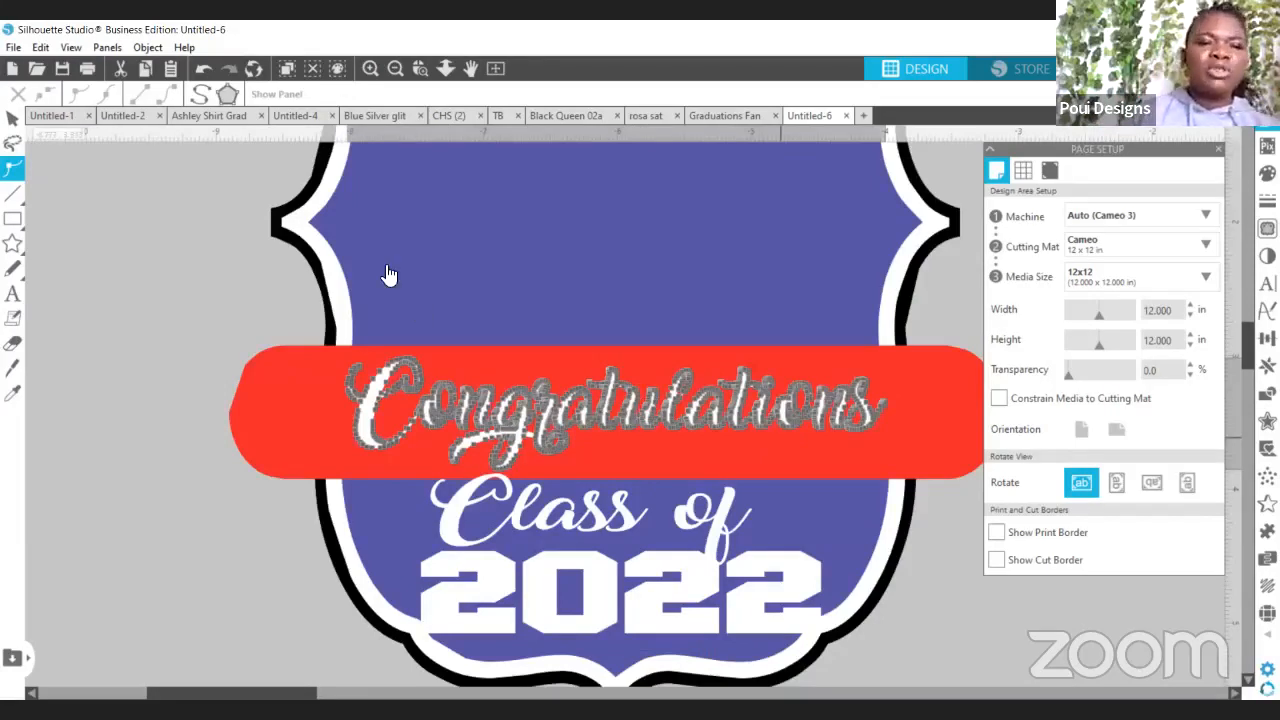
click(198, 96)
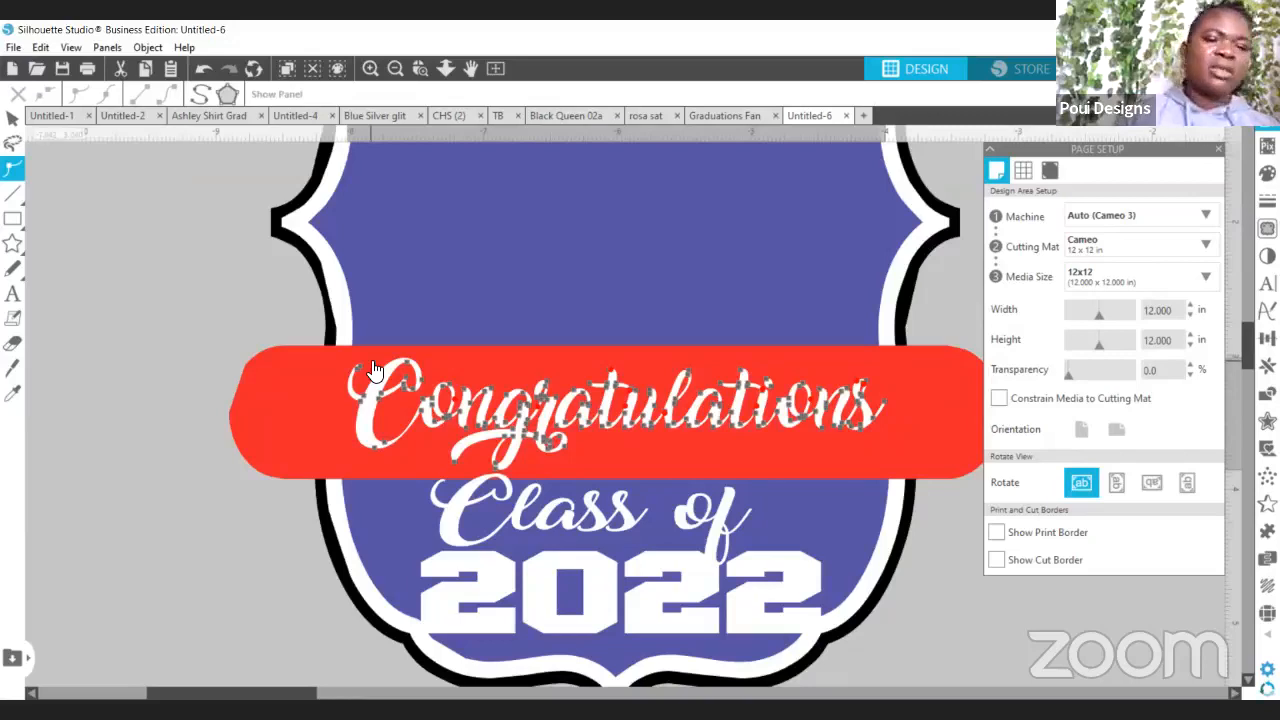
Simplify the edit points of the "Class of" lettering and leave point editing.
click(537, 510)
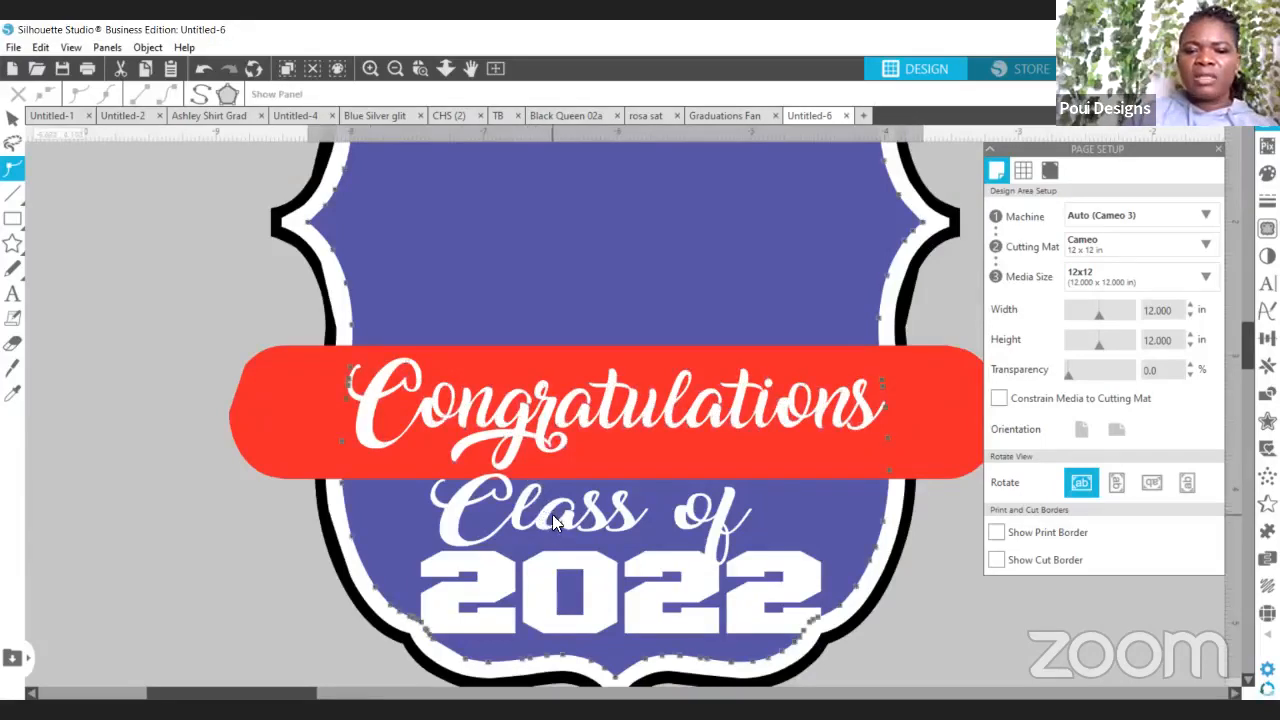
click(545, 523)
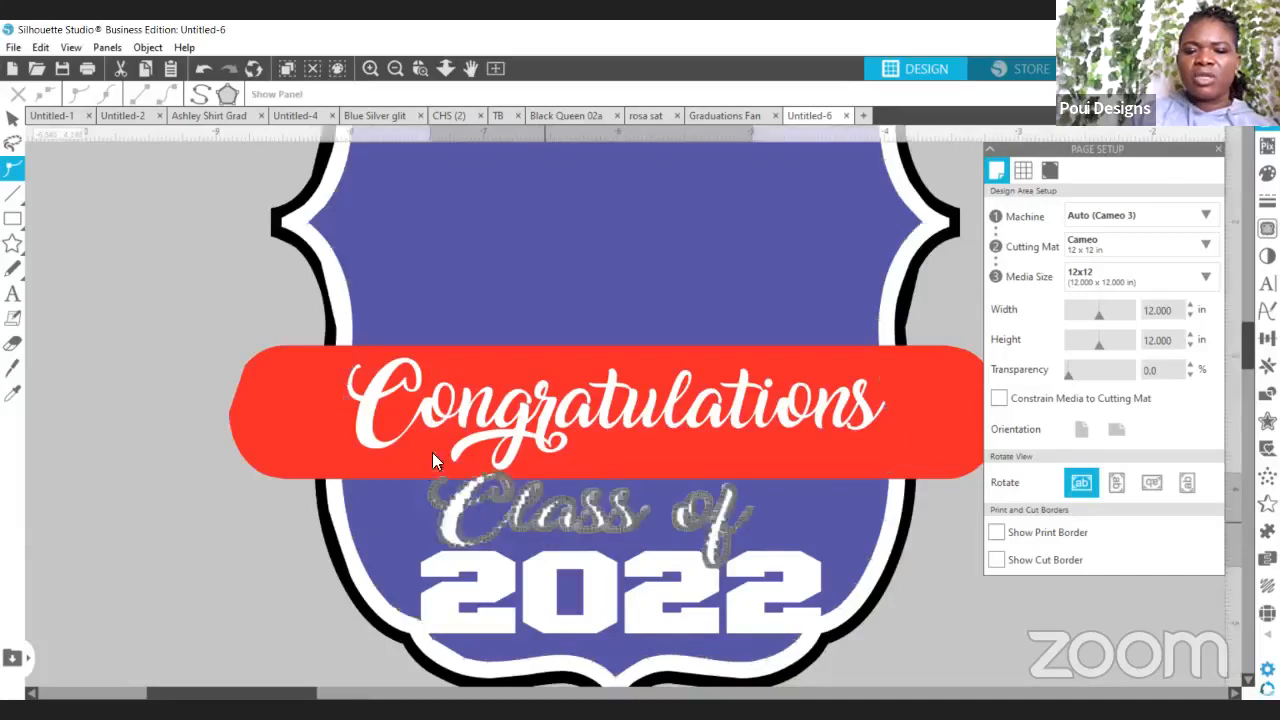
click(198, 92)
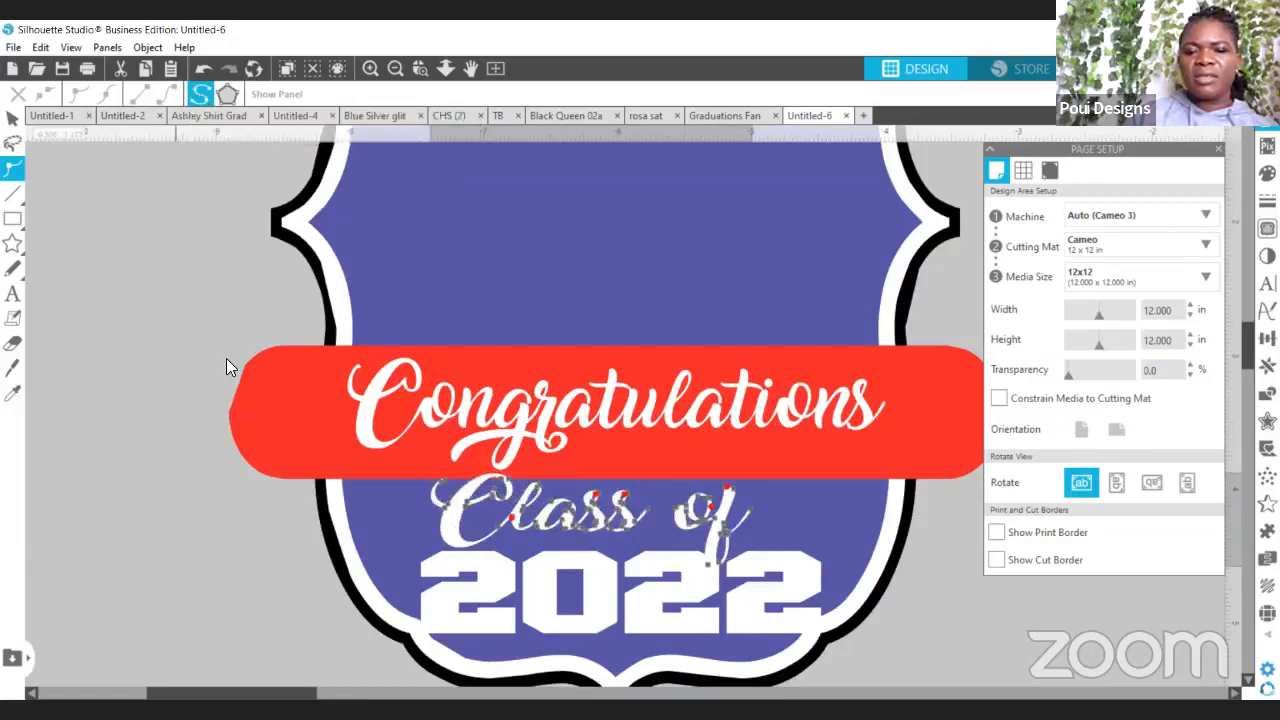
click(944, 583)
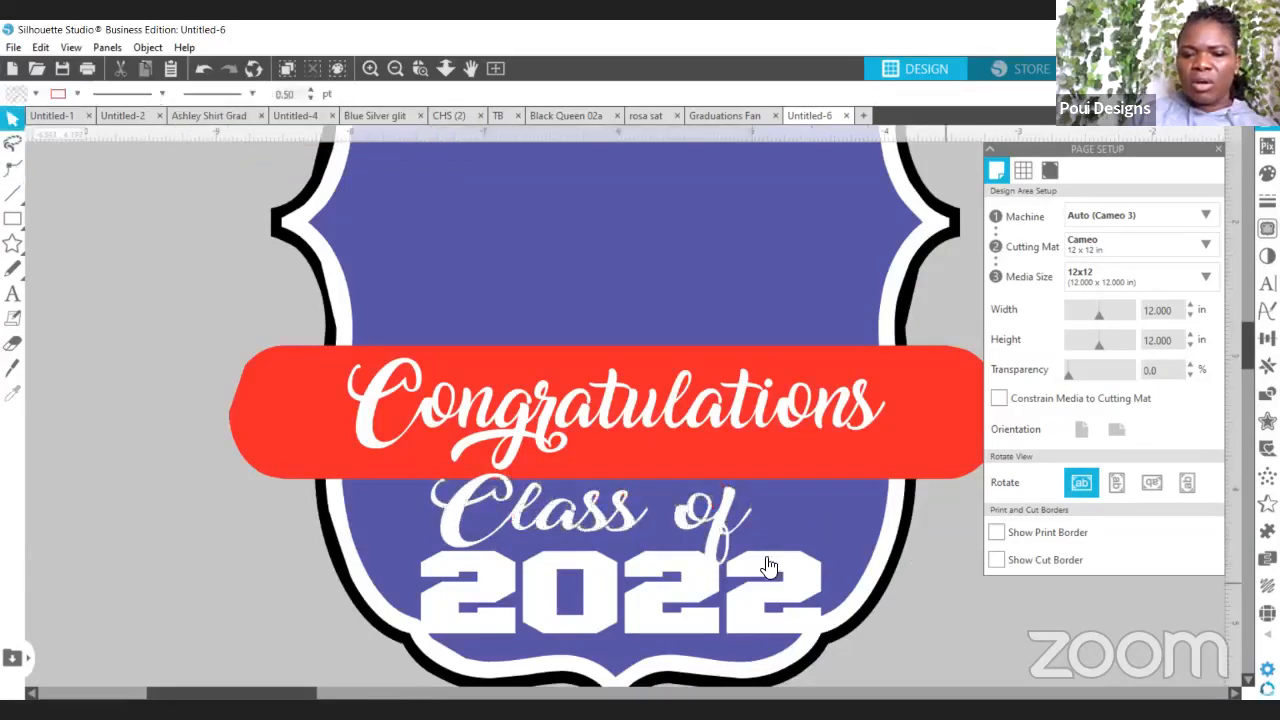
Simplify the outline of the white frame layer into smooth curves with fewer points, and leave point editing.
click(706, 603)
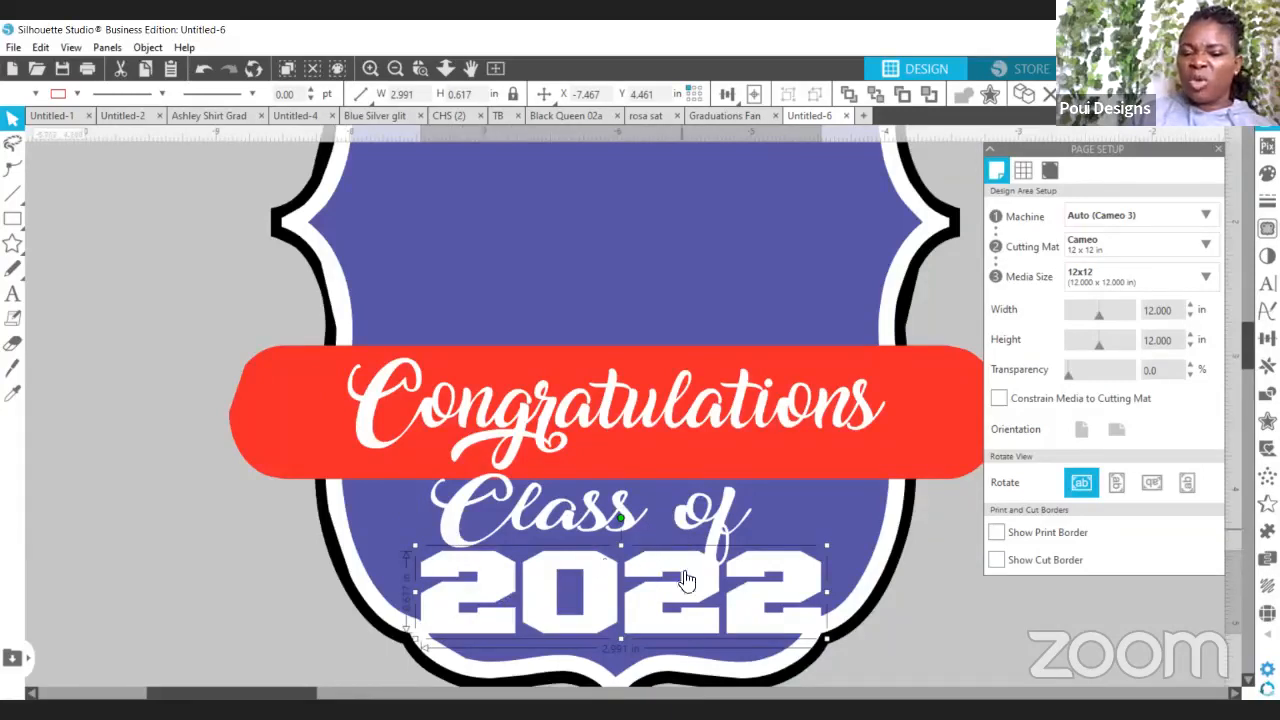
click(836, 224)
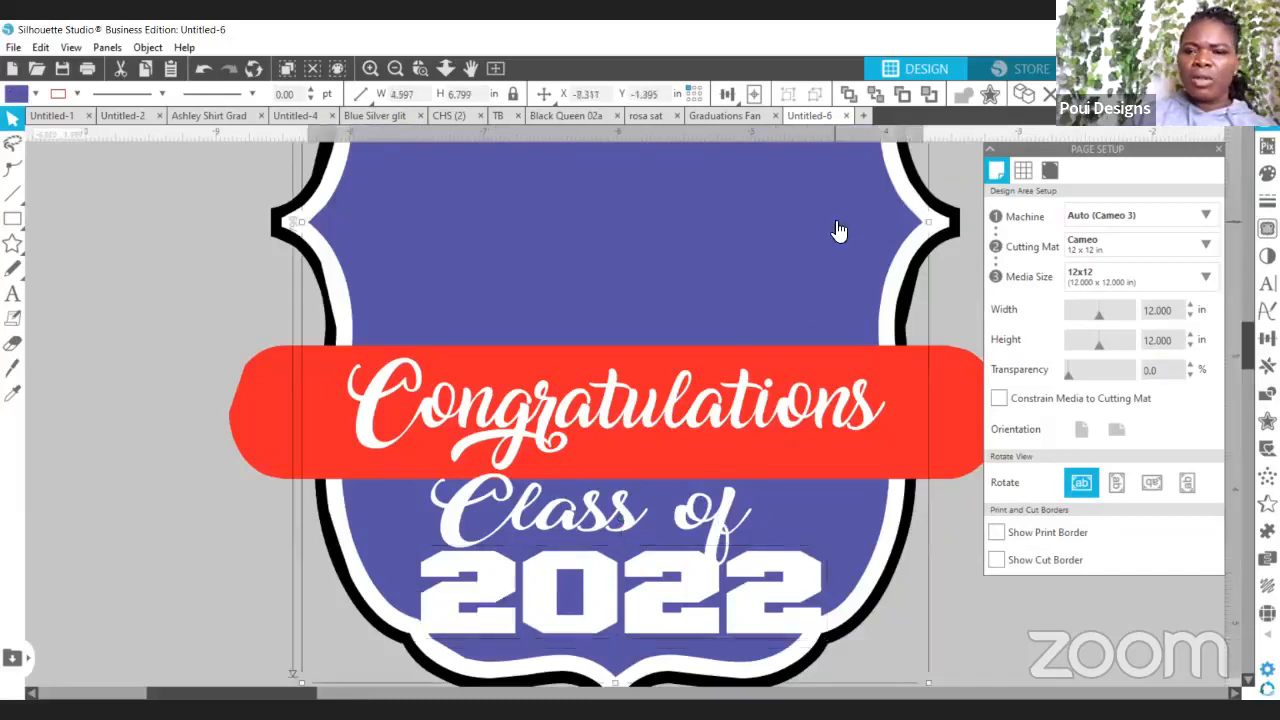
click(14, 169)
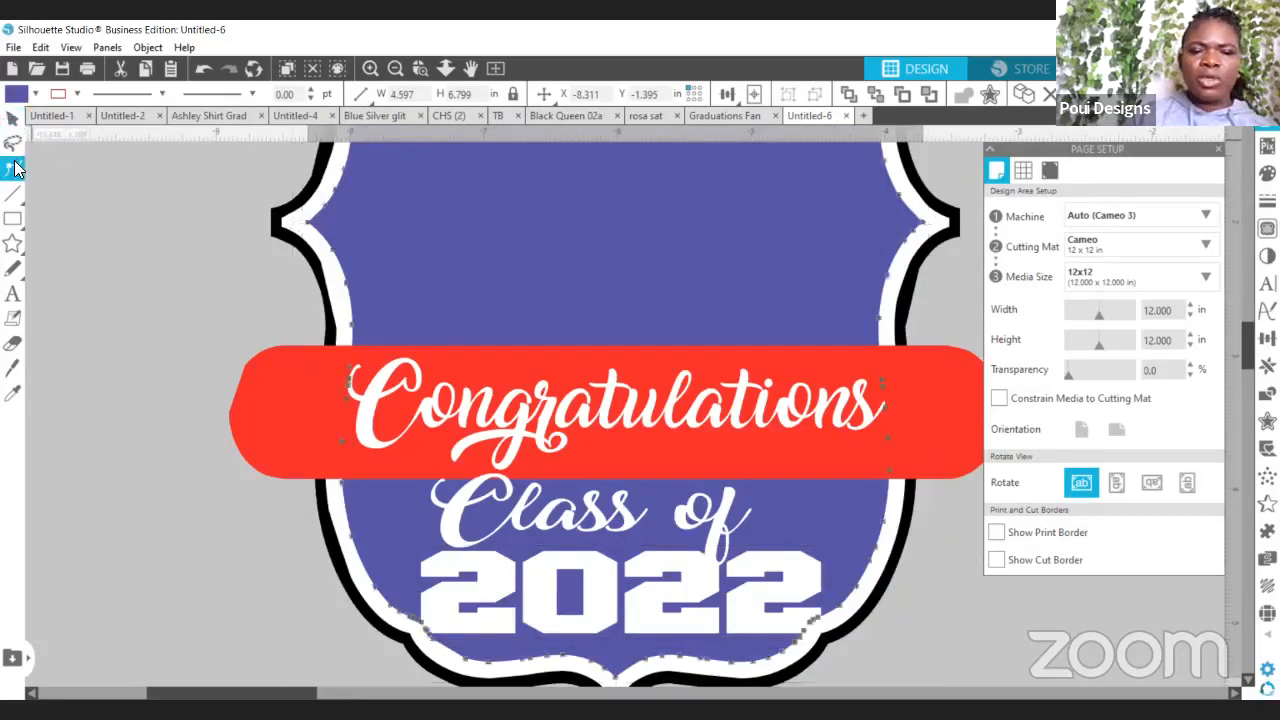
click(296, 236)
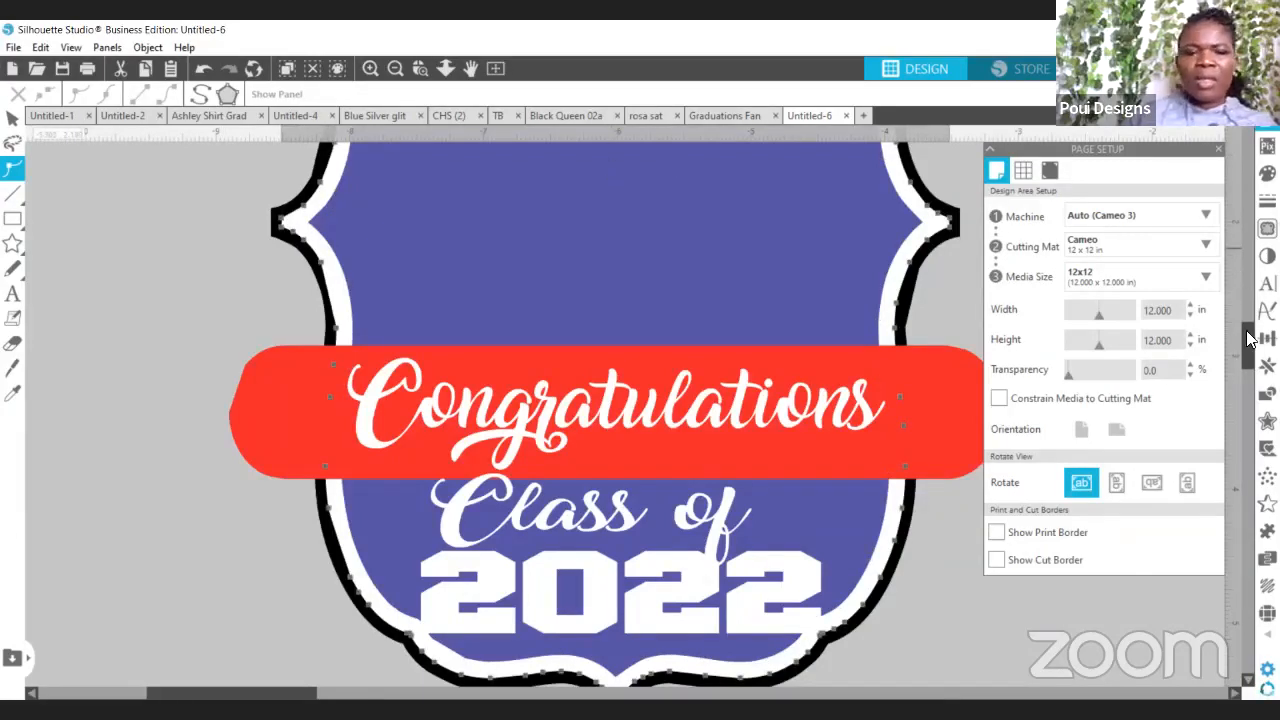
scroll(1245, 280, up, 4)
scroll(1245, 282, up, 1)
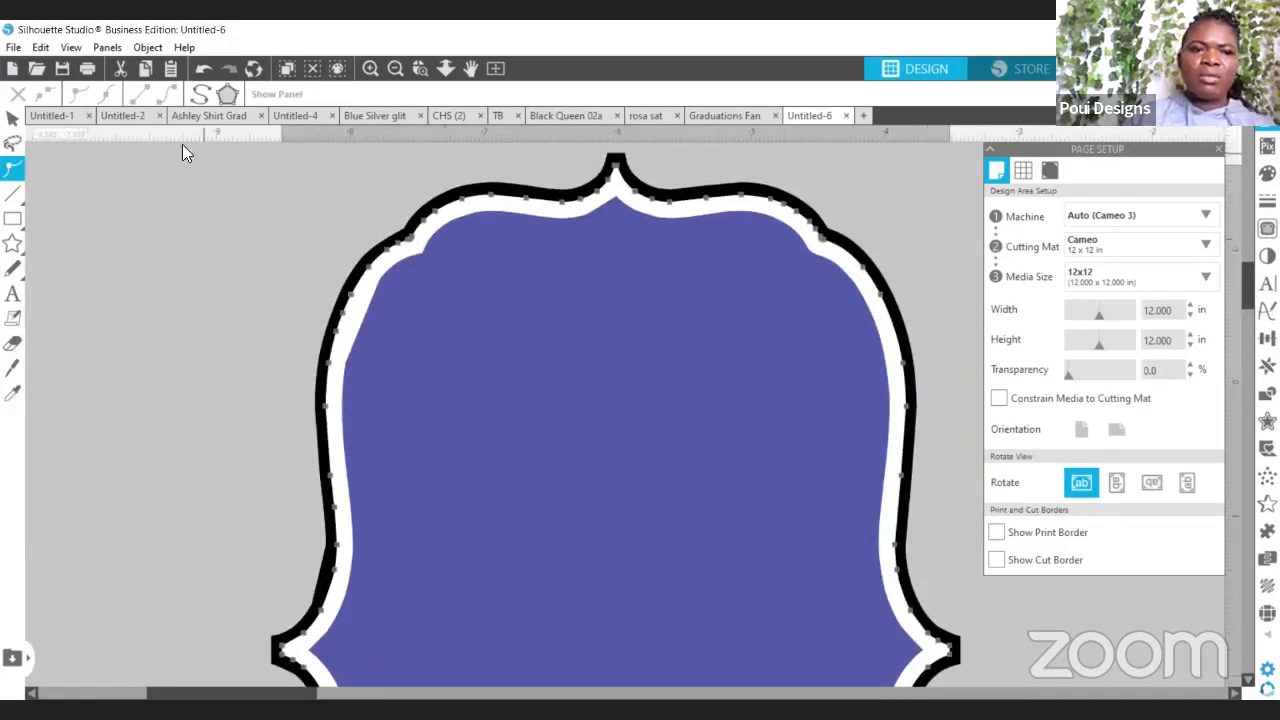
click(199, 92)
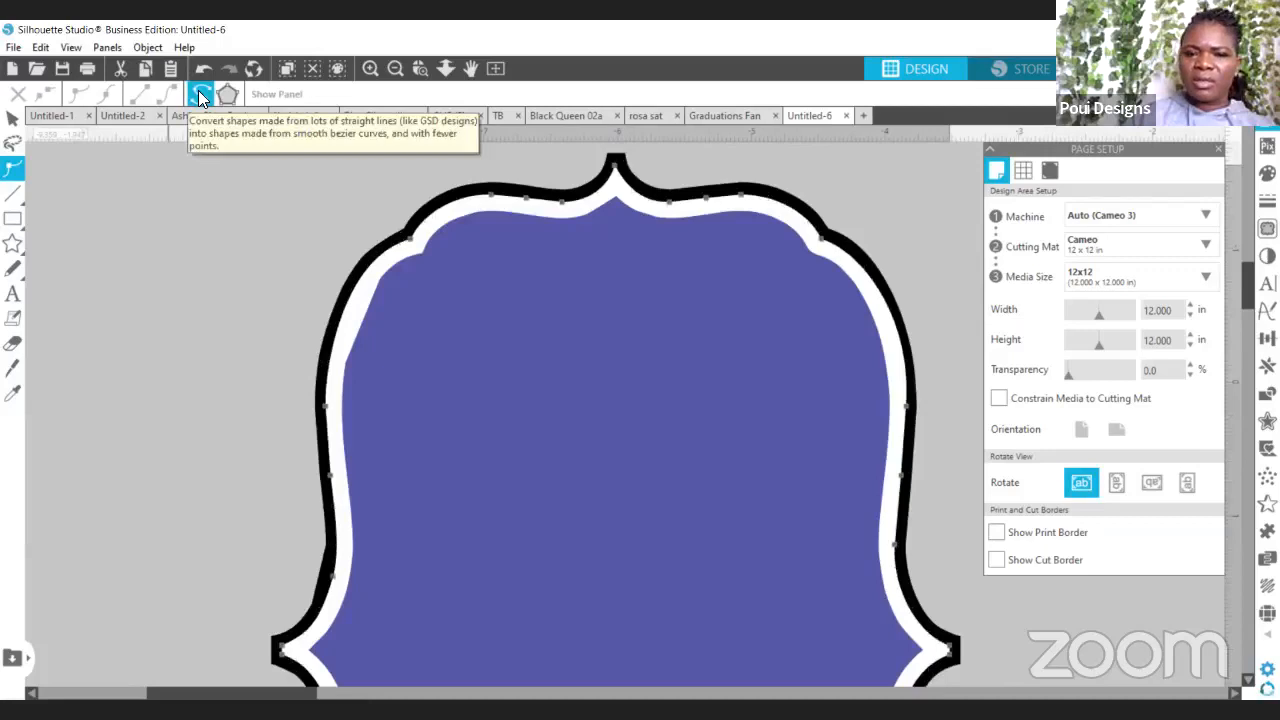
click(176, 232)
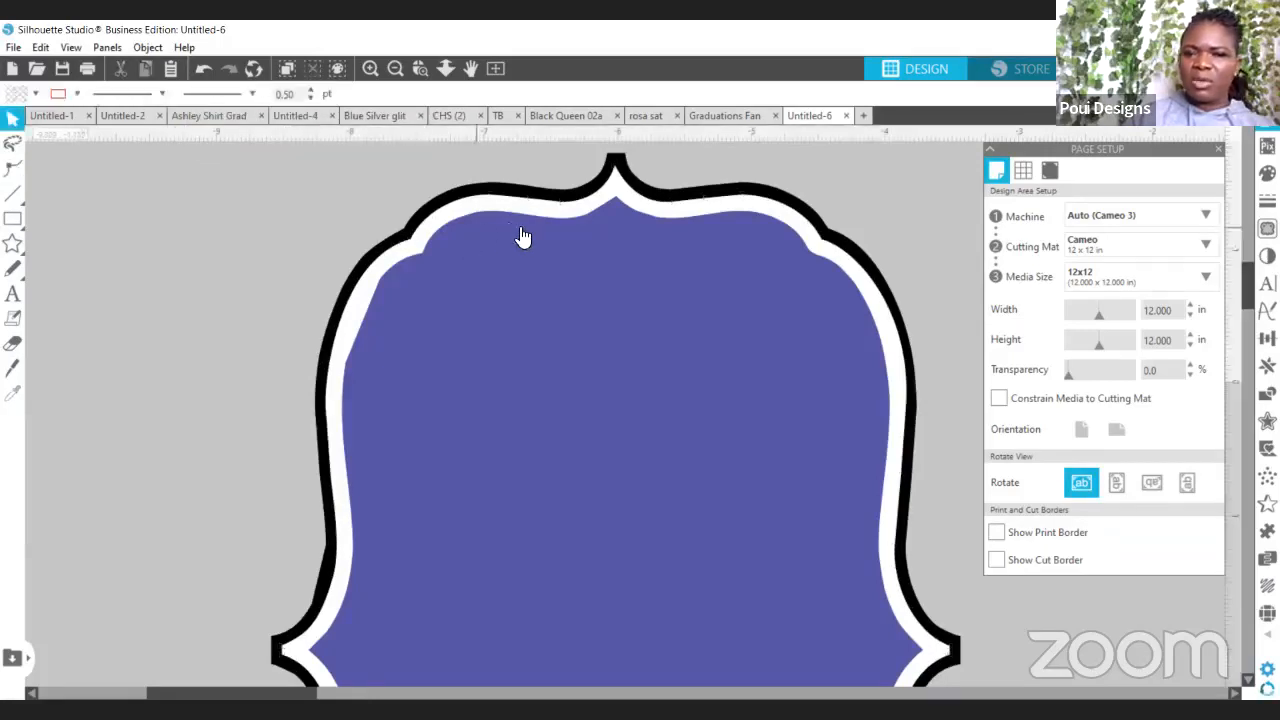
Examine the edit points along the outline of the blue-violet inner shape and review the whole fan design.
click(457, 258)
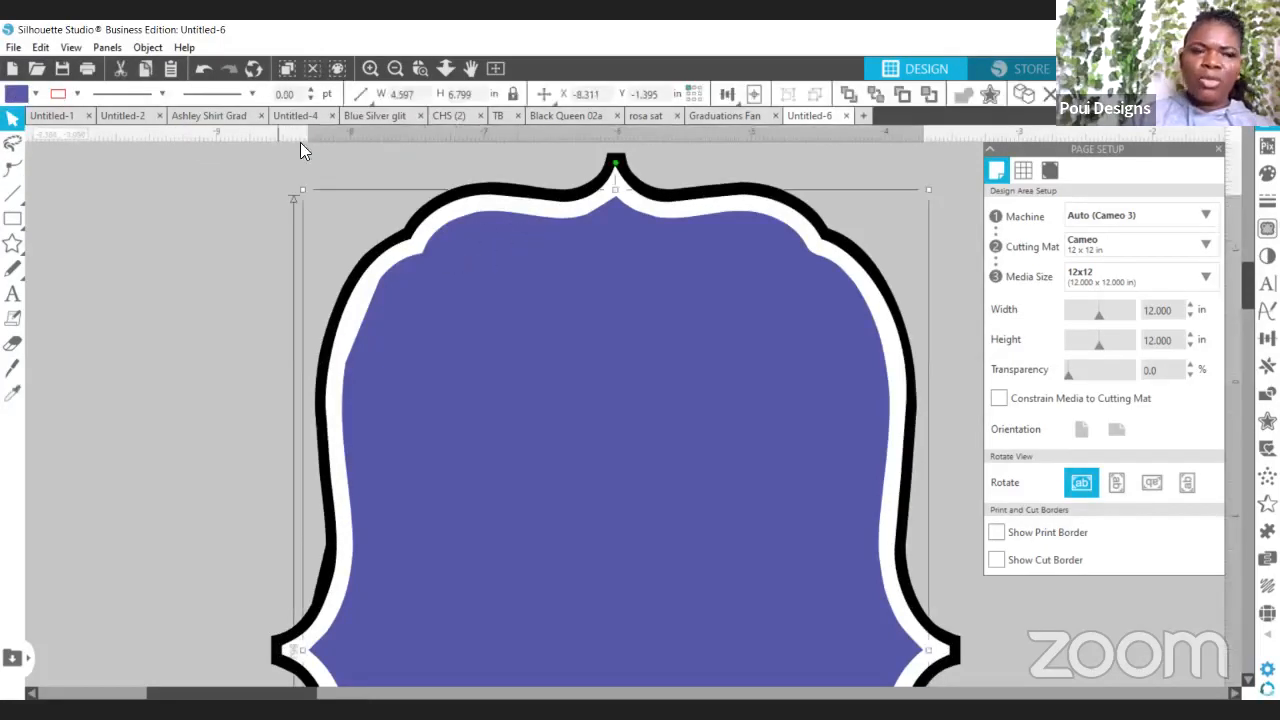
click(12, 148)
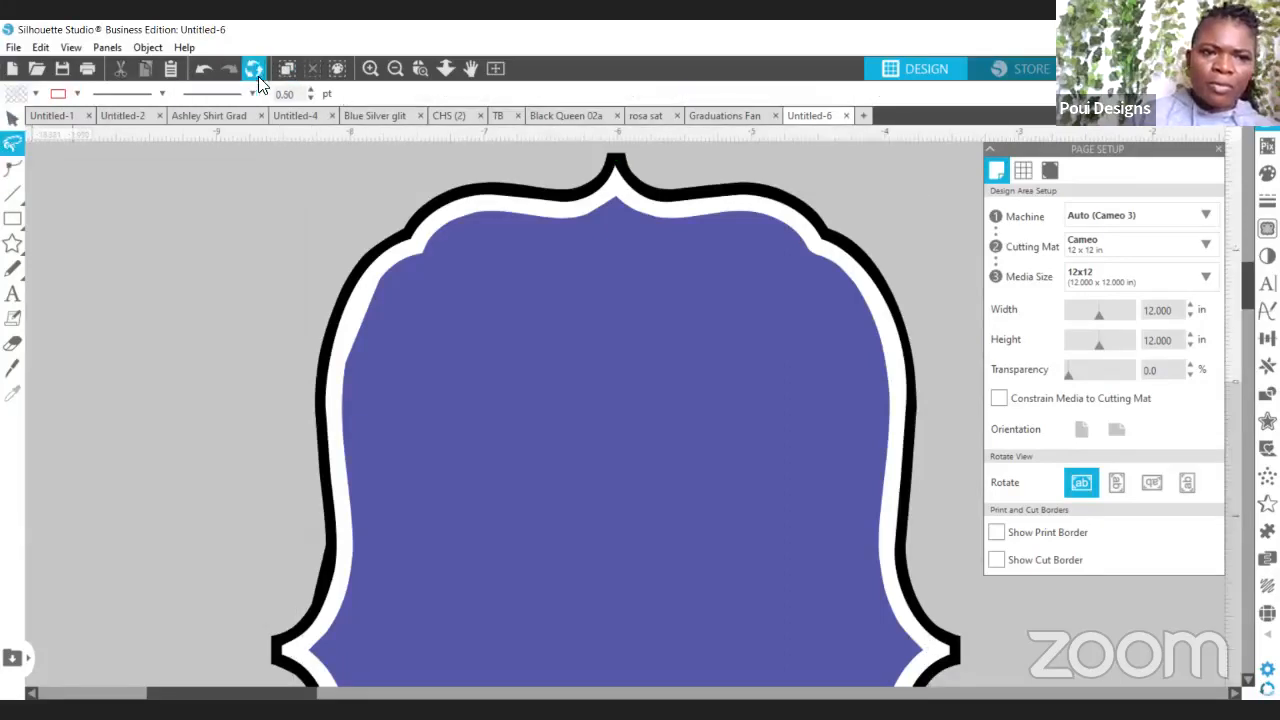
click(11, 170)
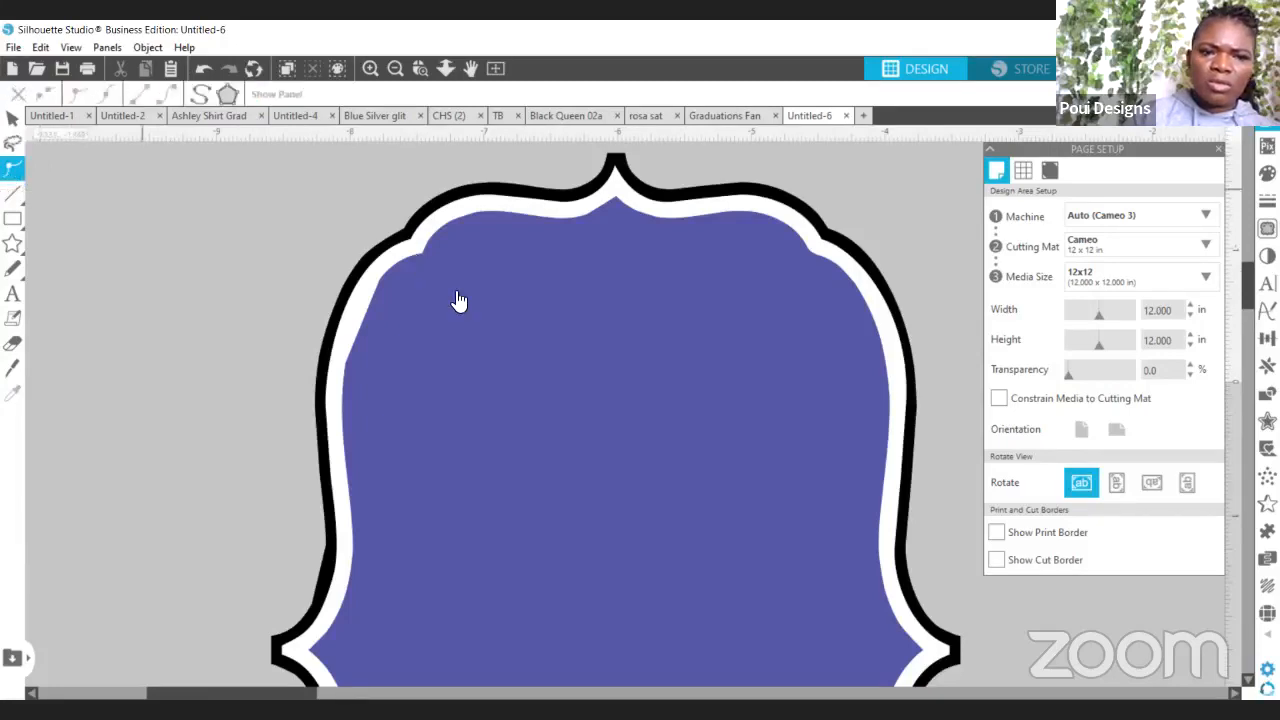
click(457, 300)
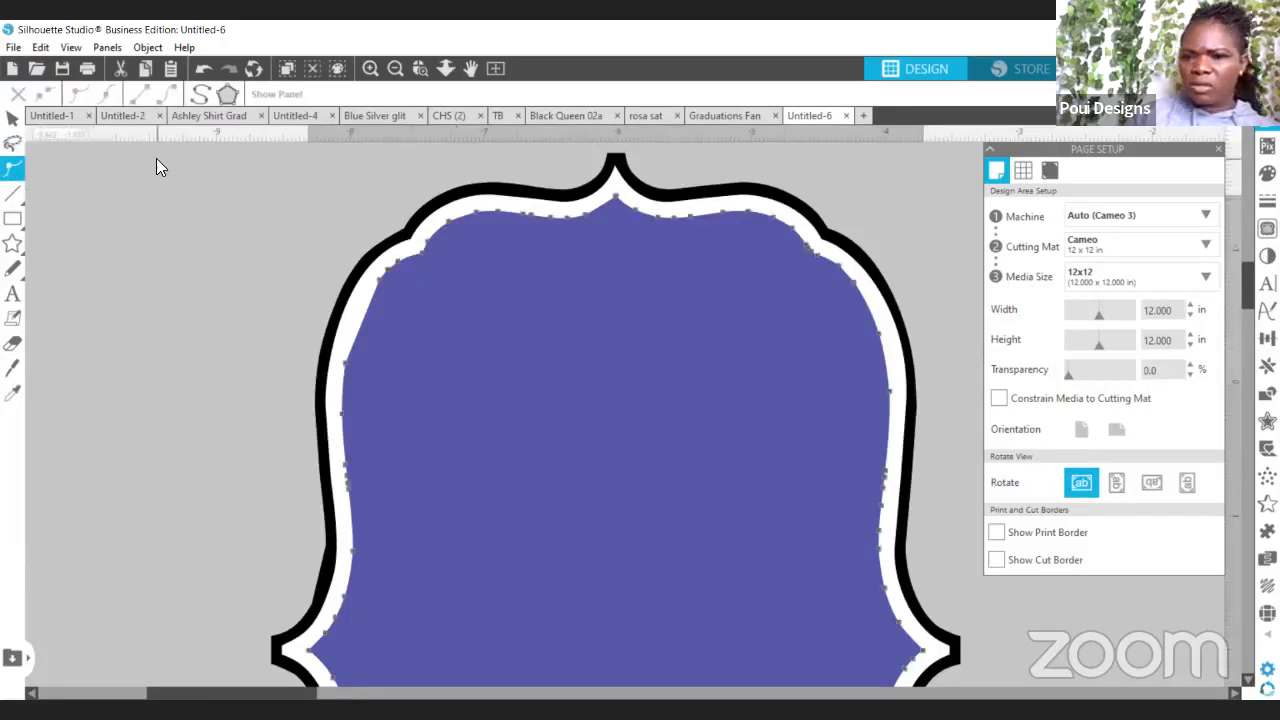
click(398, 66)
click(398, 66)
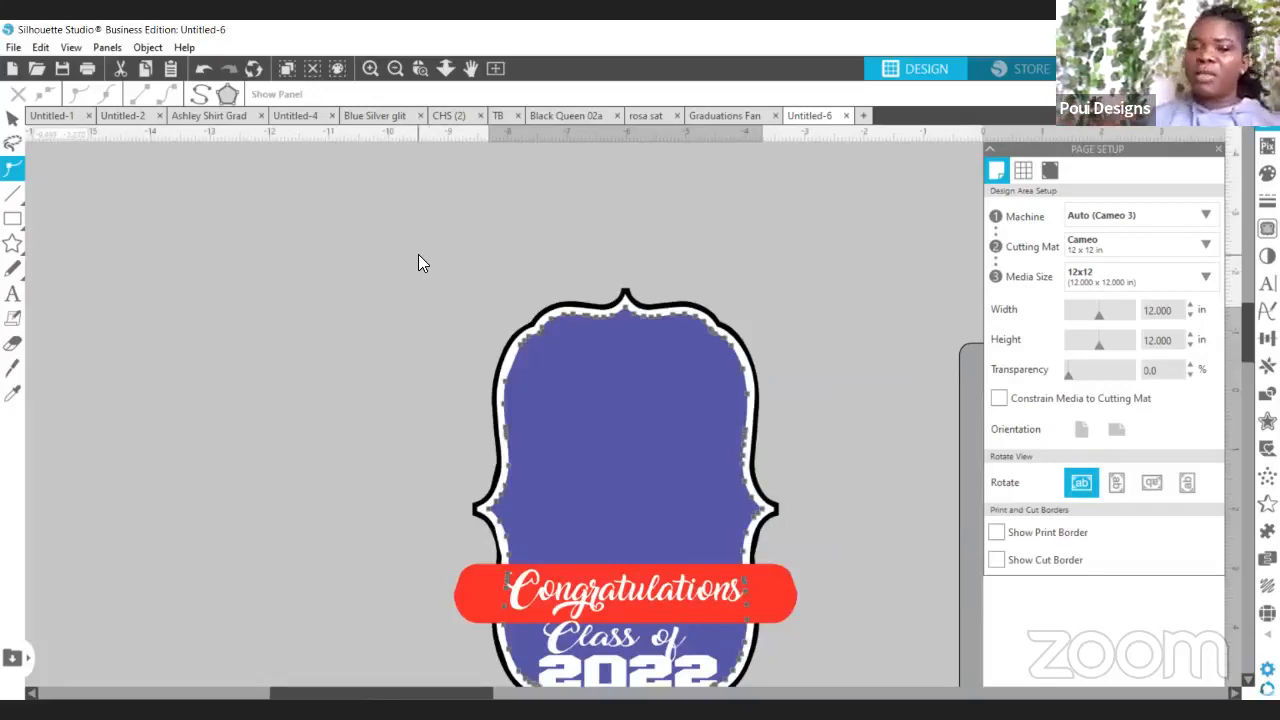
click(432, 324)
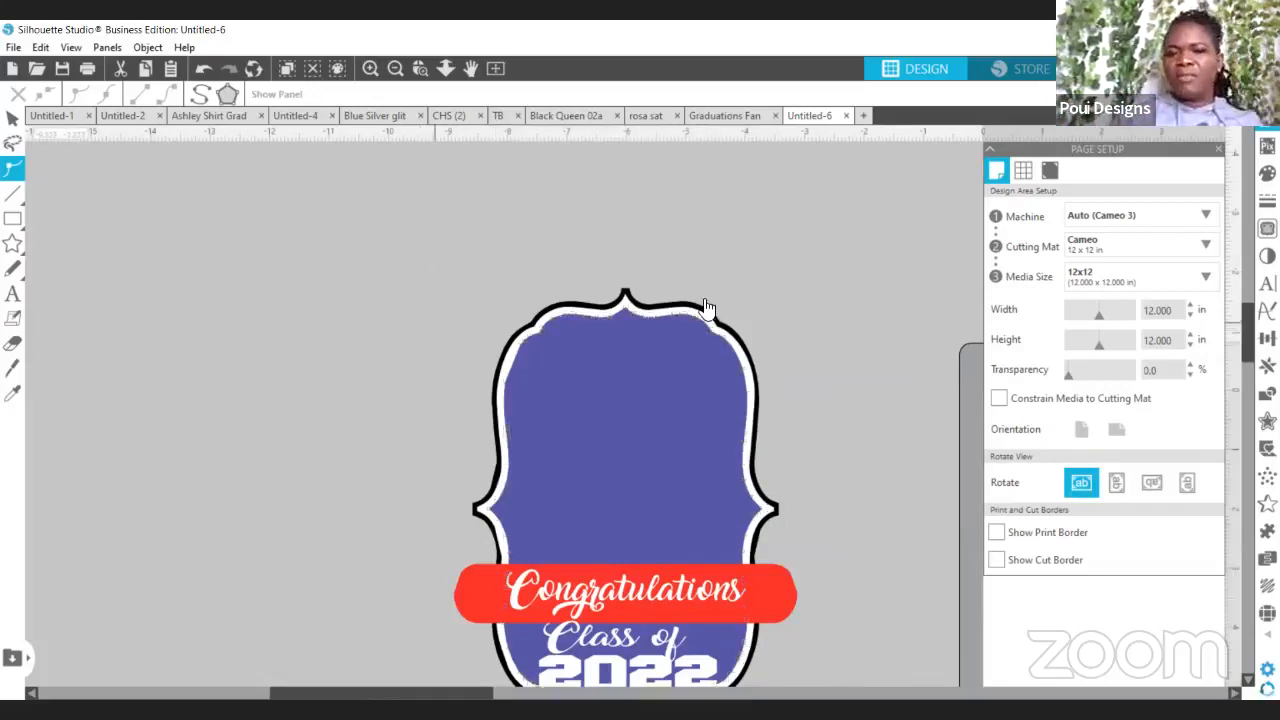
click(706, 303)
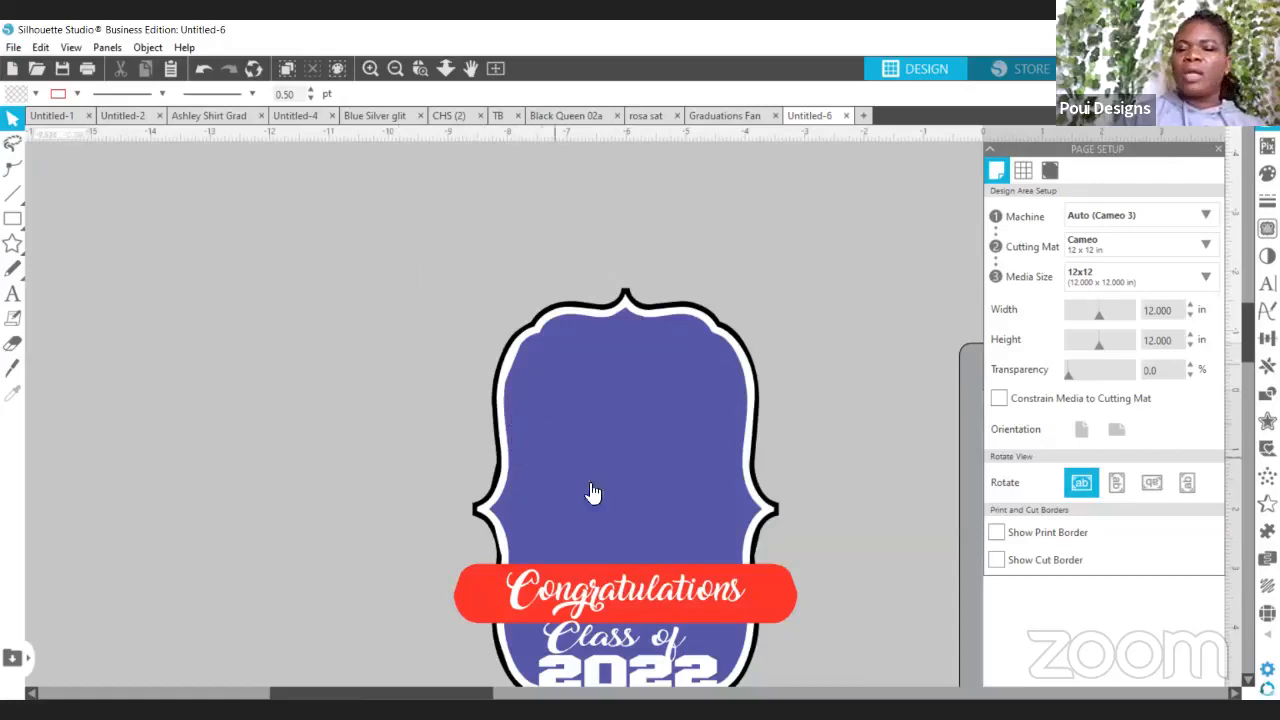
Merge the cut-out picture of the graduate holding a diploma from the Remo folder in Downloads into the design.
click(5, 55)
click(46, 160)
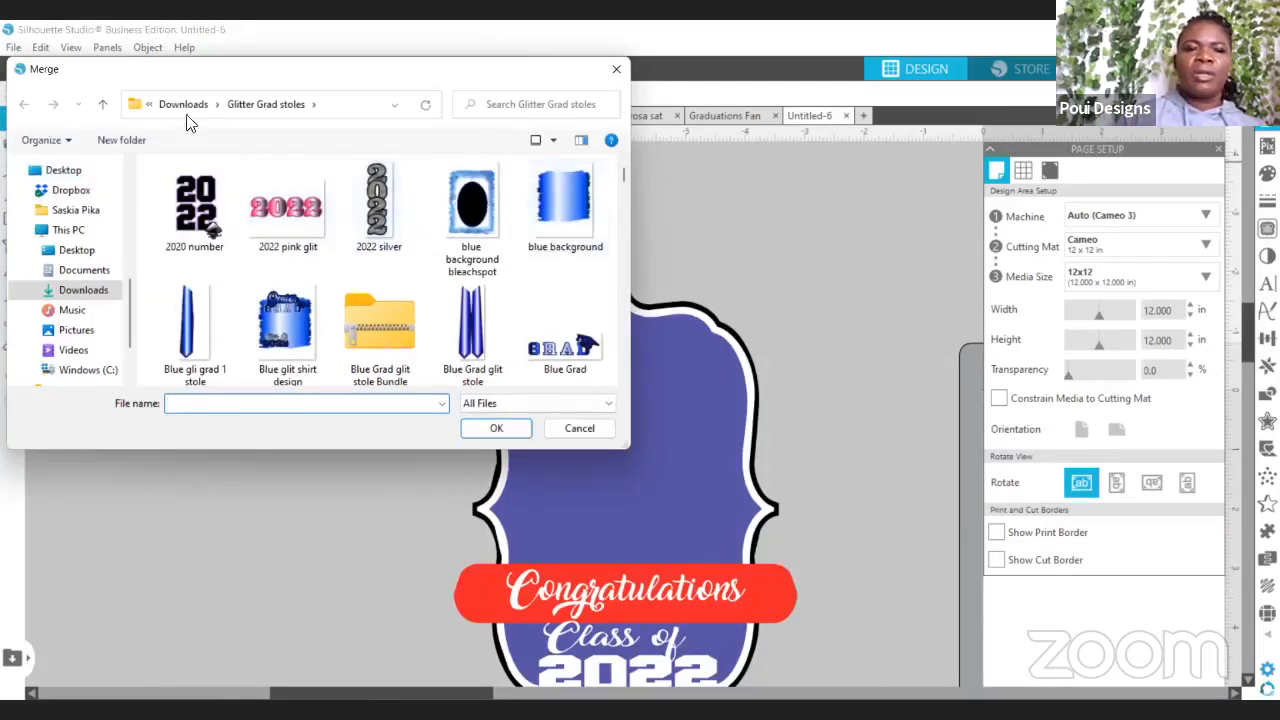
click(168, 106)
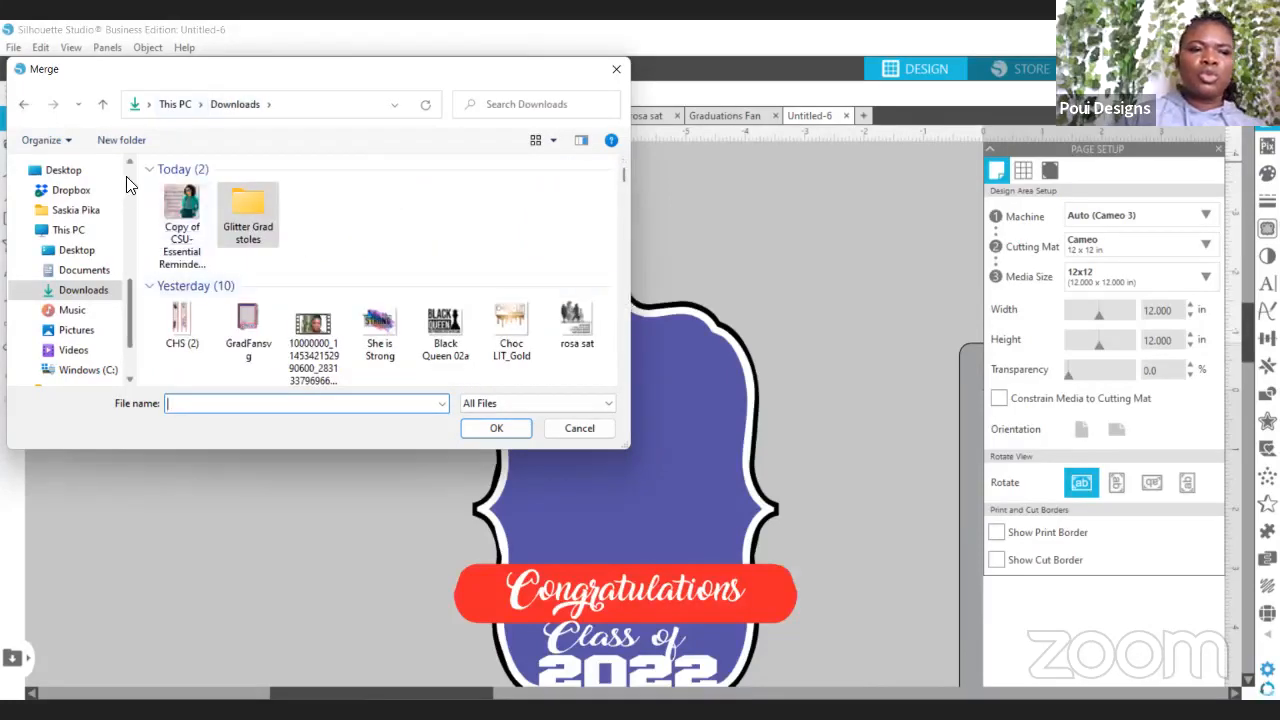
scroll(126, 176, up, 5)
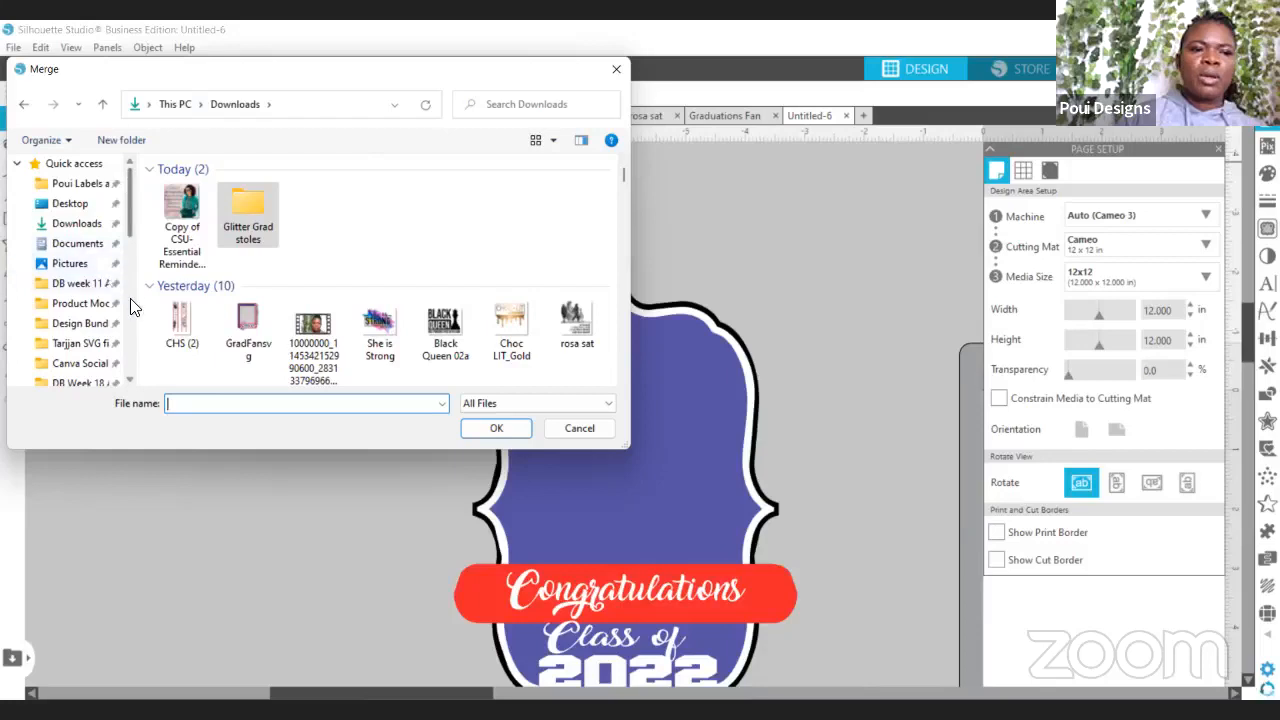
scroll(130, 292, down, 4)
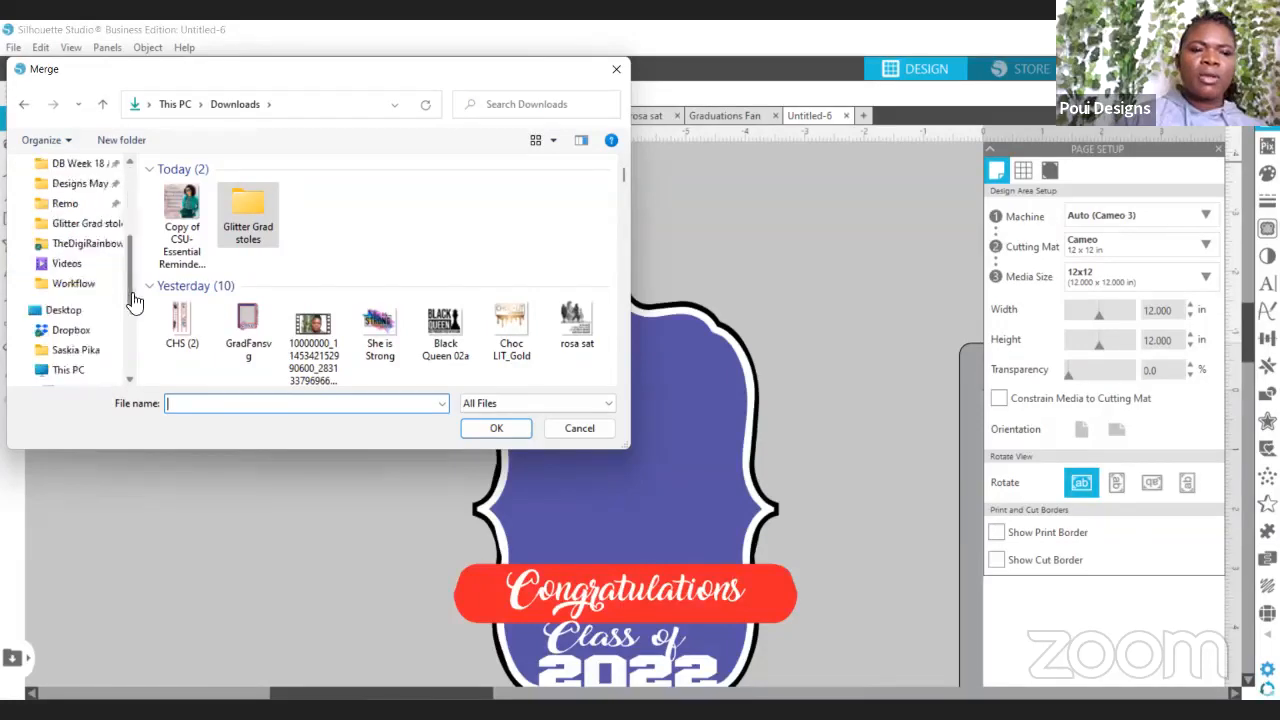
click(72, 205)
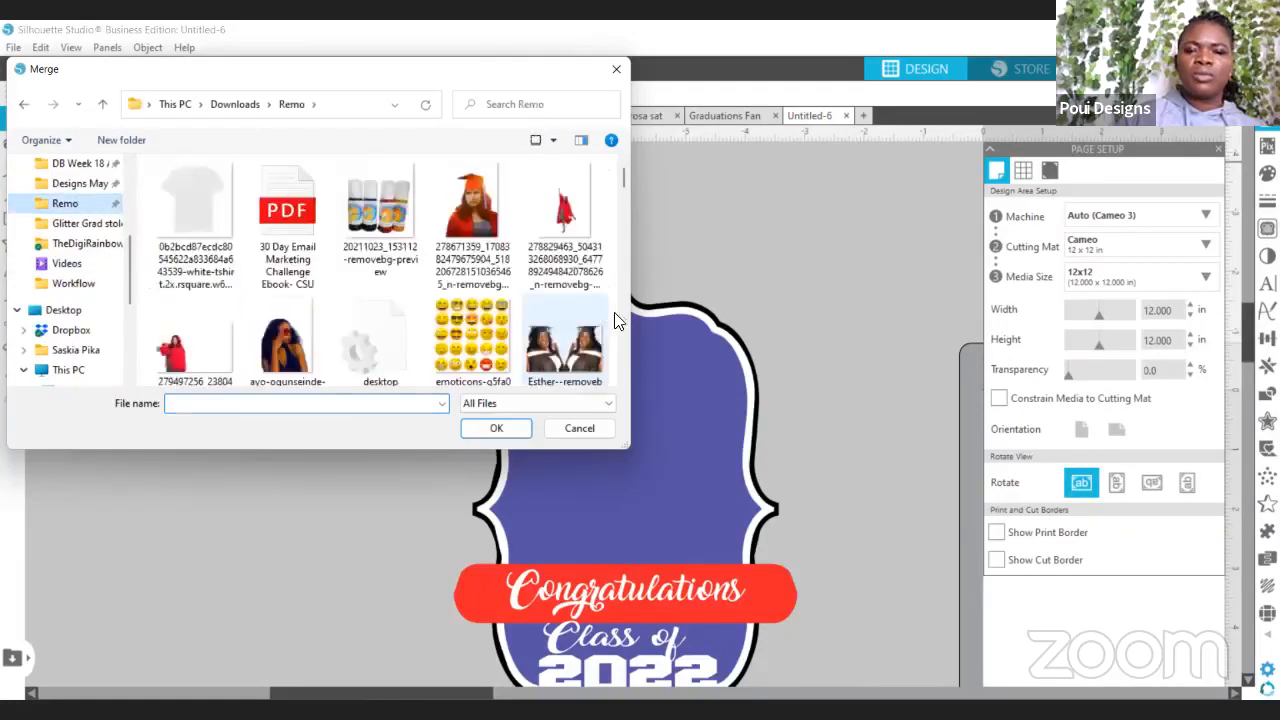
scroll(620, 337, down, 10)
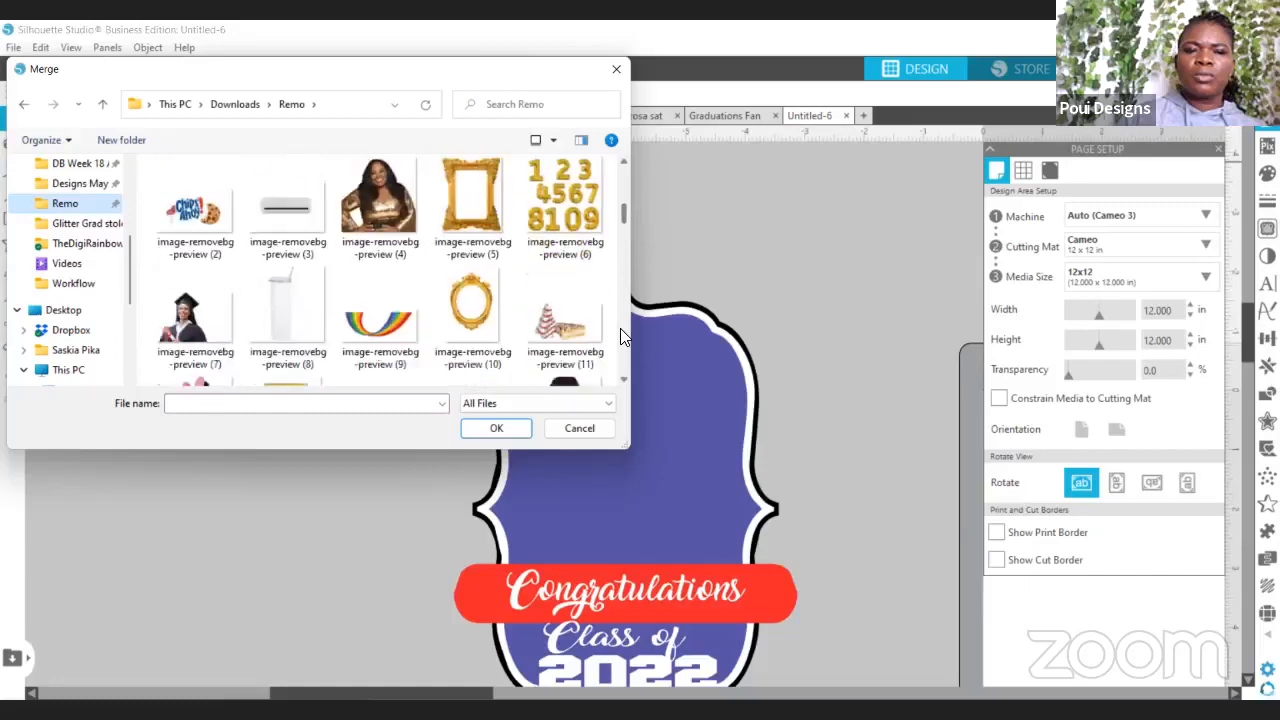
scroll(620, 328, down, 5)
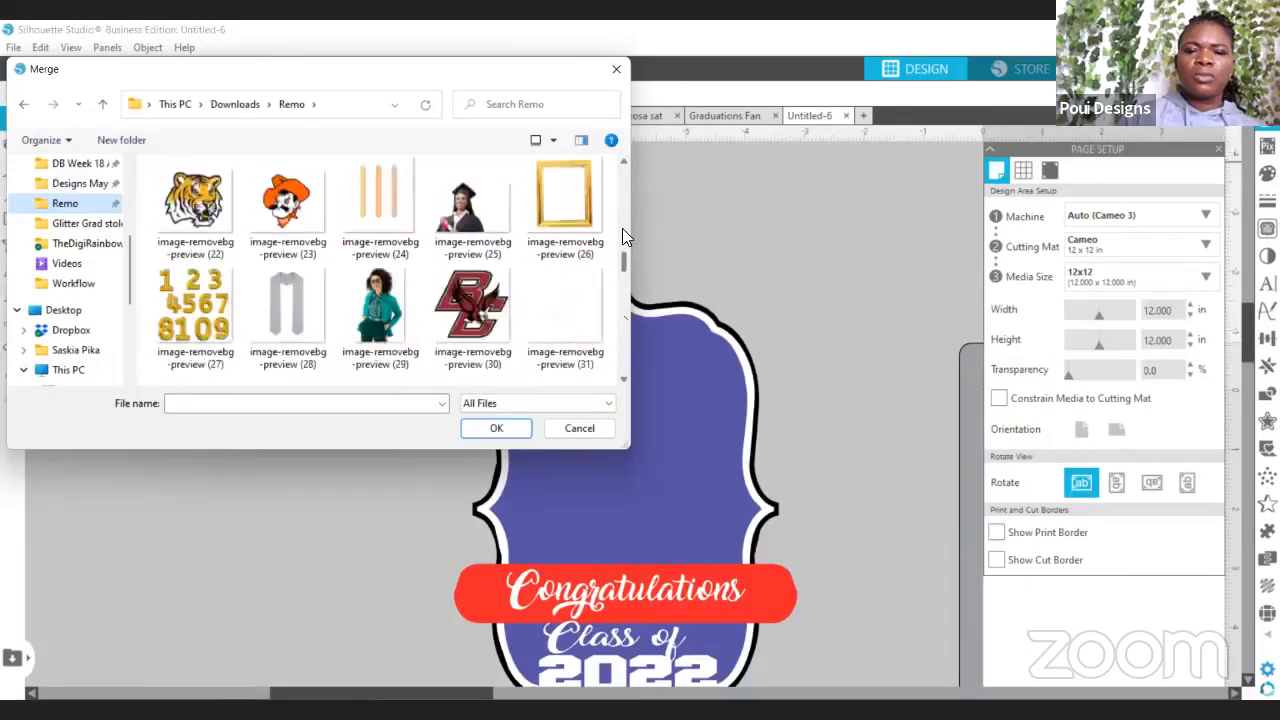
scroll(622, 214, up, 5)
double_click(287, 315)
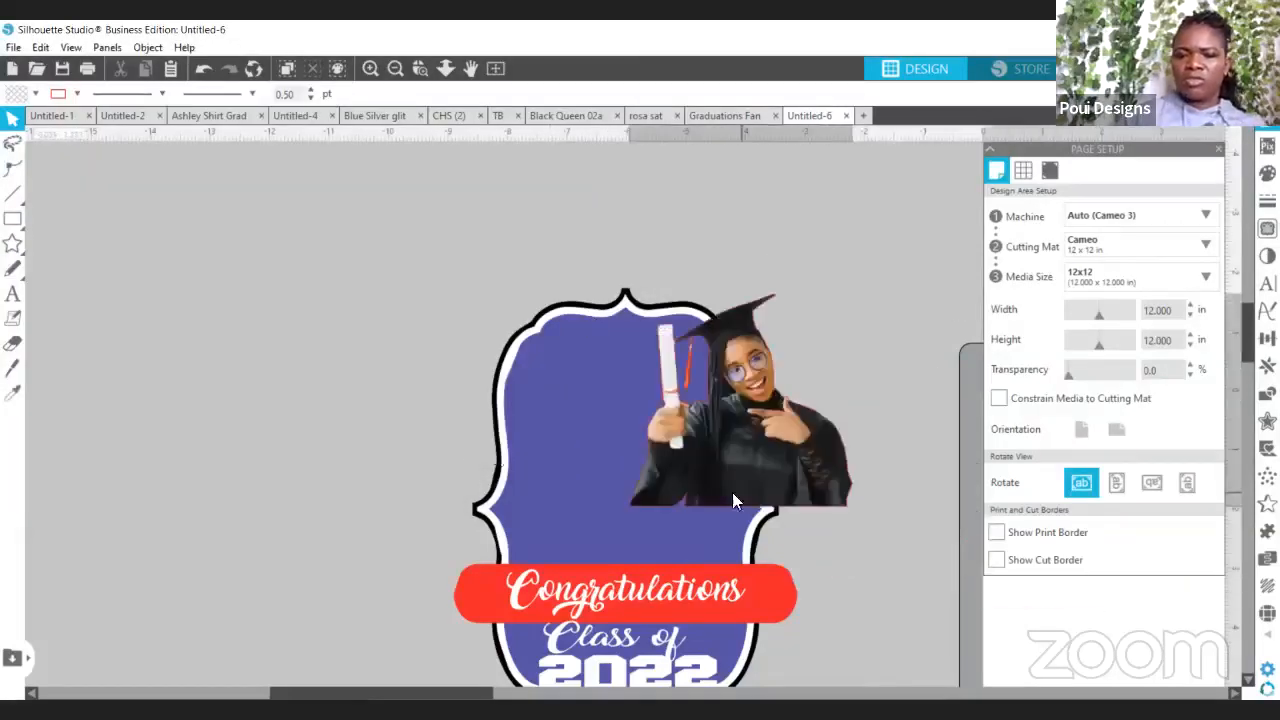
Place the graduate picture on the blue-violet shape just above the banner and scale it down to about 2.98 by 2.84 in.
drag(732, 492, 624, 550)
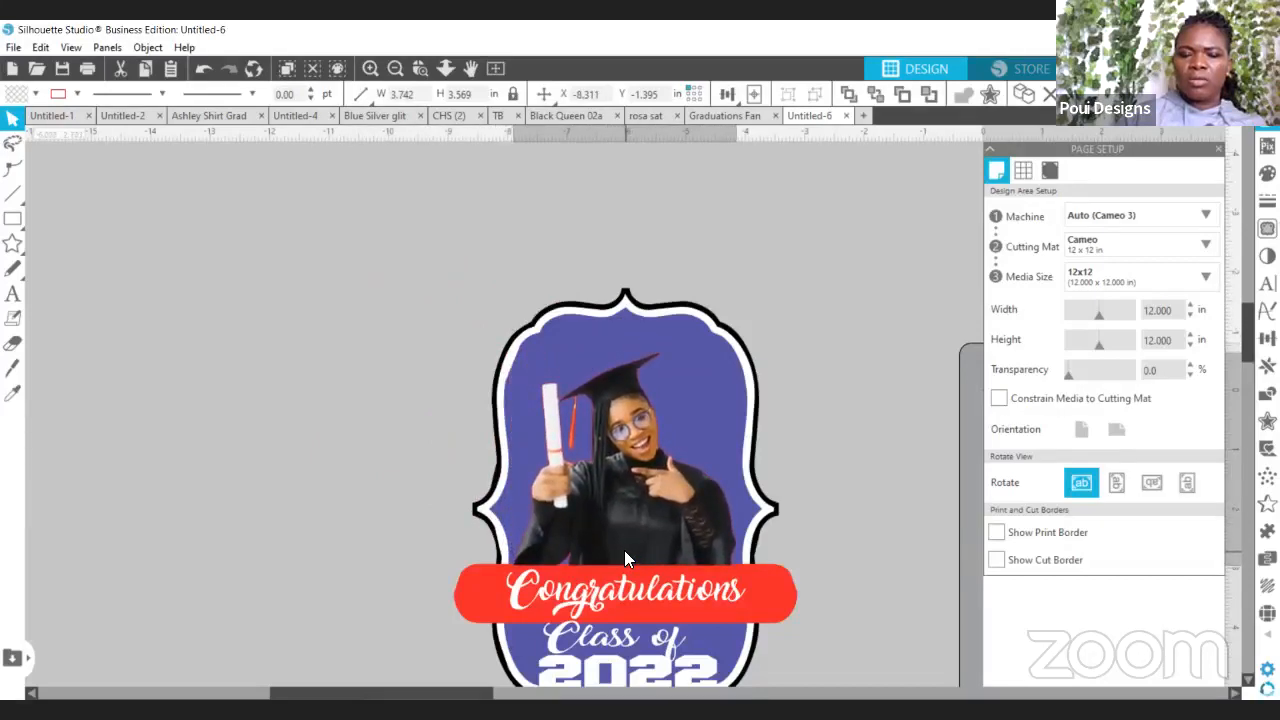
click(970, 412)
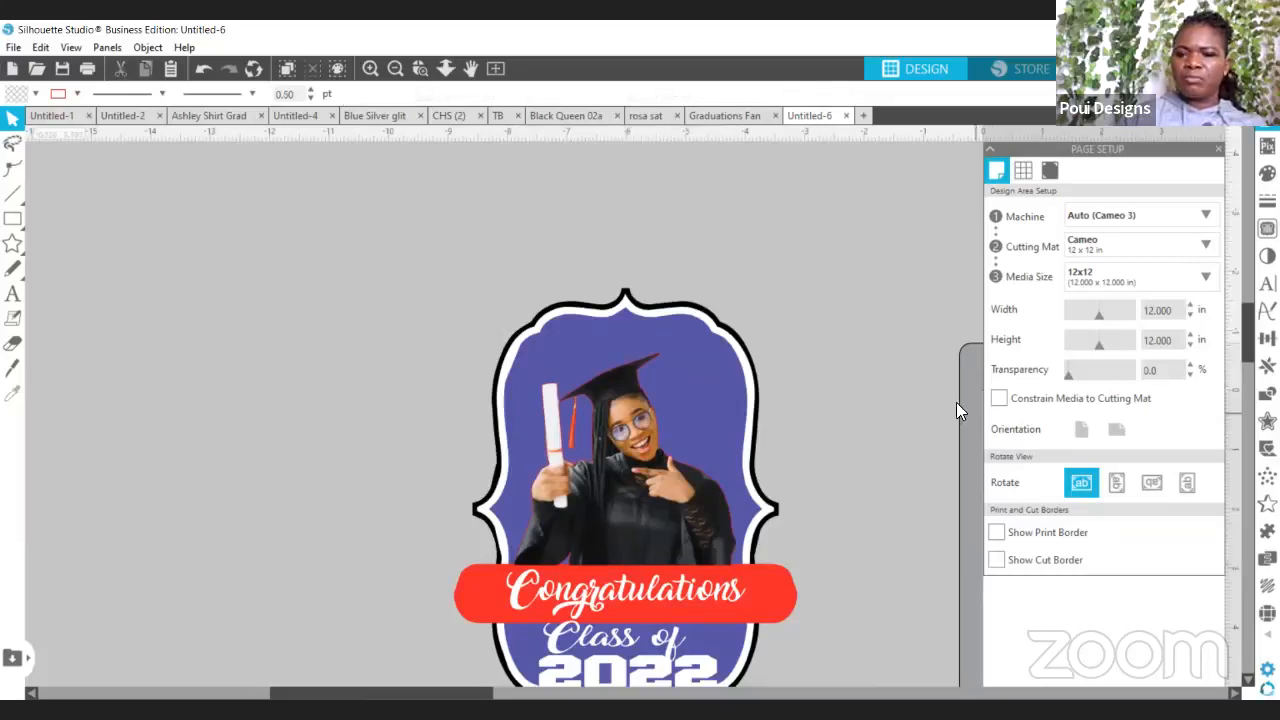
click(662, 447)
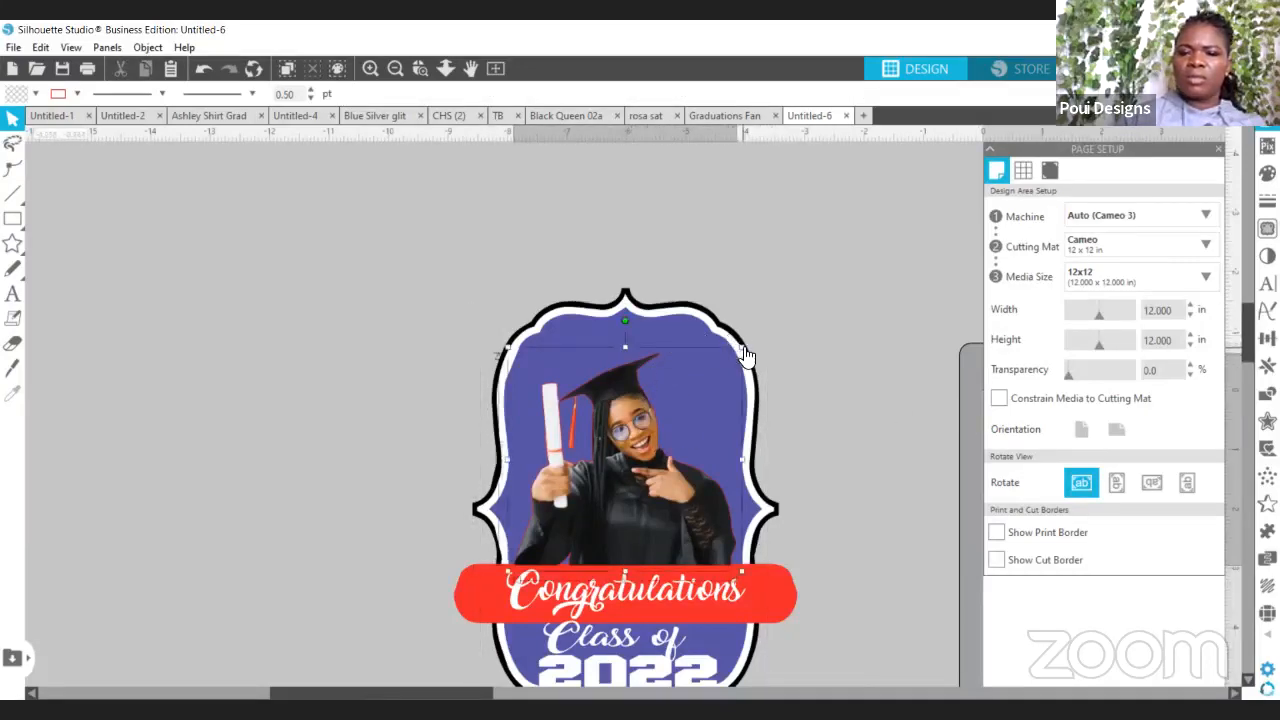
drag(742, 347, 698, 405)
drag(632, 500, 677, 493)
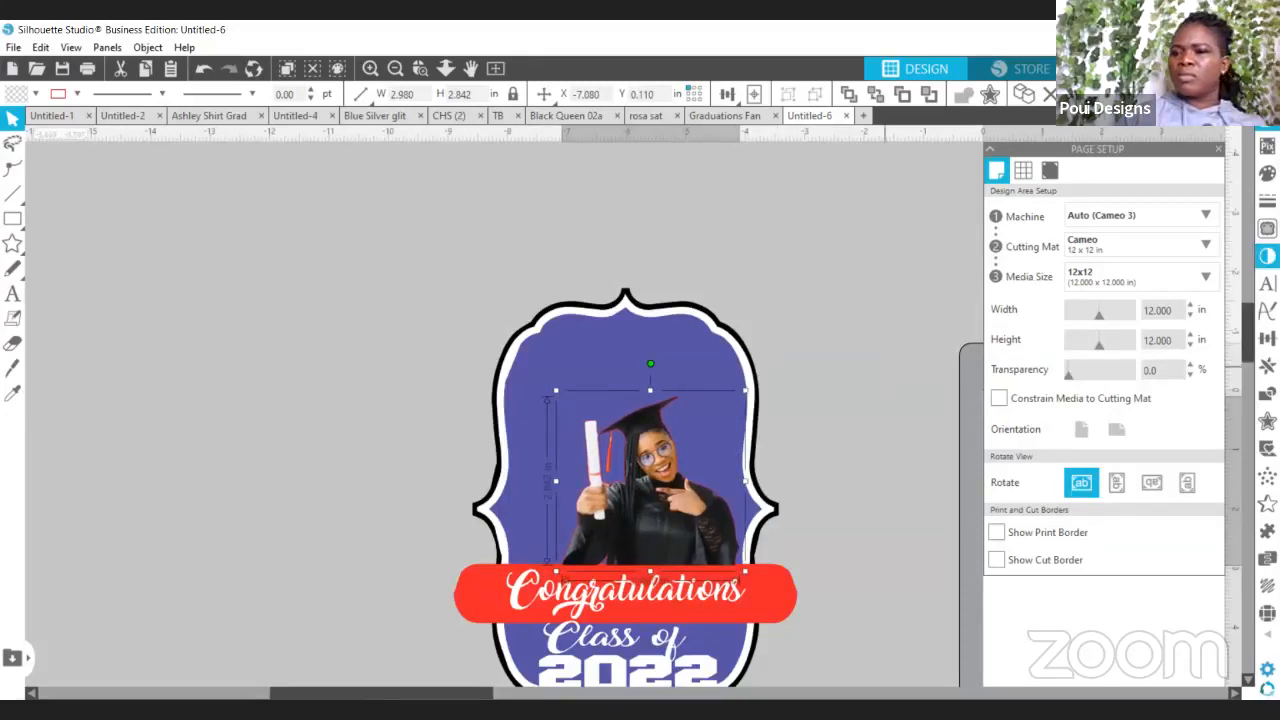
drag(1246, 323, 1246, 347)
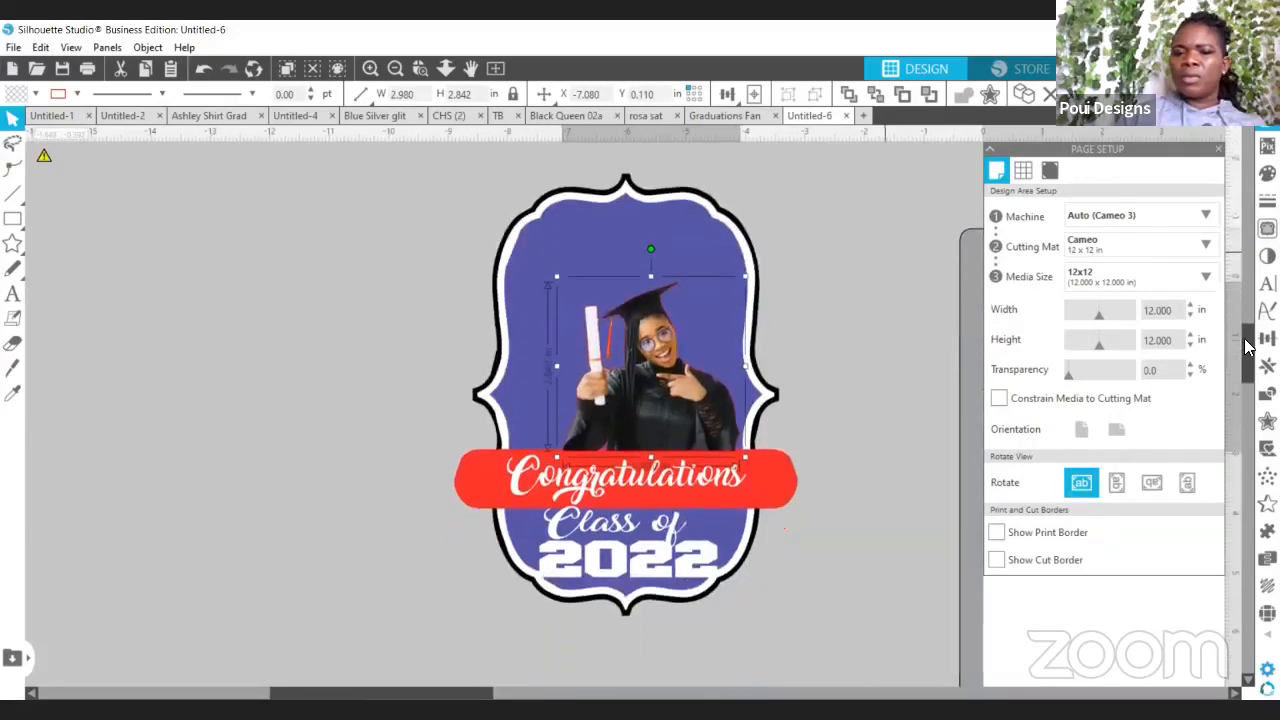
Try green, light pink and dark pink fills on the blue-violet inner shape behind the graduate.
click(674, 228)
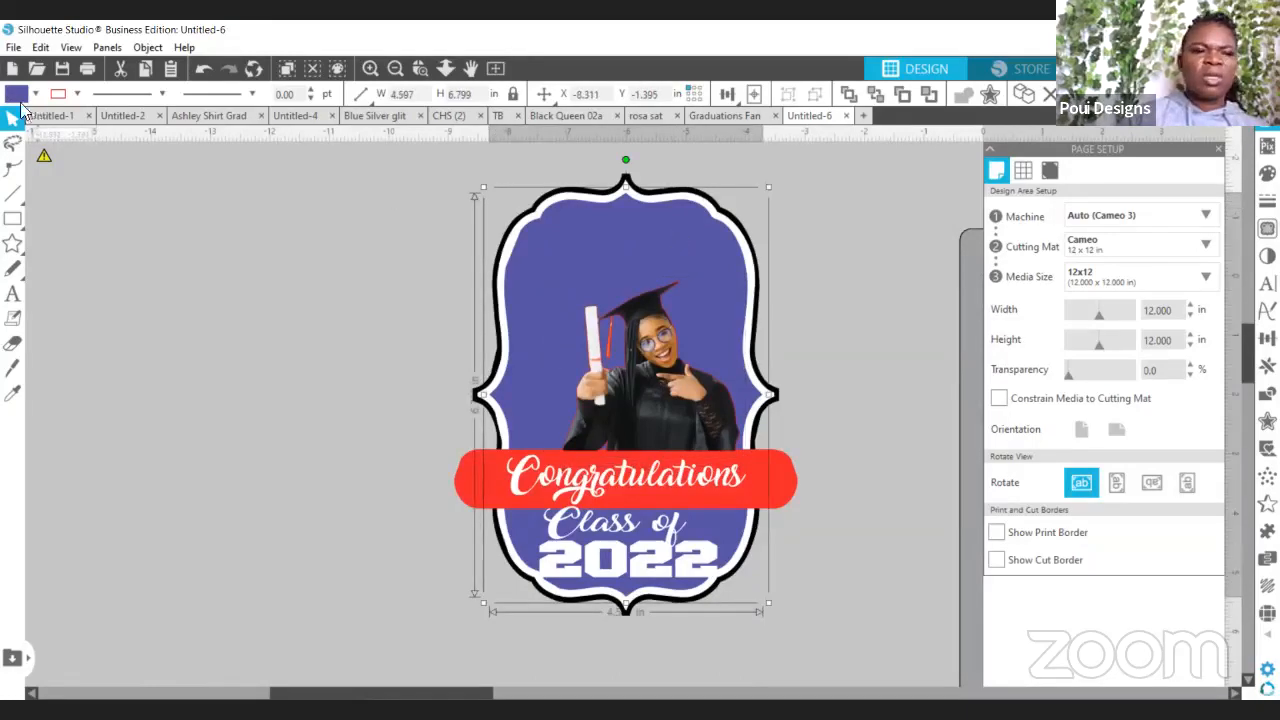
click(35, 94)
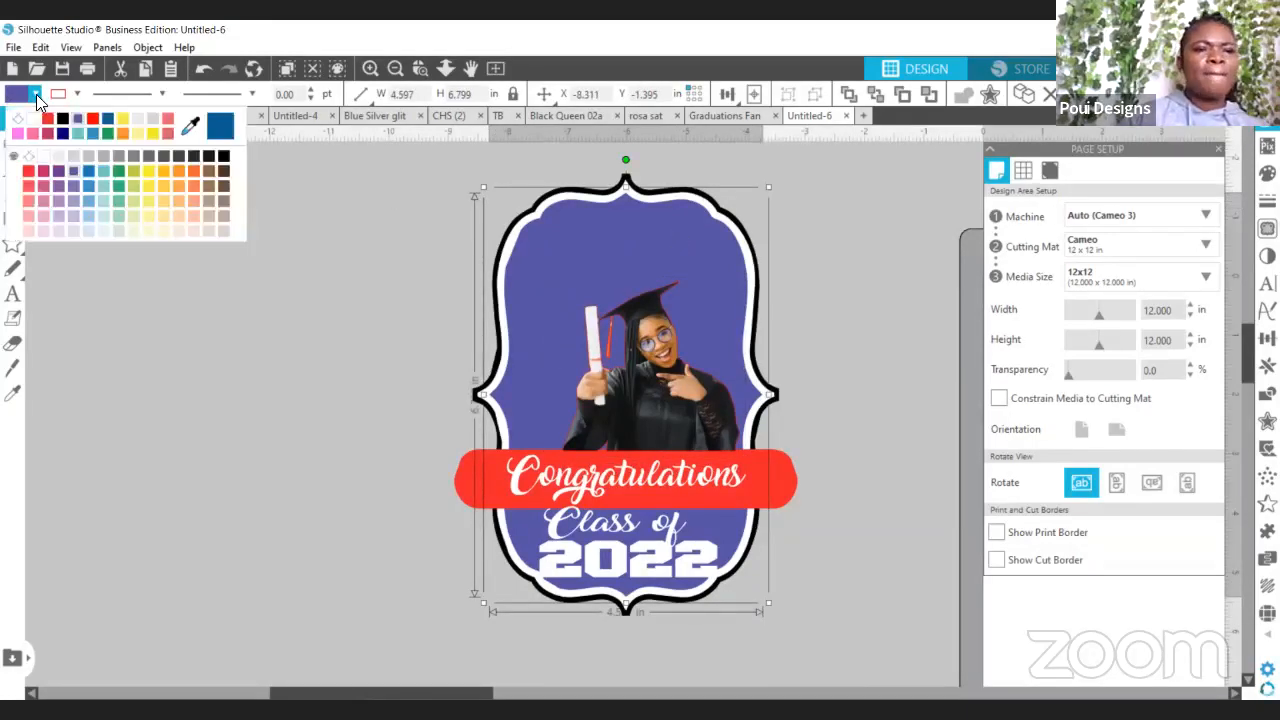
click(118, 170)
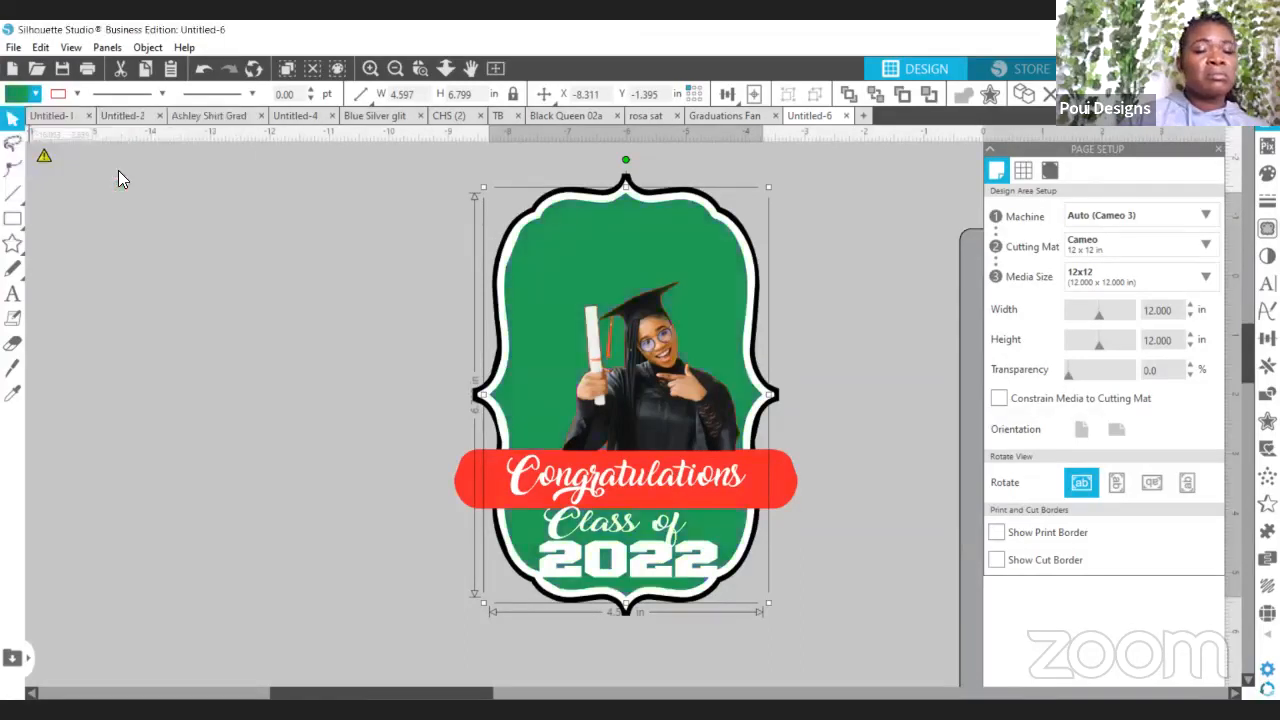
click(36, 94)
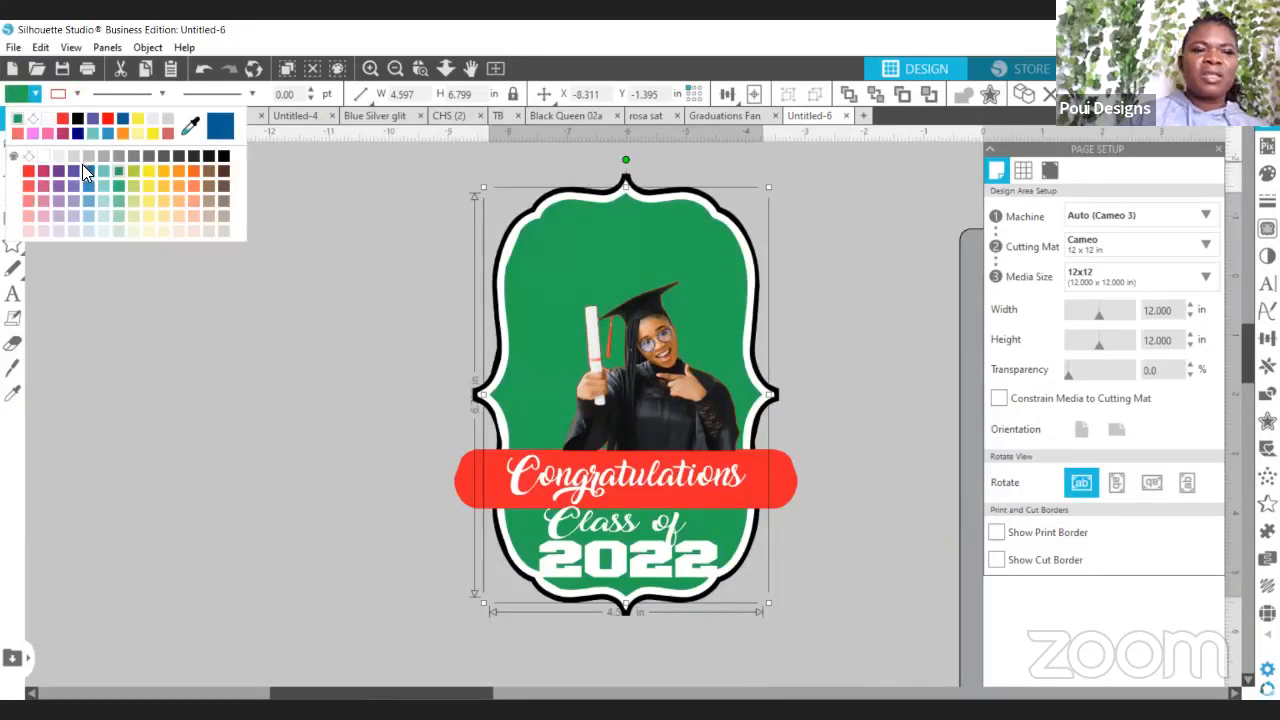
click(30, 134)
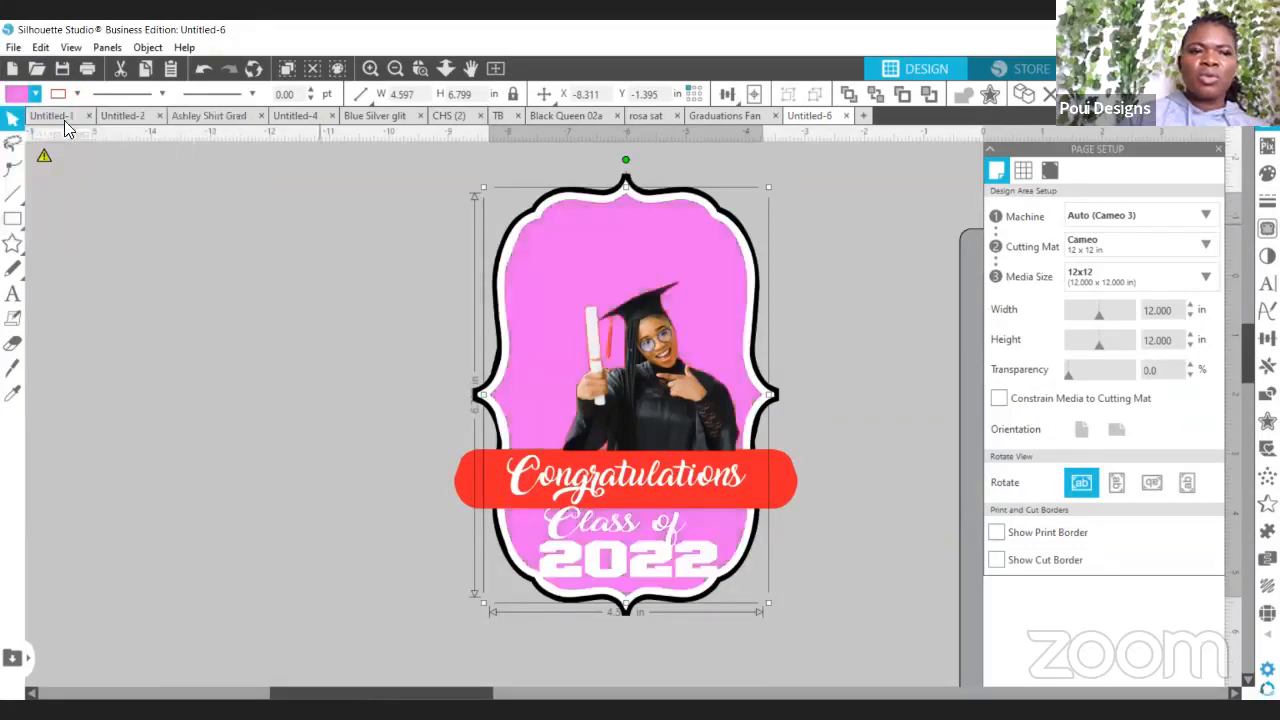
click(35, 94)
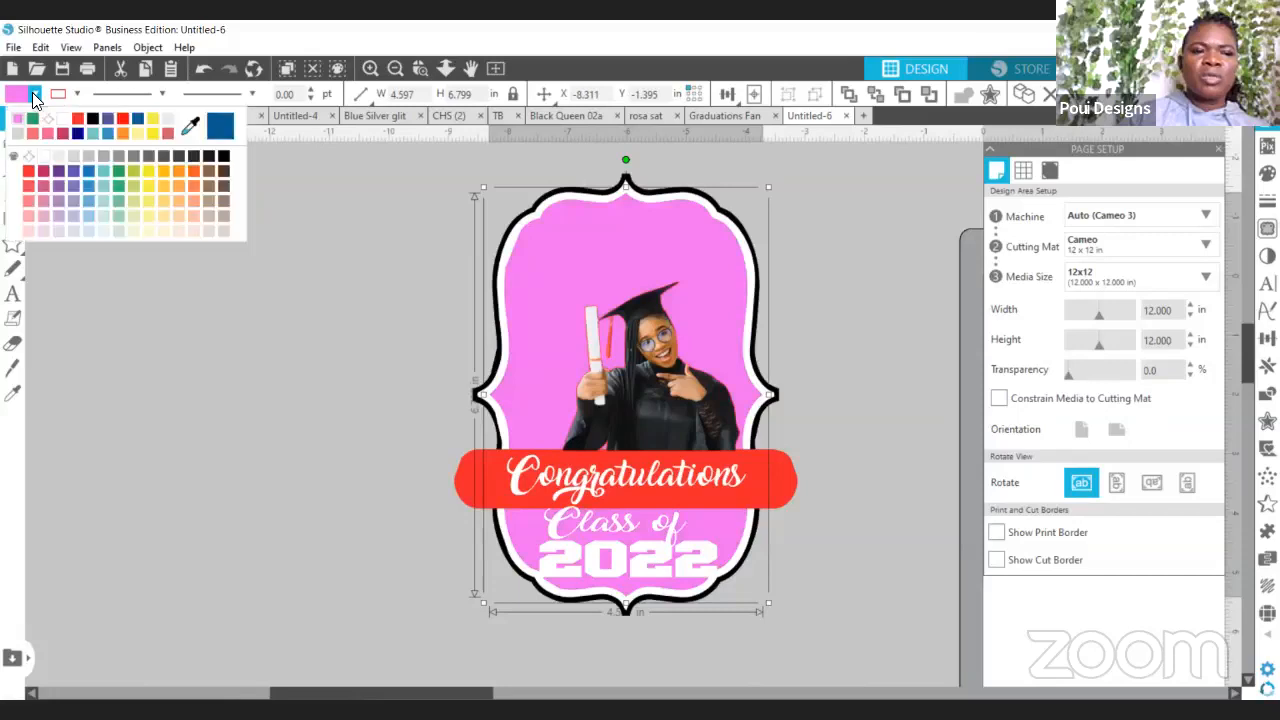
click(64, 134)
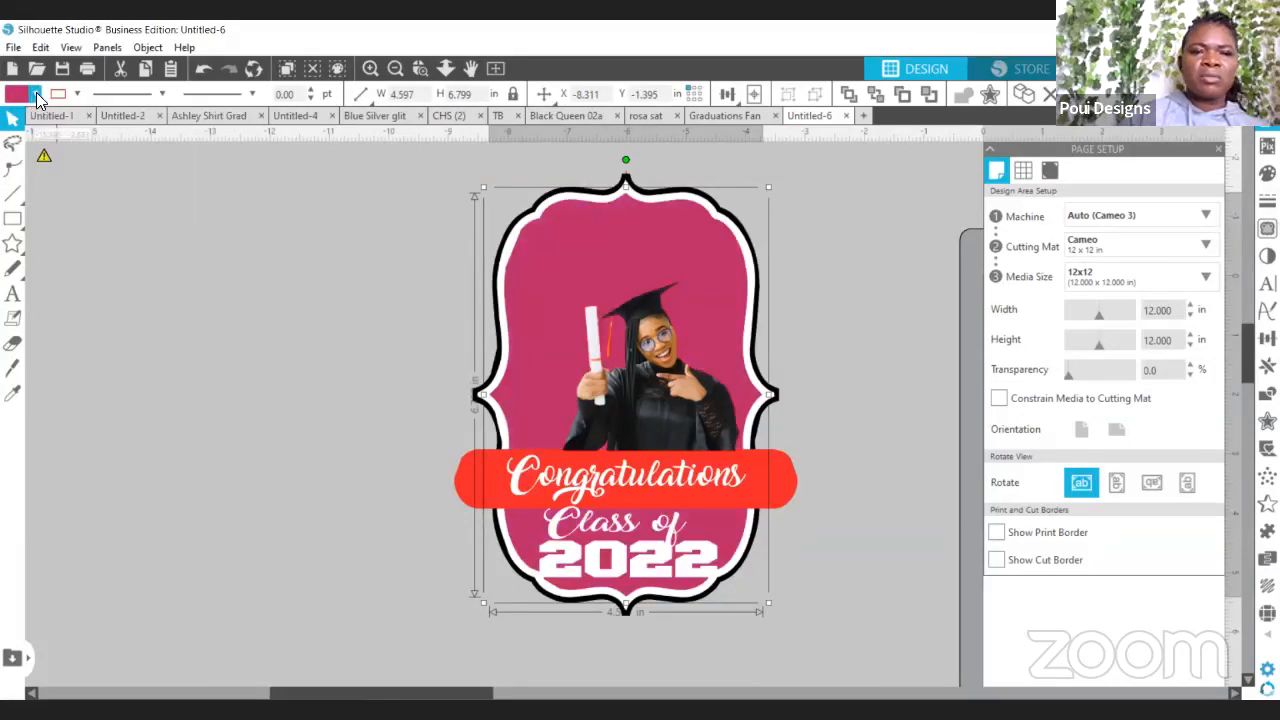
Fill the inner shape behind the graduate with a custom purple, hex 8D209A, picked from the advanced colour spectrum.
click(36, 94)
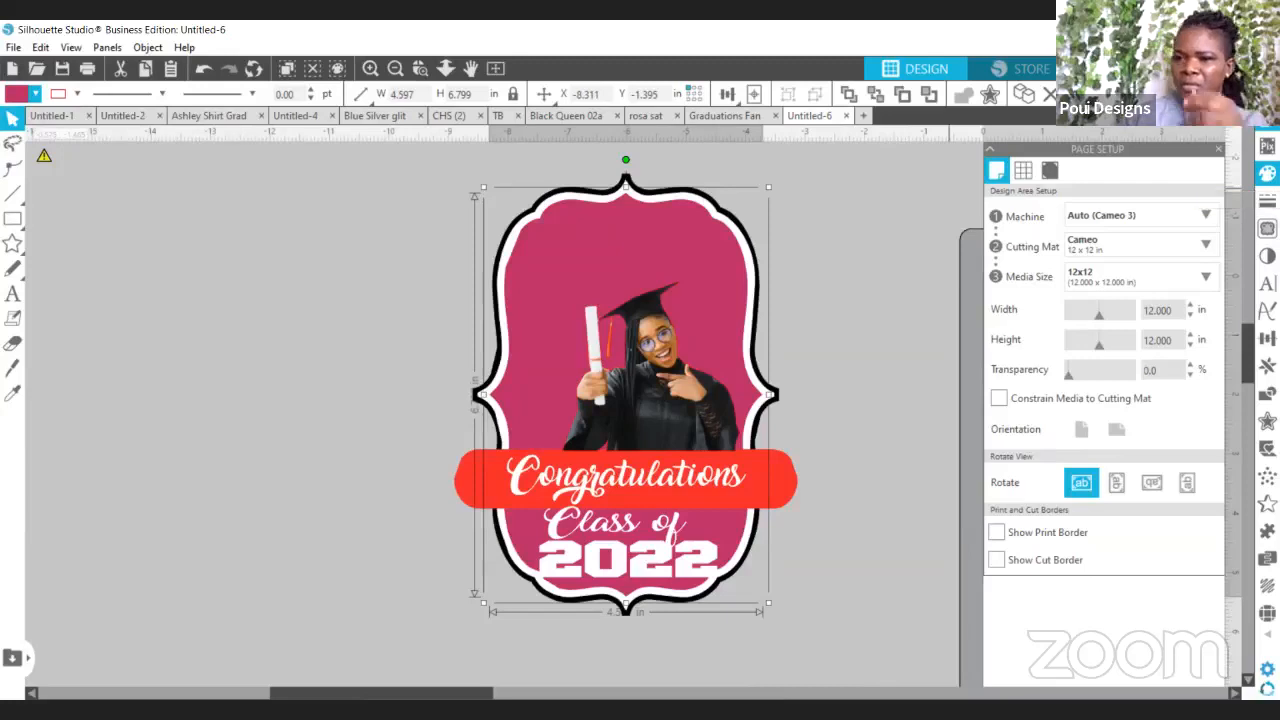
click(1267, 174)
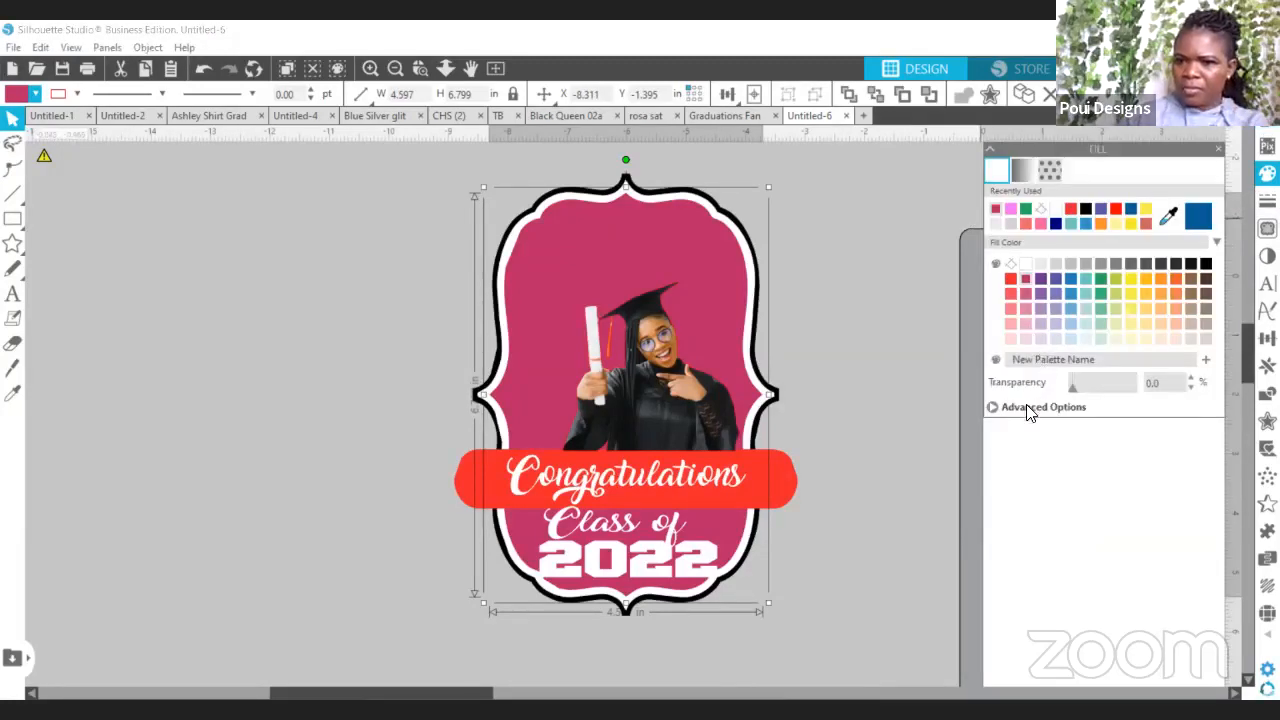
click(1028, 407)
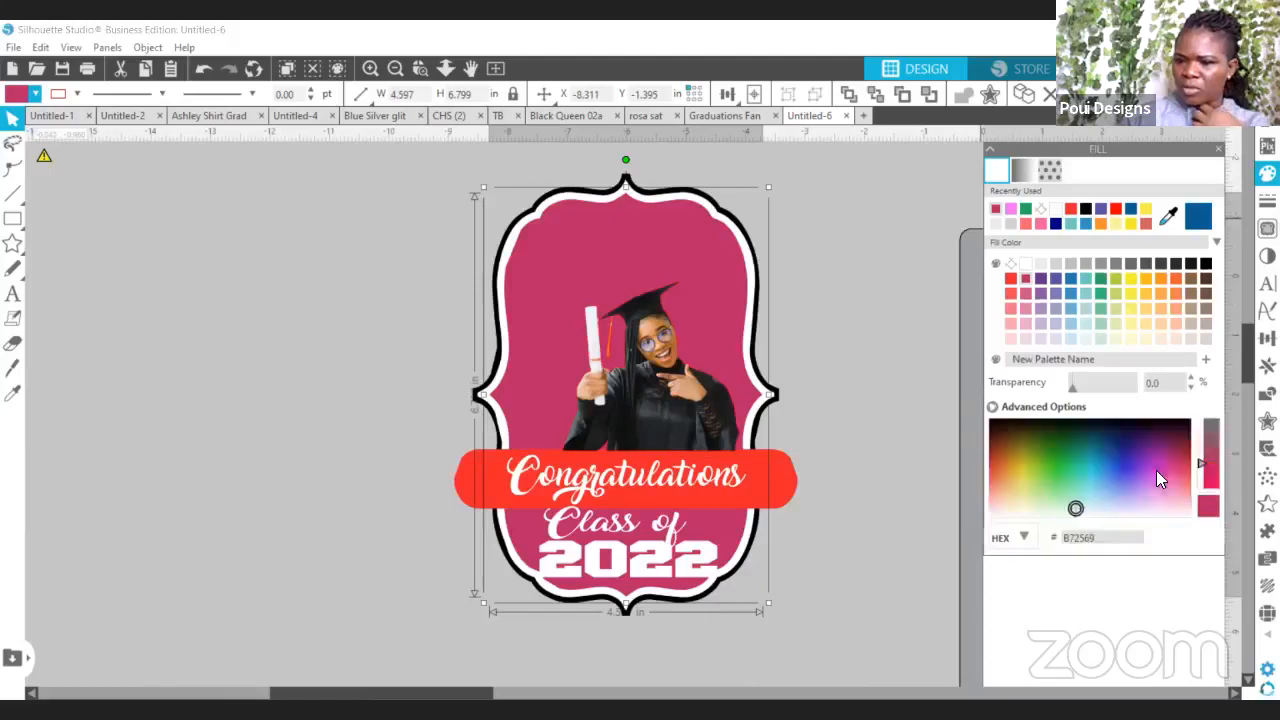
click(1156, 464)
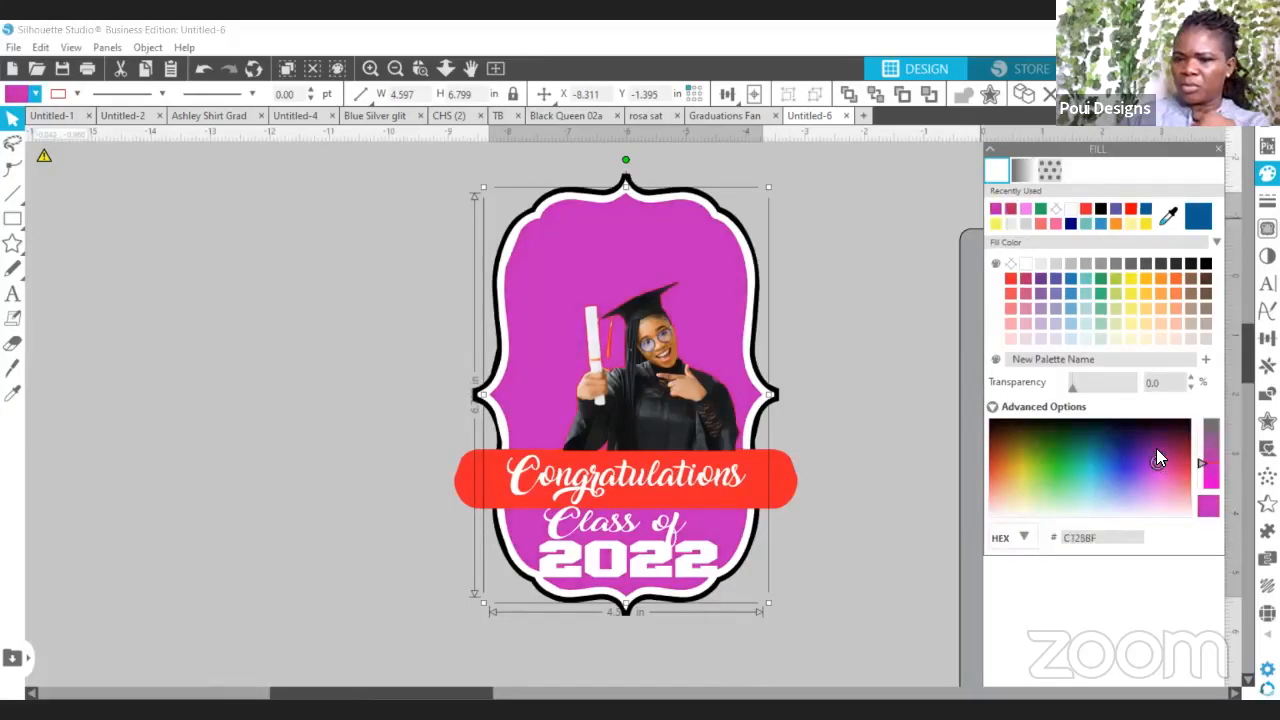
click(1156, 450)
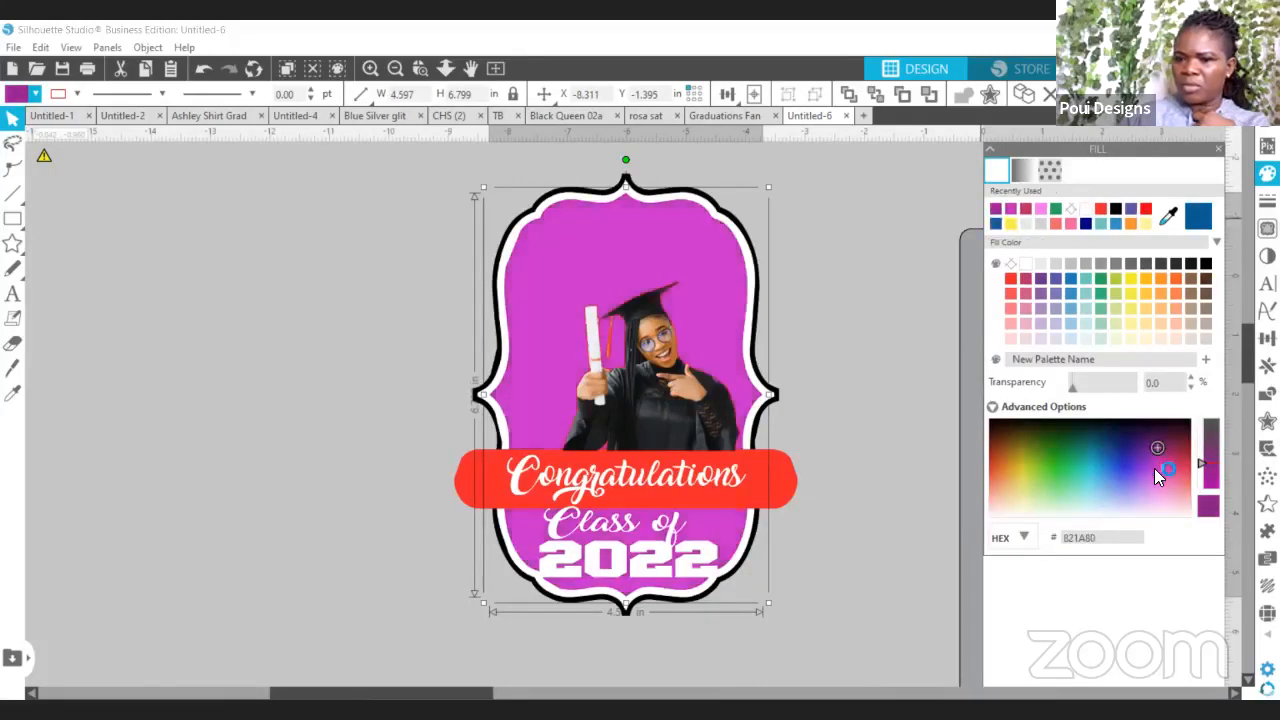
click(1152, 456)
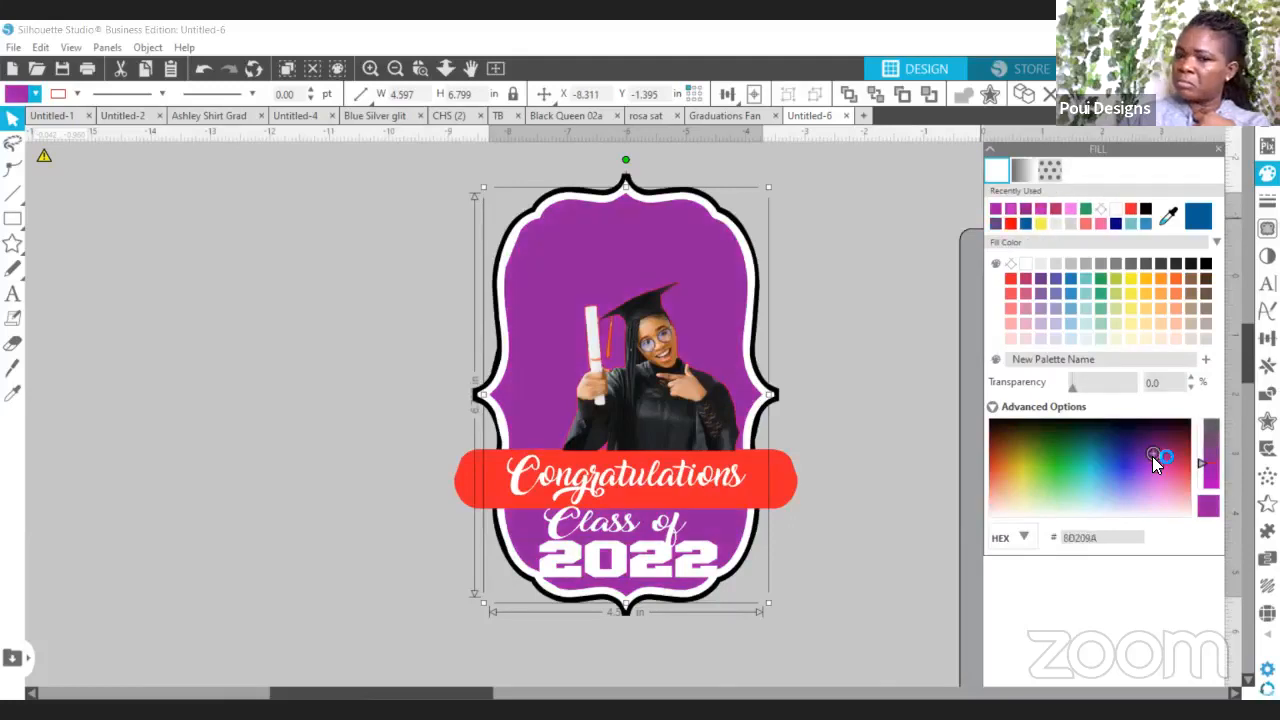
Change the fill of the white frame layer around the inner shape to yellow.
click(550, 209)
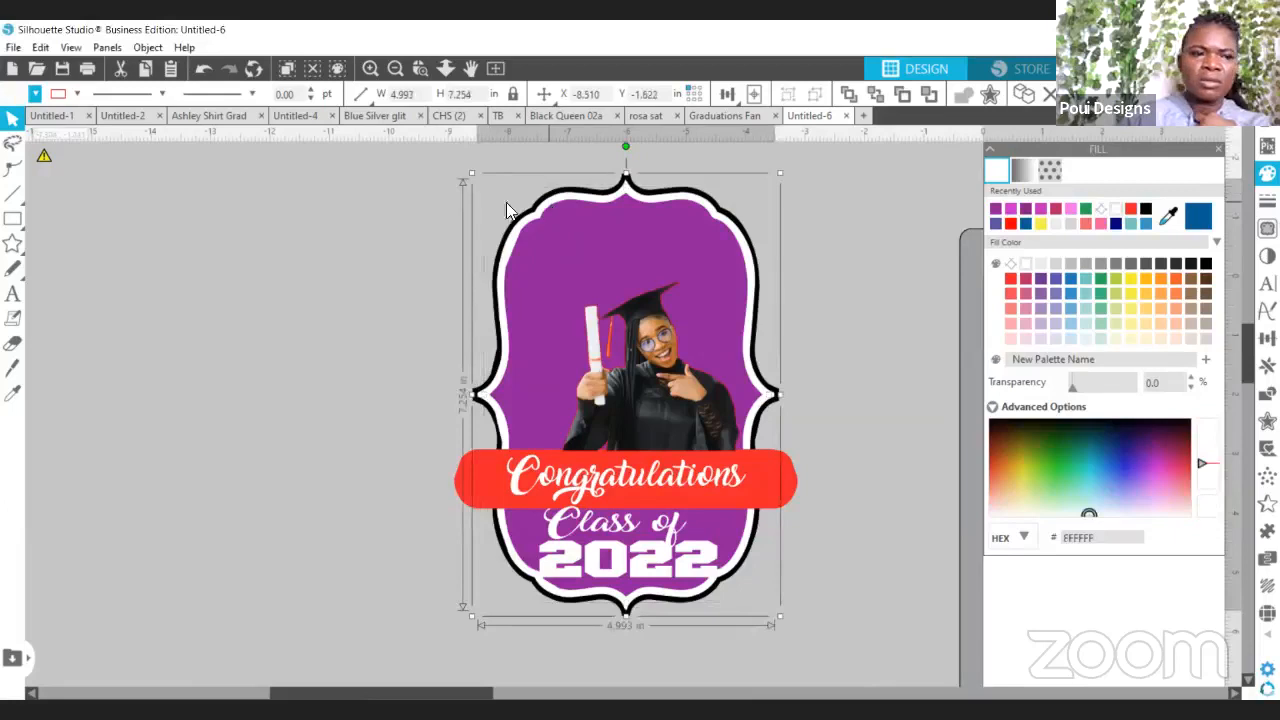
click(36, 93)
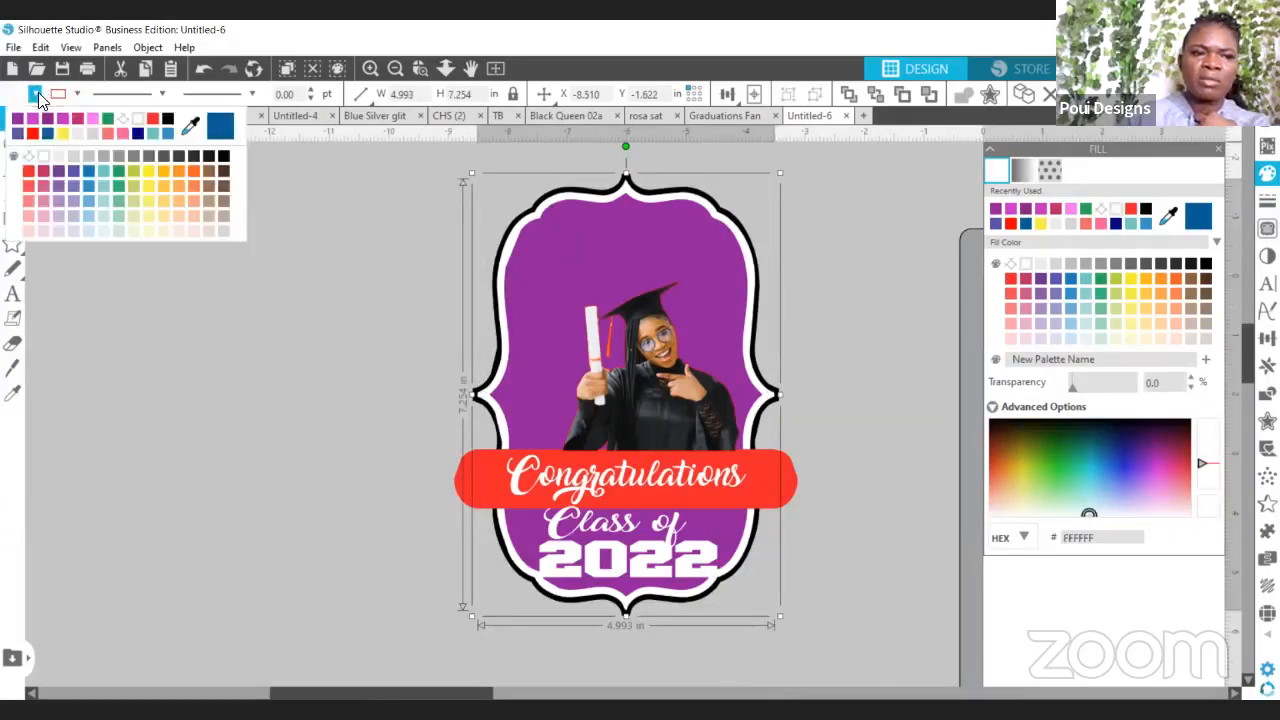
click(146, 184)
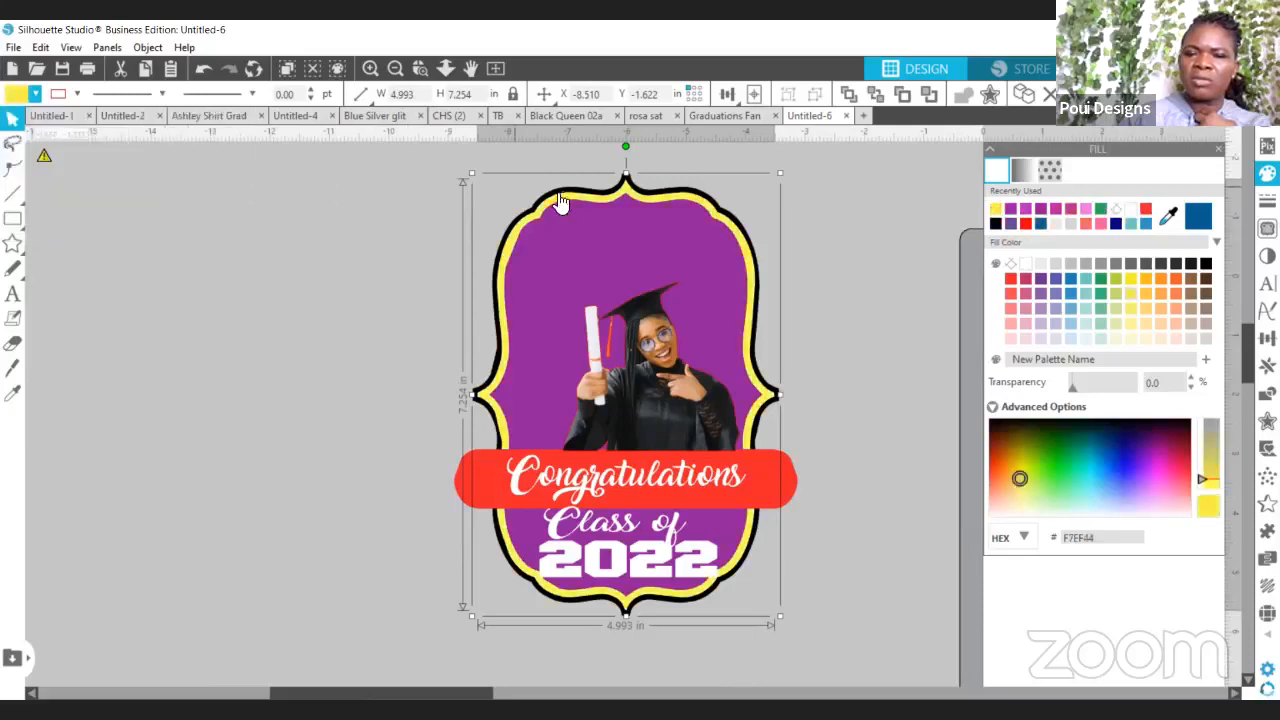
Change the fill of the red Congratulations banner to green and deselect it.
click(773, 492)
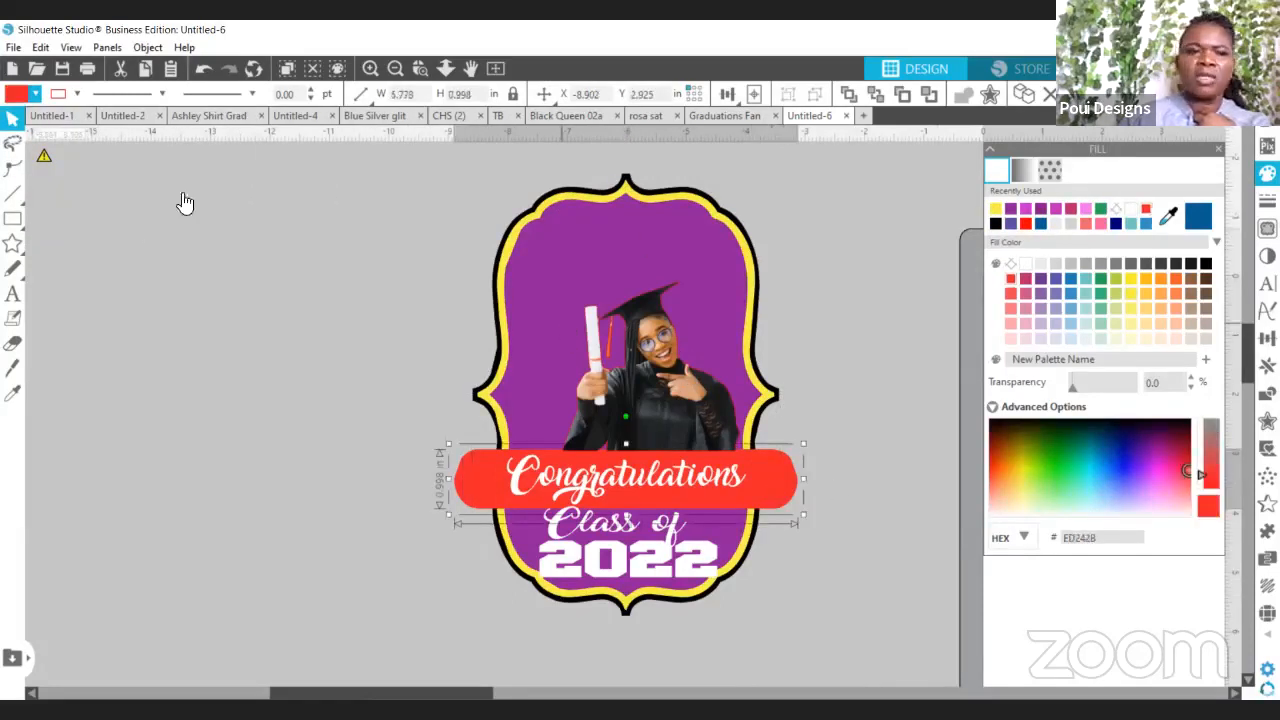
click(34, 95)
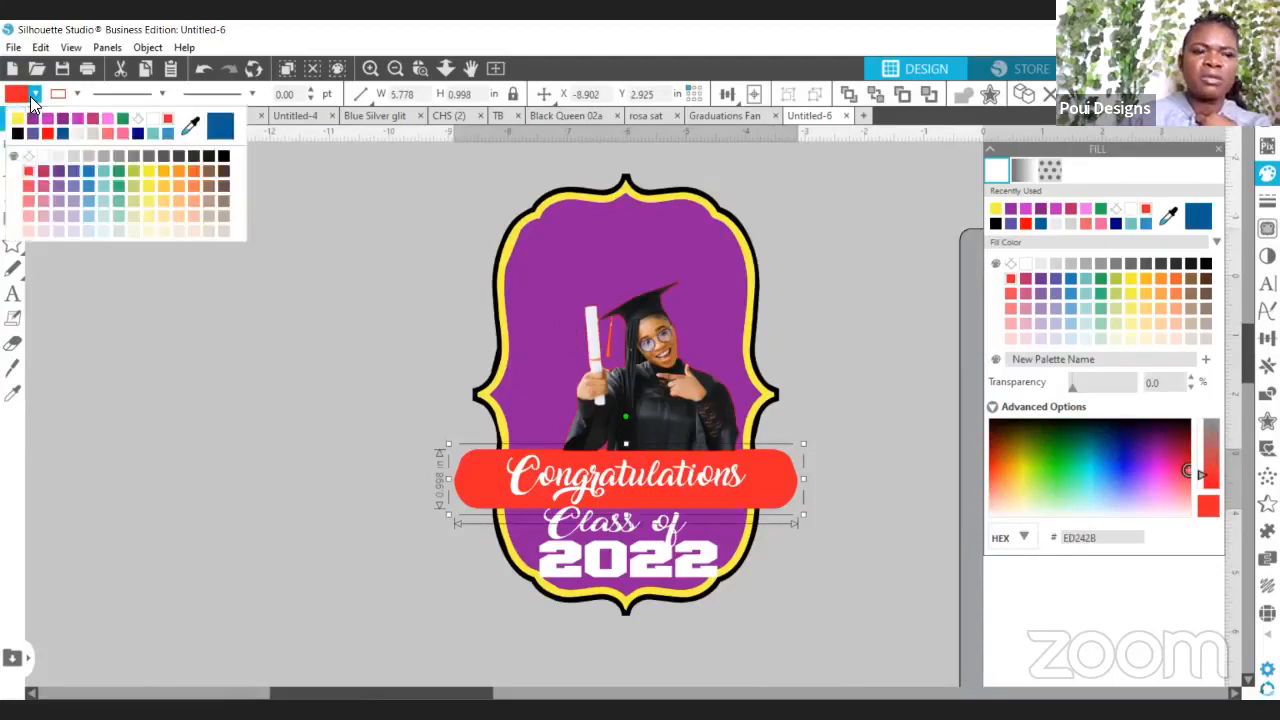
click(117, 171)
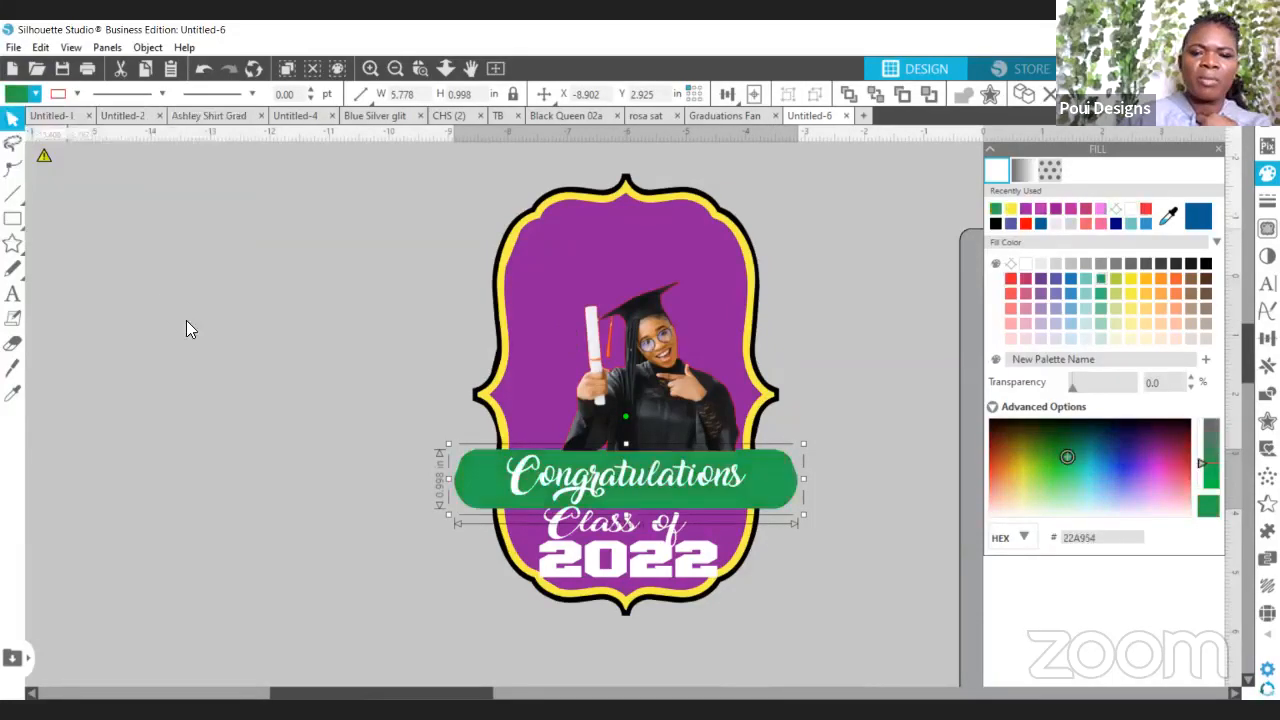
click(360, 342)
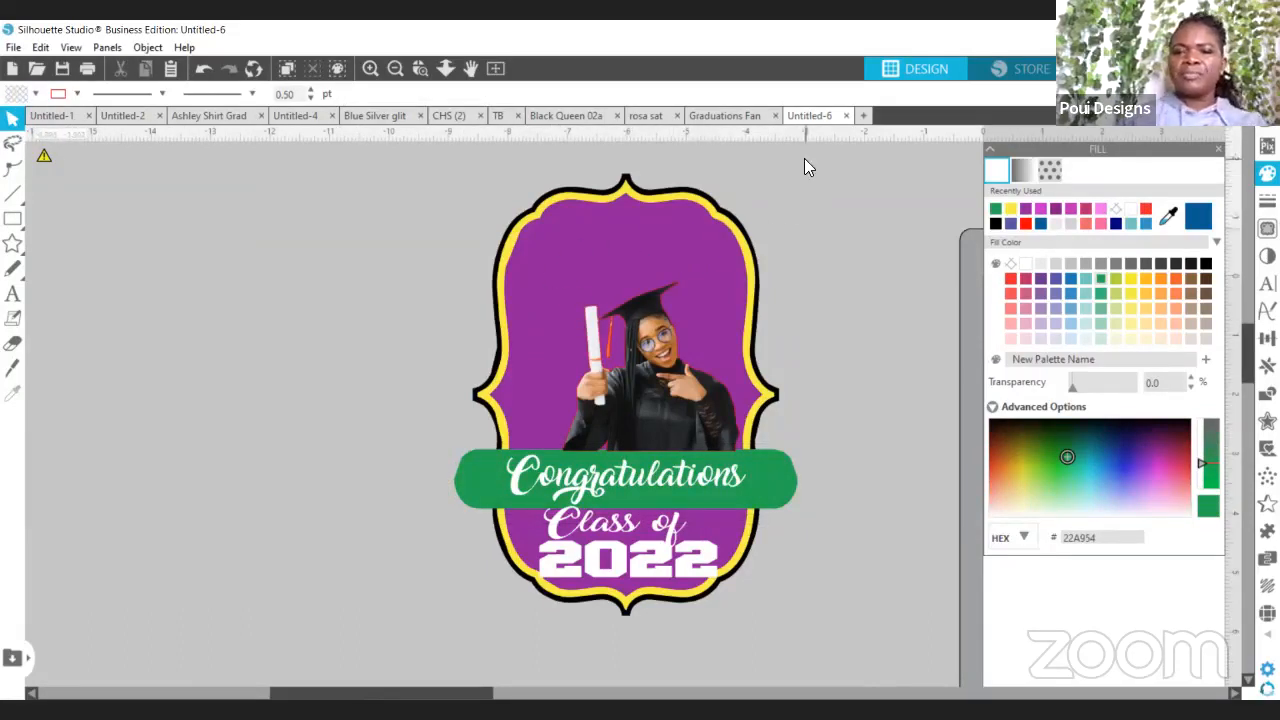
Group all pieces of the fan design and move the group onto the white page of the cutting mat.
drag(806, 156, 444, 648)
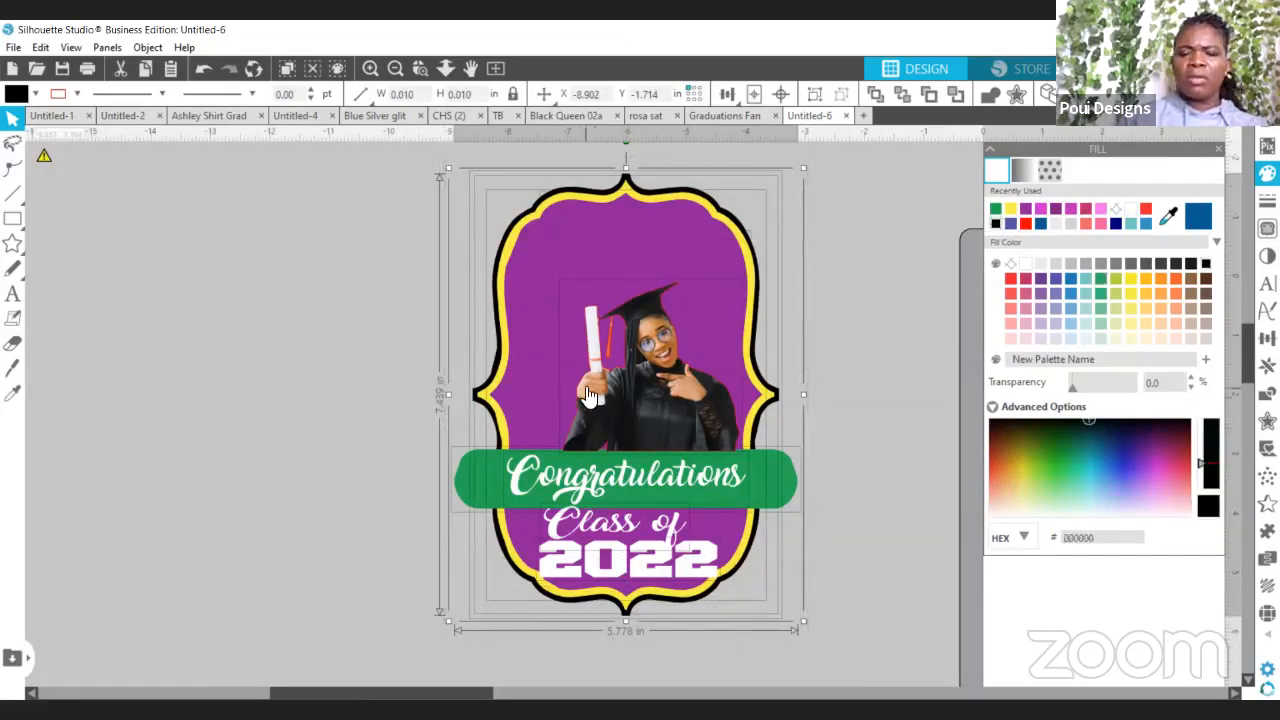
right_click(585, 387)
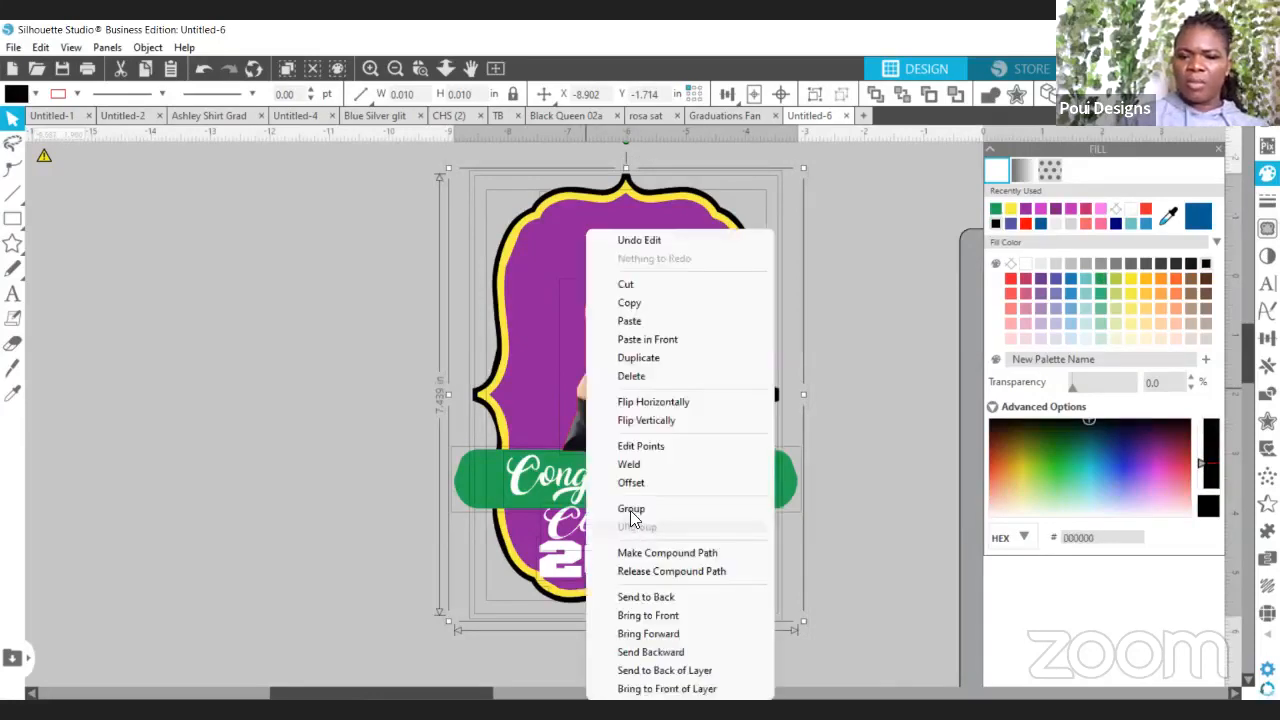
click(631, 511)
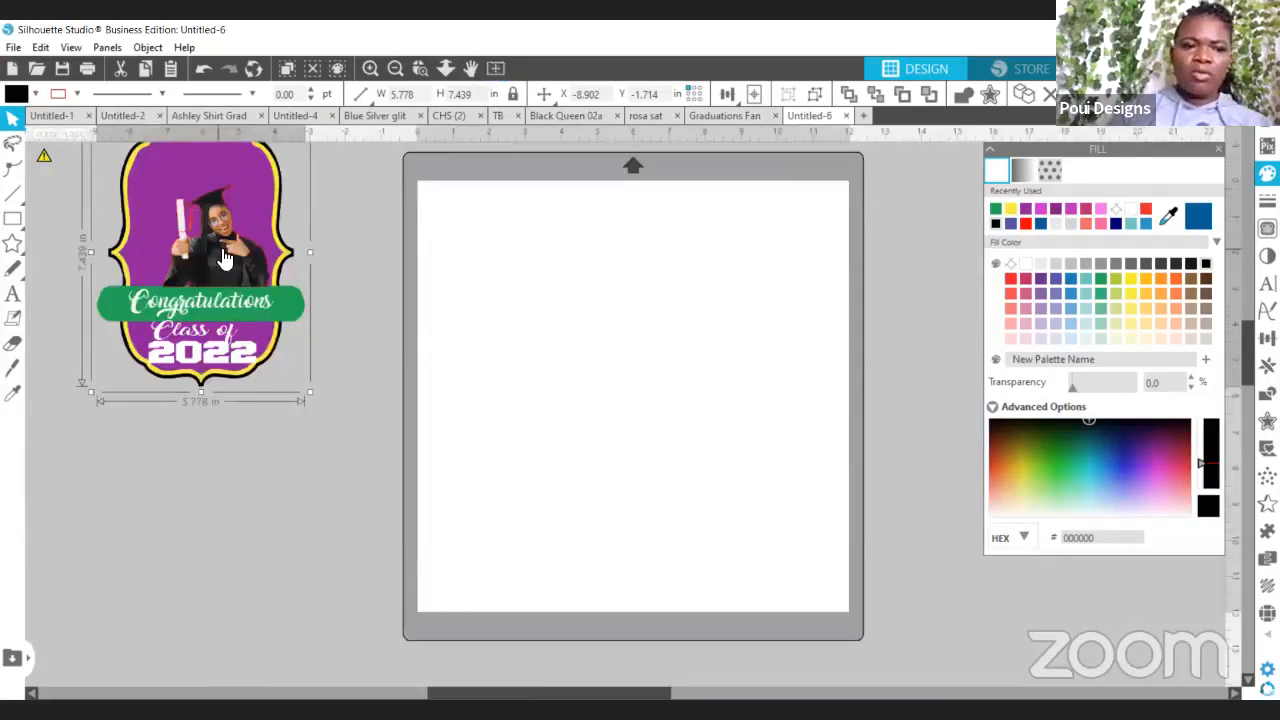
drag(218, 250, 572, 353)
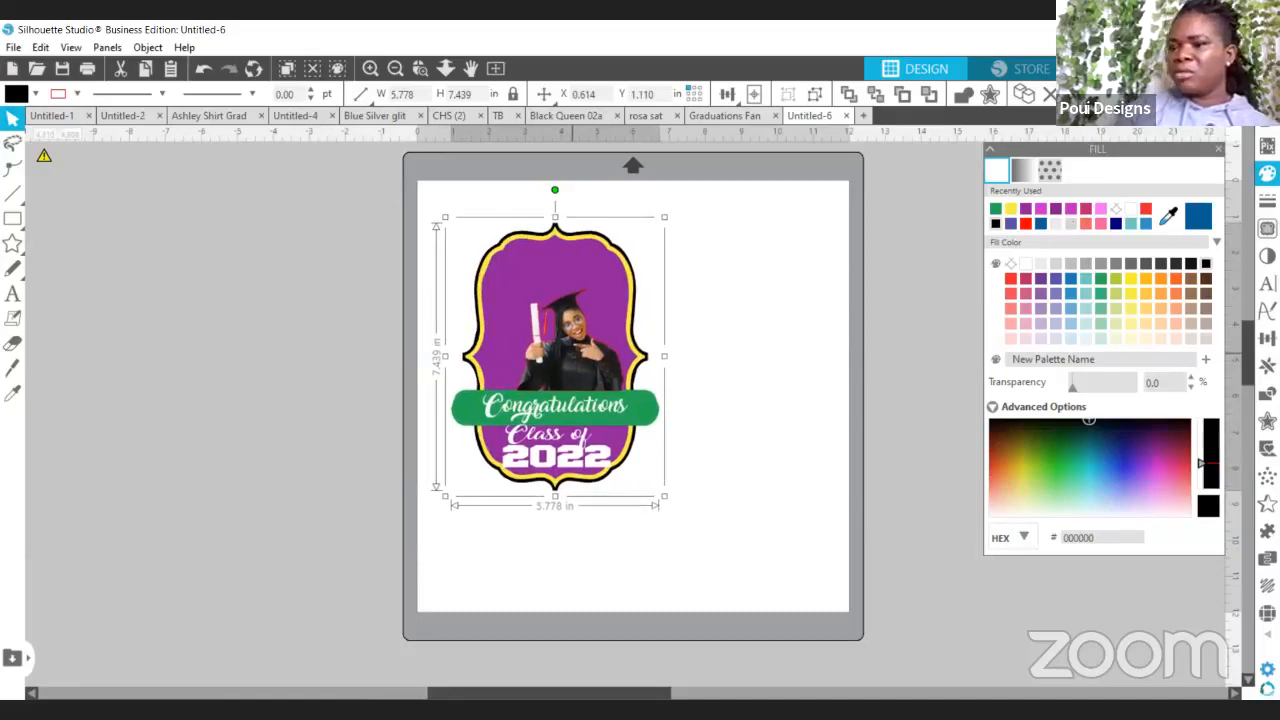
Set the media size to Letter (8.5 x 11 in) in the page setup.
key(alt+Tab)
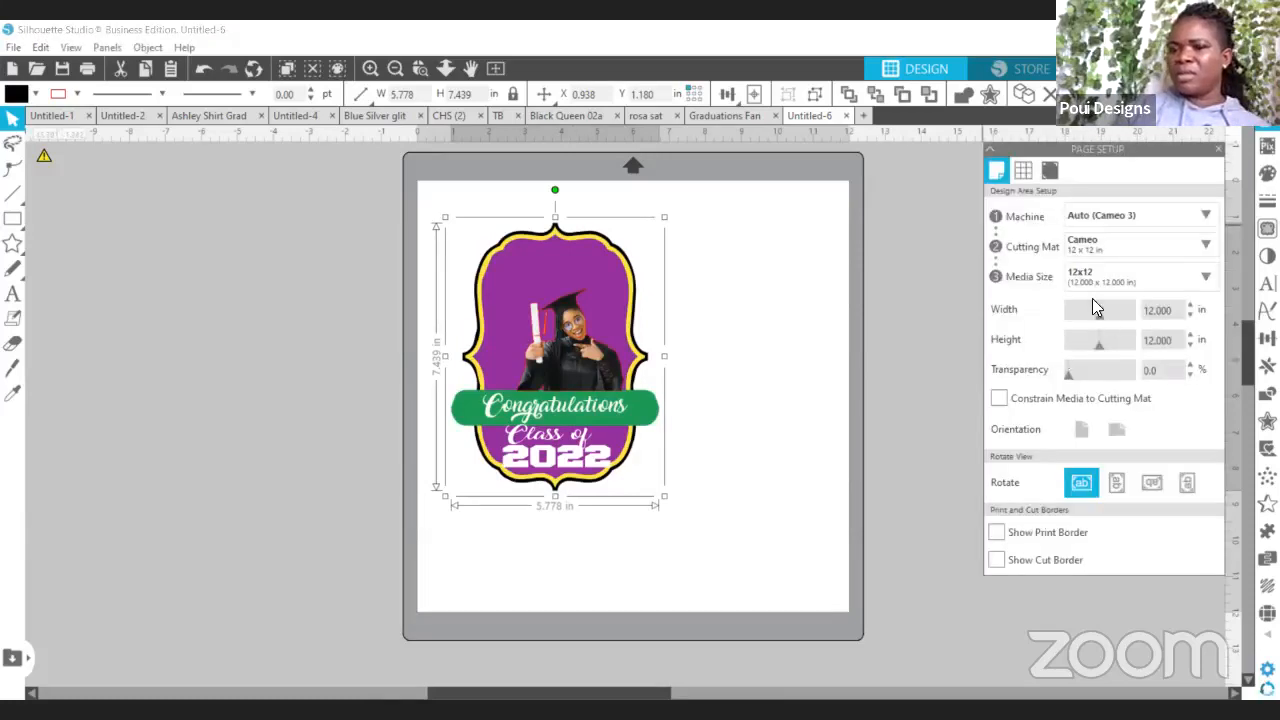
click(1079, 258)
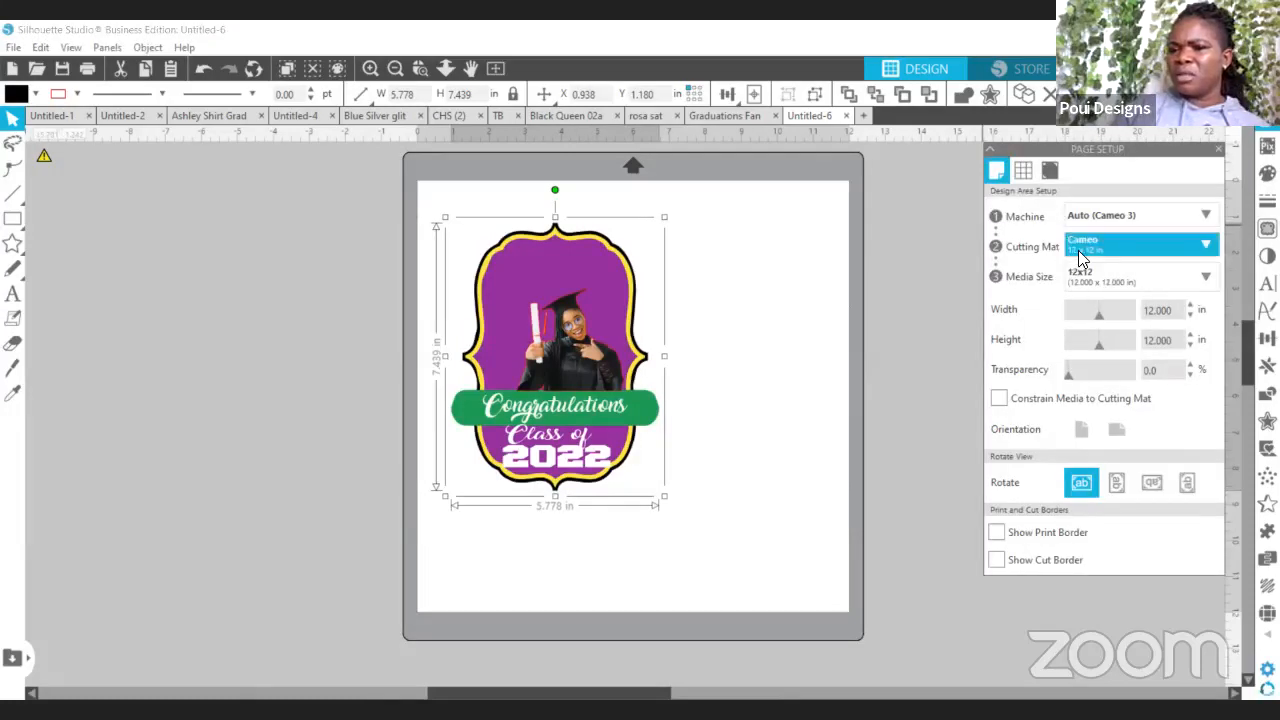
click(1080, 277)
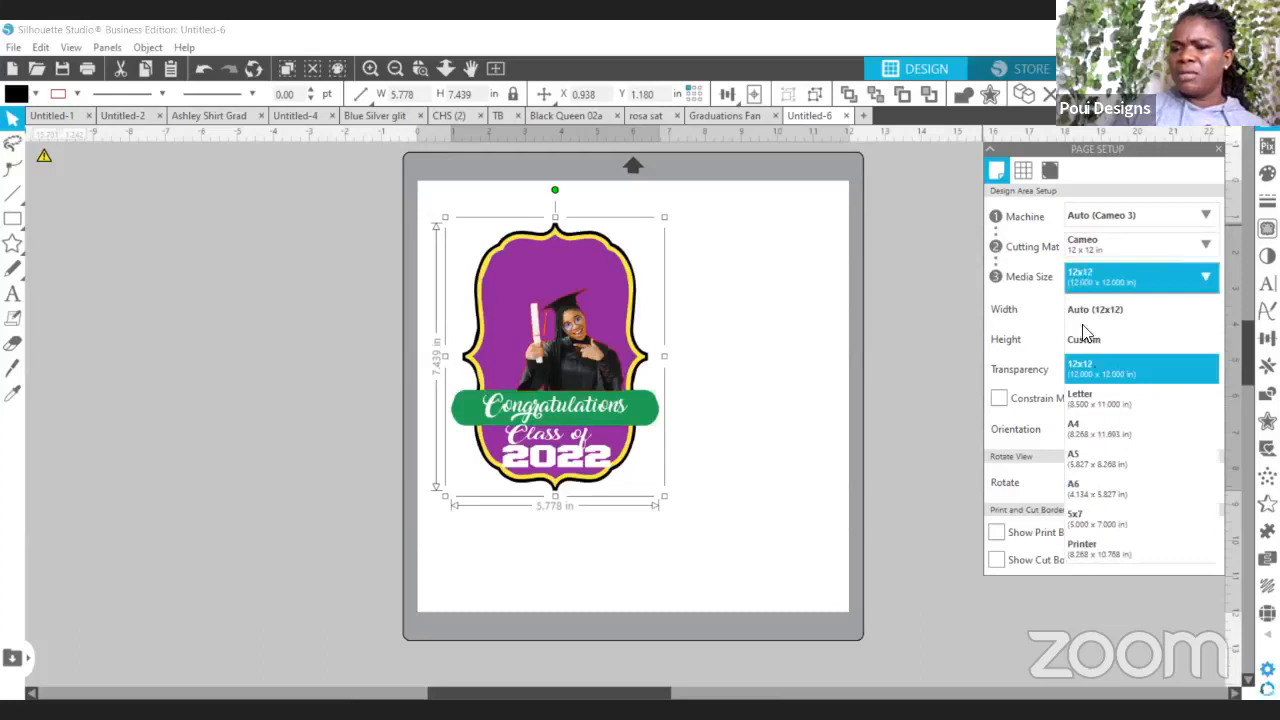
click(1088, 404)
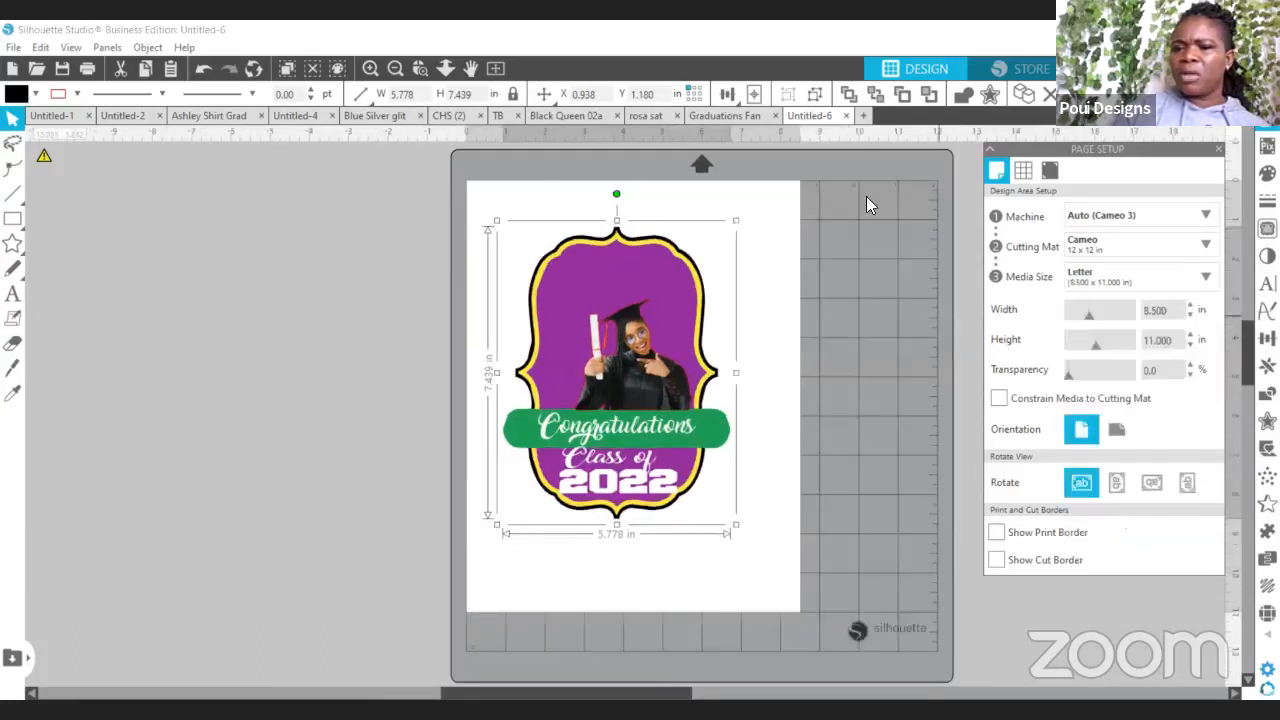